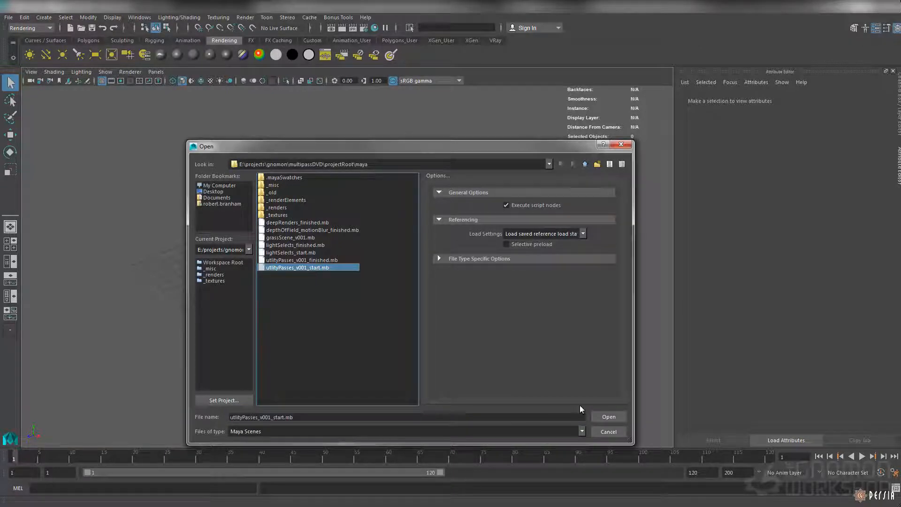
Step: Open the scene utlityPasses_v001_start.mb and select the camera of the current view, renderCam
left_click(604, 417)
left_click(446, 284)
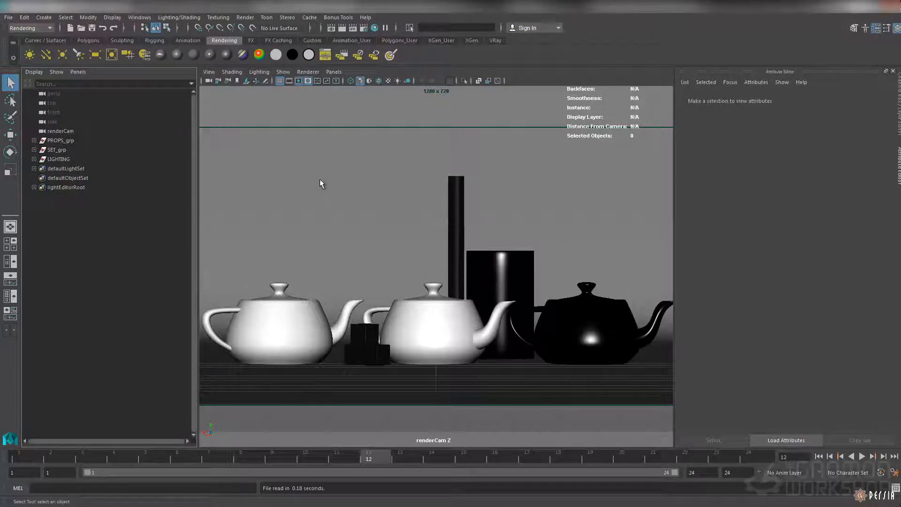
left_click(209, 71)
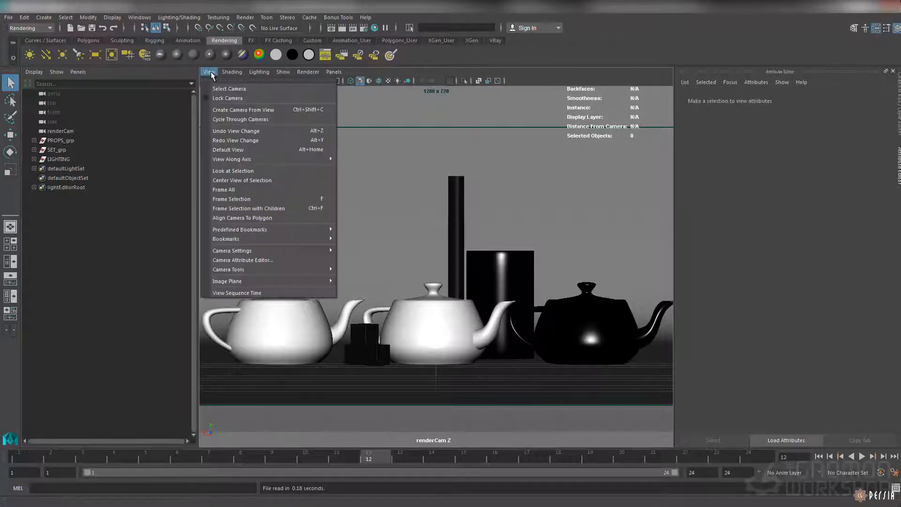
left_click(253, 90)
Step: Open the Export Selection options for the camera, reset them to defaults and set the file type to FBX export
left_click(9, 18)
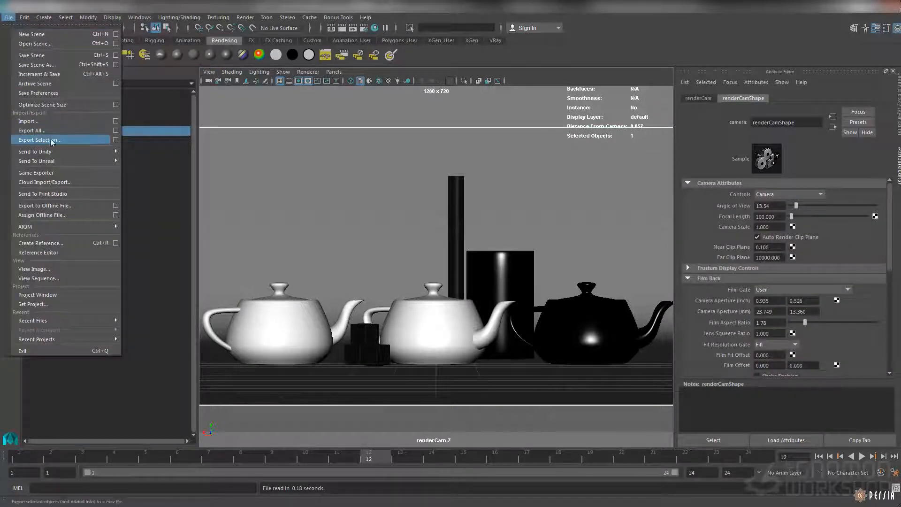
left_click(116, 140)
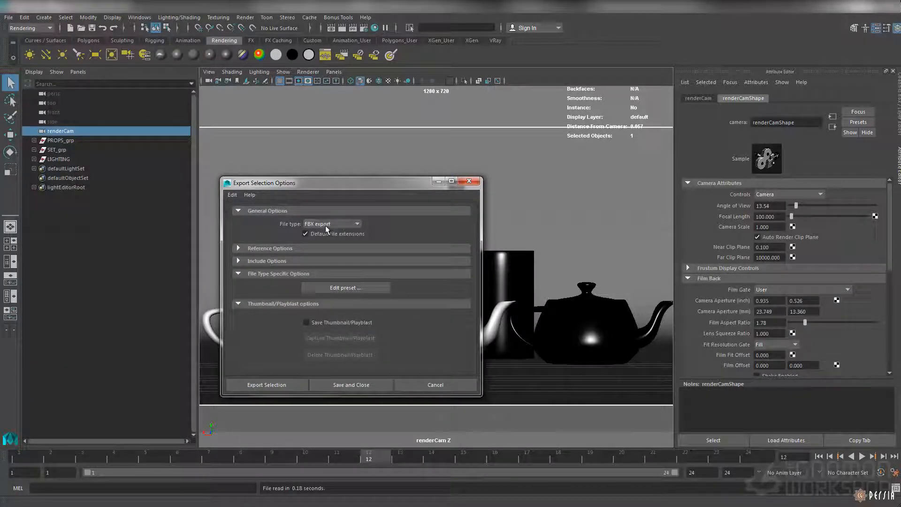
left_click(232, 194)
left_click(256, 214)
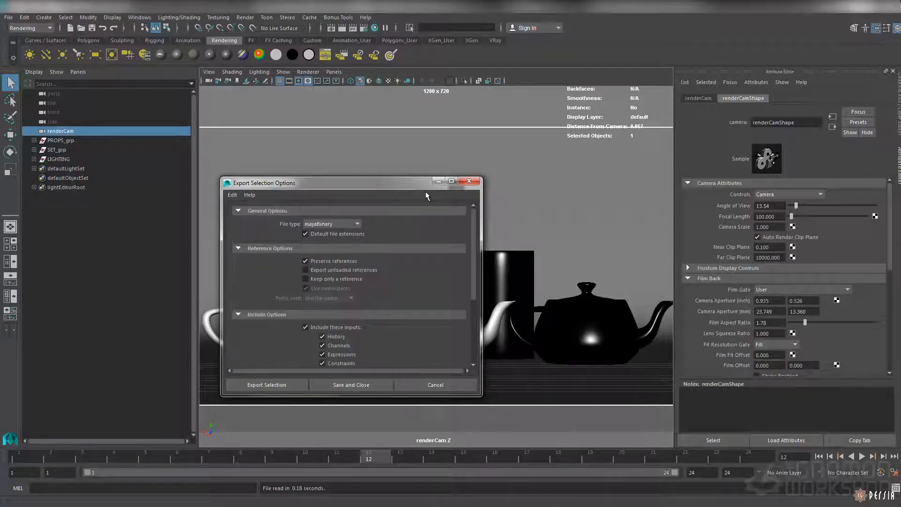
left_click(327, 226)
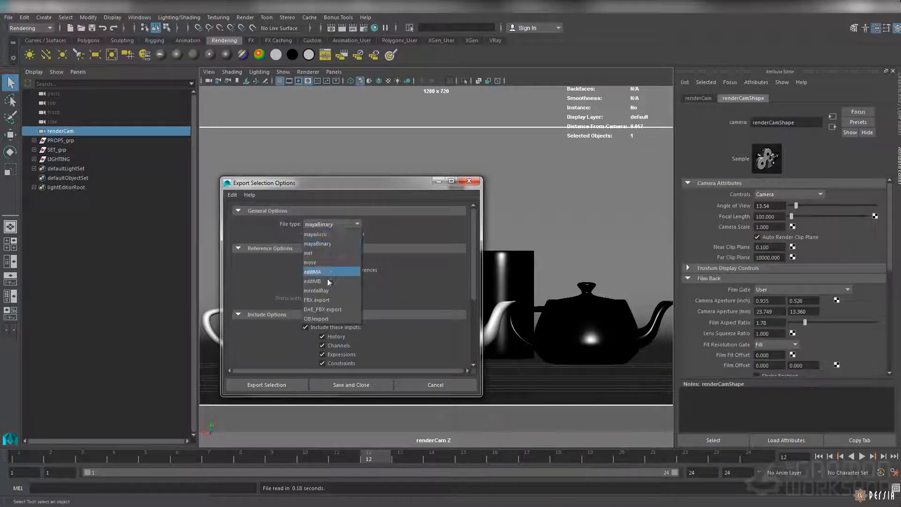
left_click(326, 301)
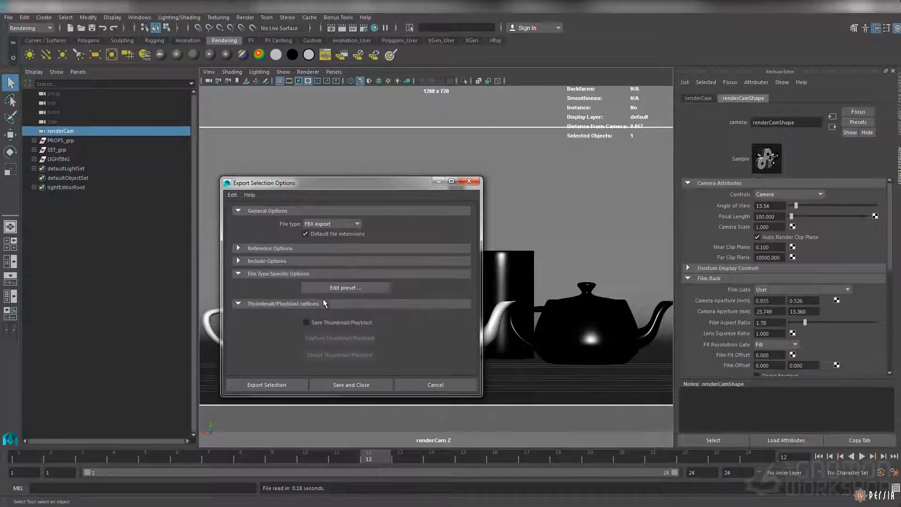
left_click(334, 227)
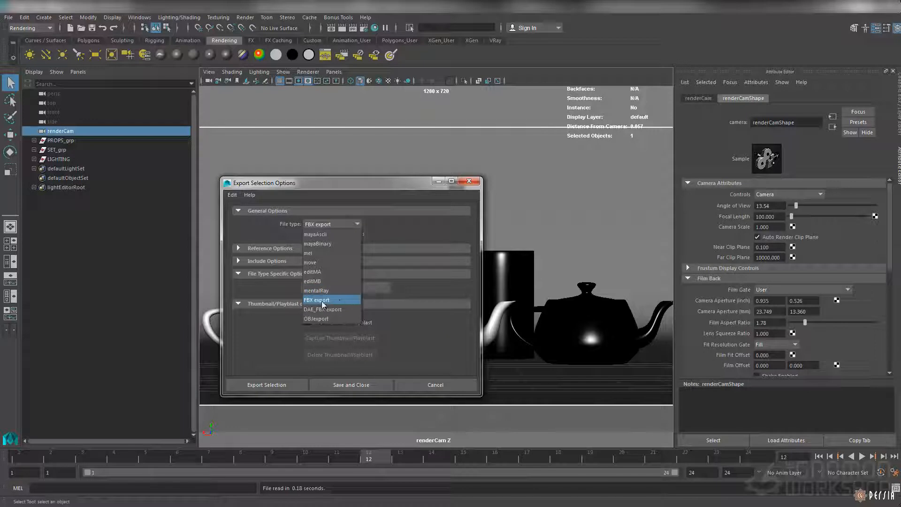
left_click(327, 302)
Step: Check in the Plug-in Manager whether the fbxmaya.mll plug-in is loaded, and close the manager
left_click(140, 18)
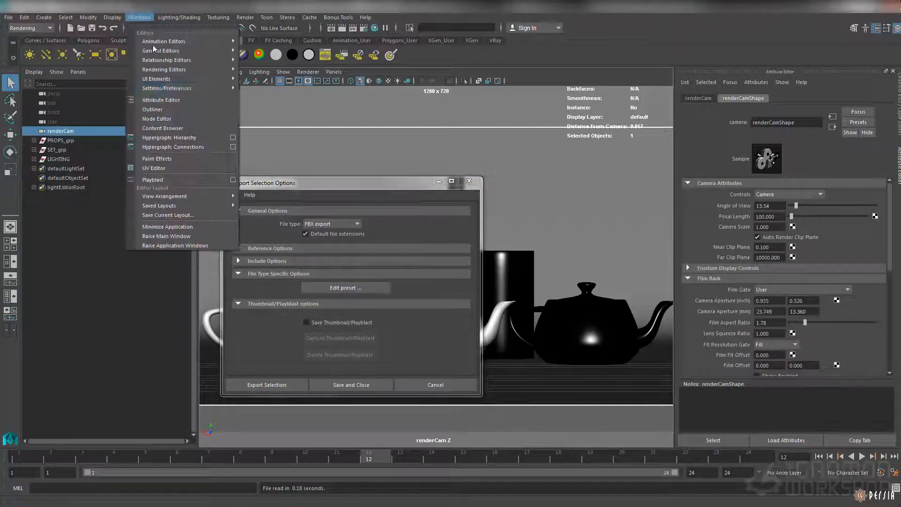
mouse_move(160, 89)
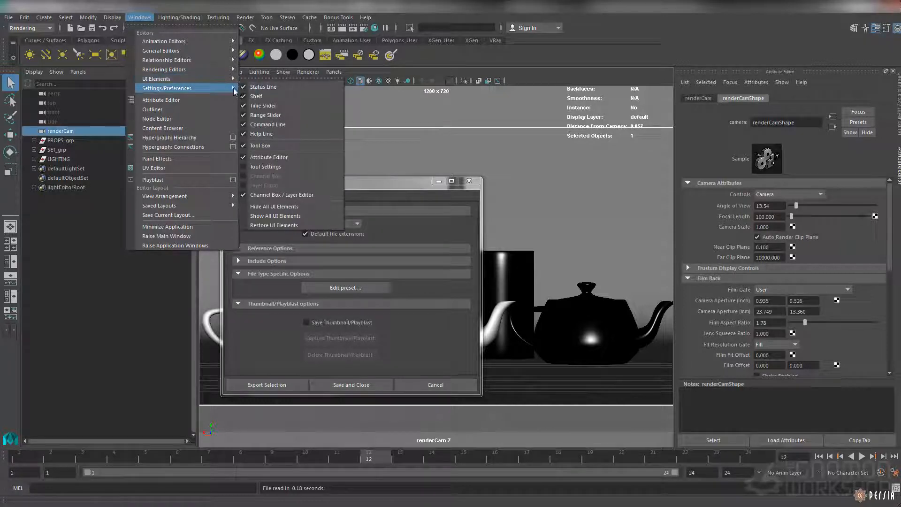
left_click(277, 176)
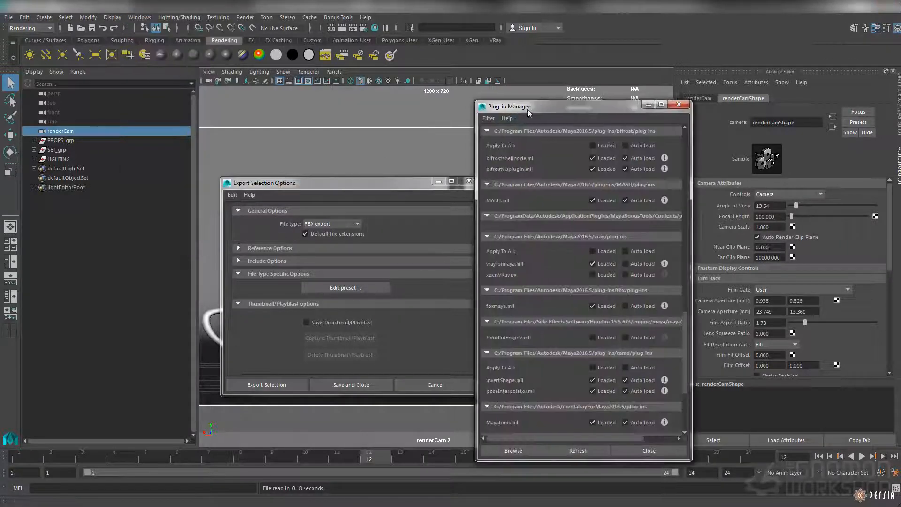
mouse_move(712, 312)
left_mouse_down()
mouse_move(714, 328)
mouse_move(711, 311)
left_mouse_up()
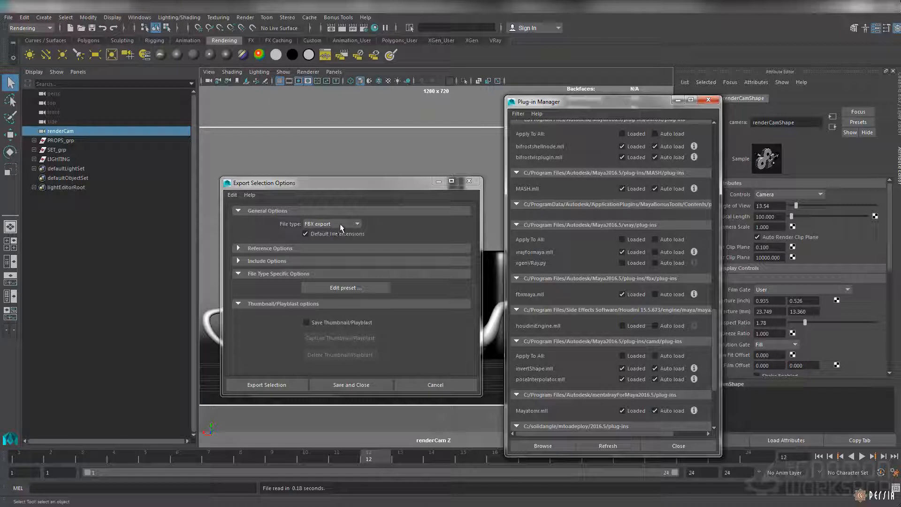
left_click(707, 100)
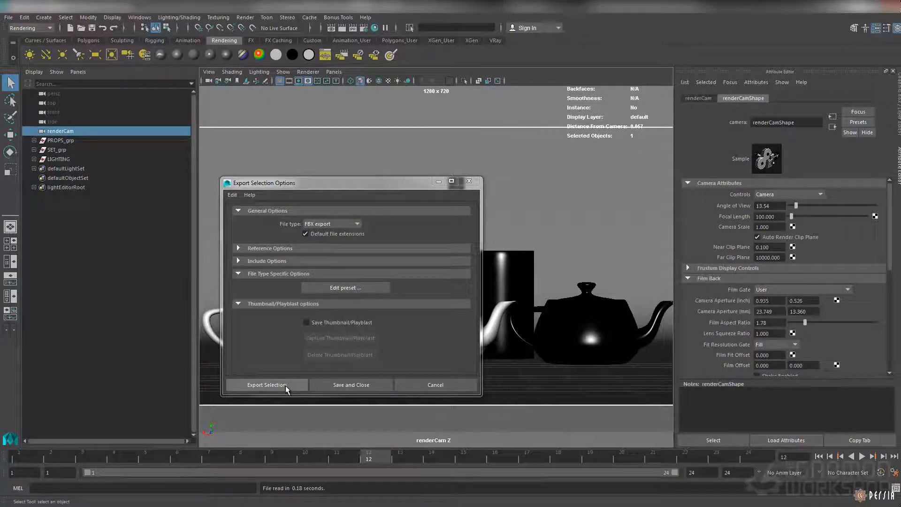
Step: Edit the FBX export preset: choose Autodesk Media & Entertainment and set the FBX file format version to FBX 2009
left_click(350, 291)
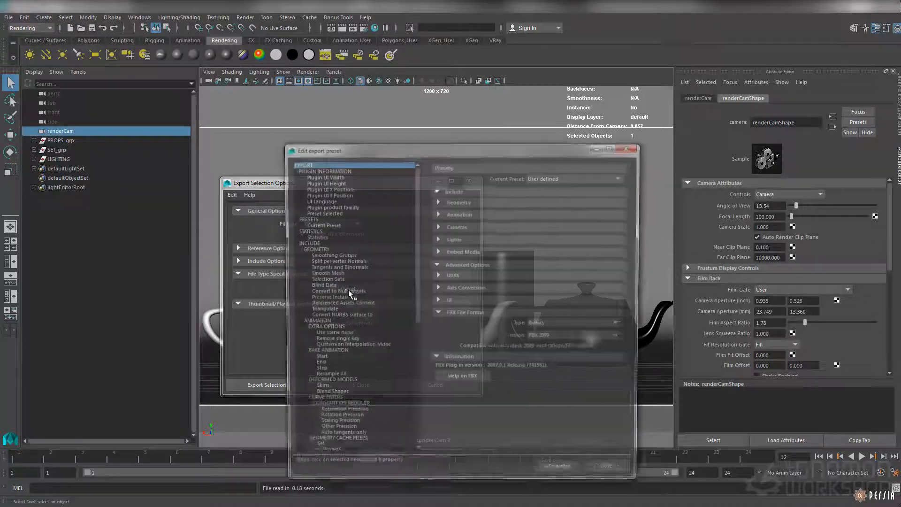
left_click(646, 167)
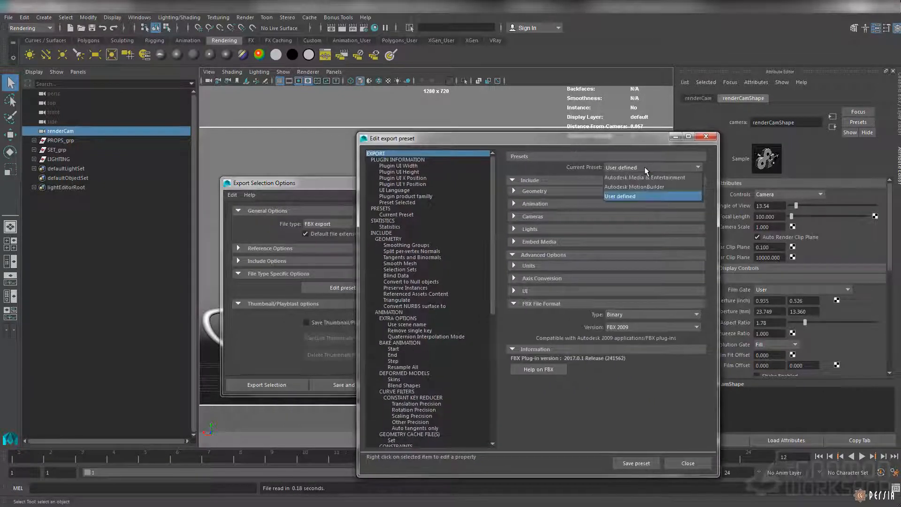
left_click(631, 179)
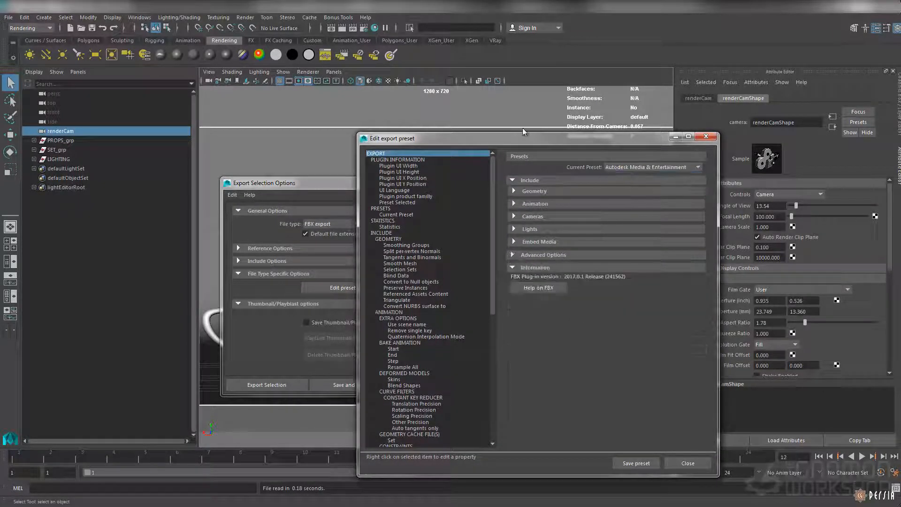
left_click_drag(510, 139, 574, 135)
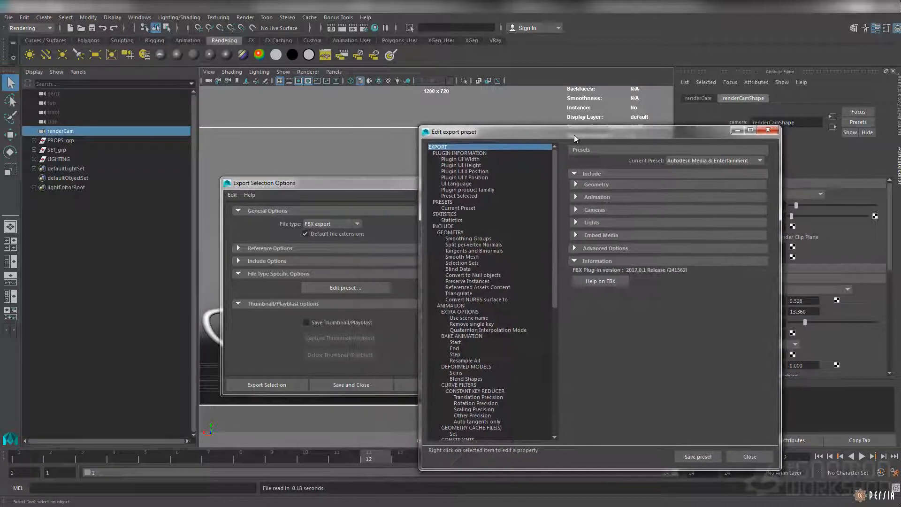
left_click(610, 250)
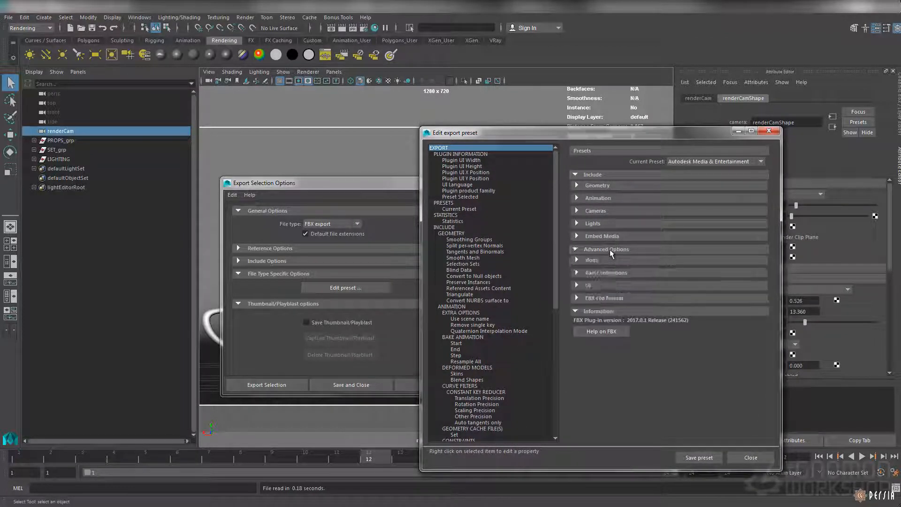
left_click(610, 299)
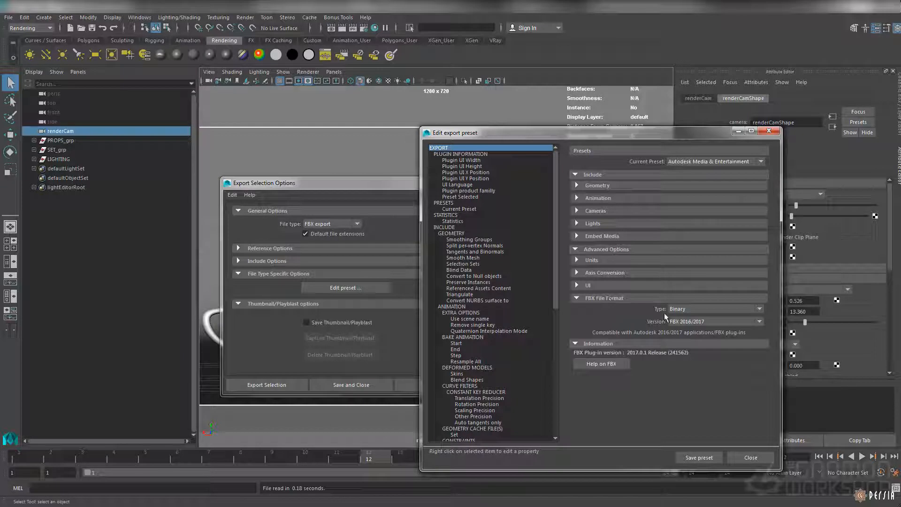
left_click(686, 323)
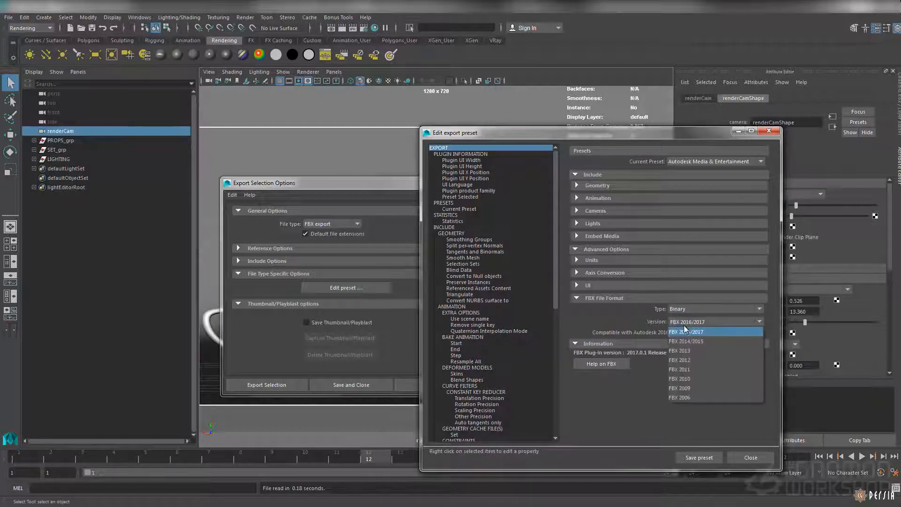
left_click(696, 389)
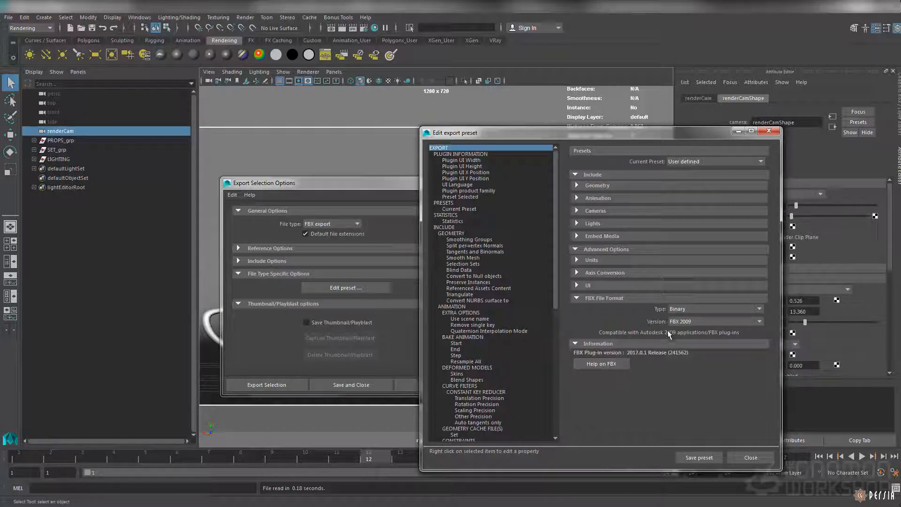
left_click(751, 457)
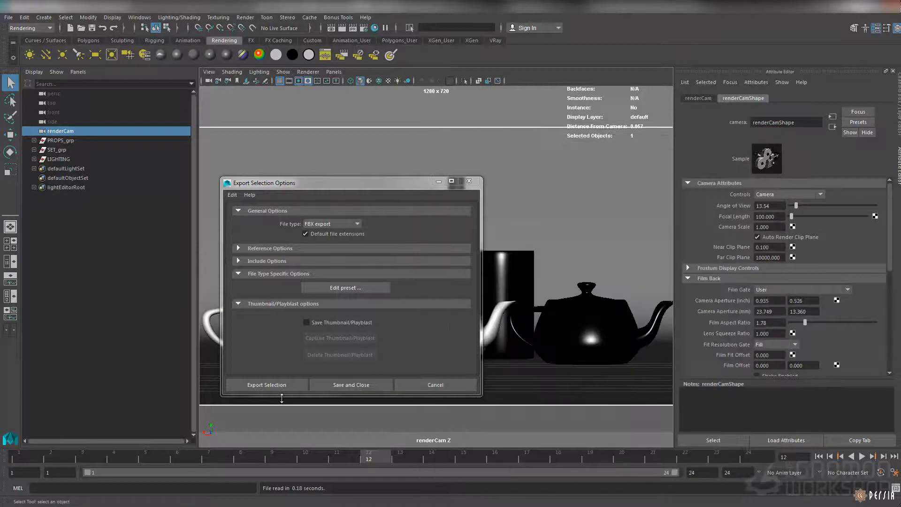
Step: Start exporting the camera to utilityPasses_camera_v001.fbx in the _misc folder, and cancel the export
left_click(278, 386)
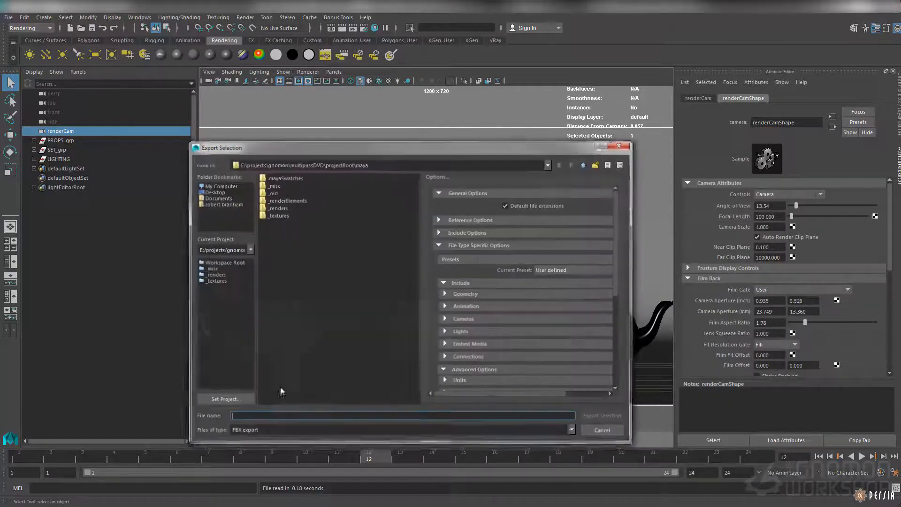
double_click(278, 188)
left_click(281, 179)
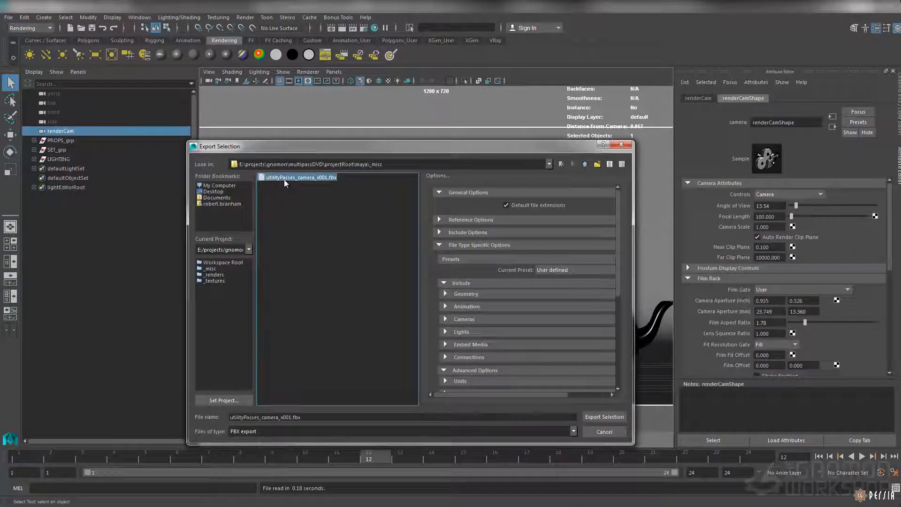
left_click_drag(333, 150, 351, 146)
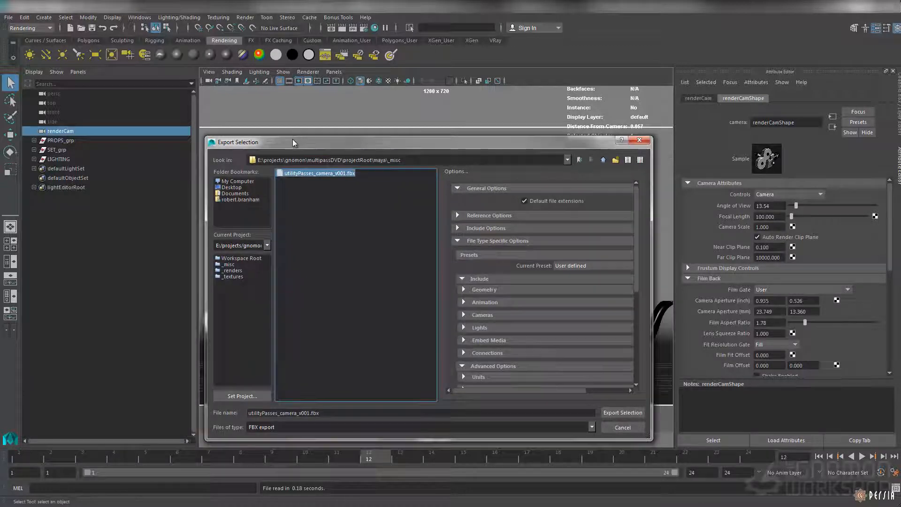
left_click(630, 427)
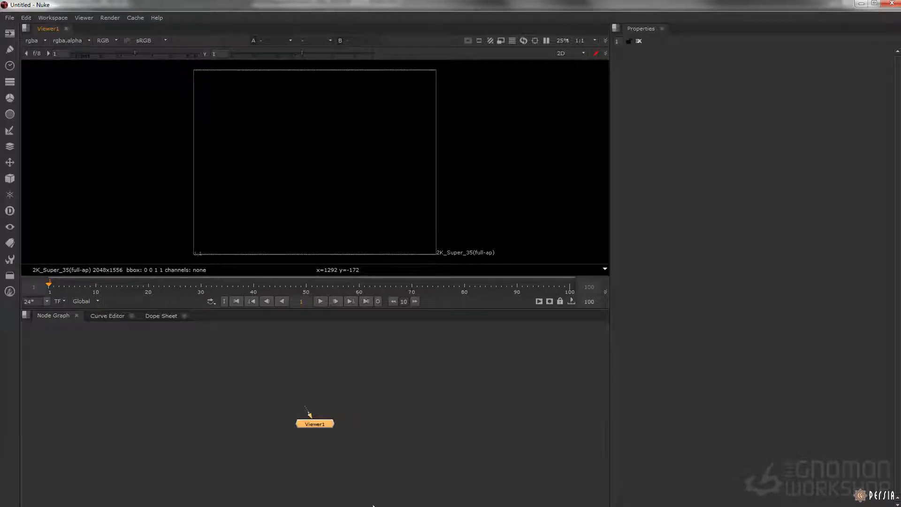
Step: Switch to Nuke and open the script 09_relighting_start.nk from the project's nuke folder
left_click(384, 427)
left_click(9, 17)
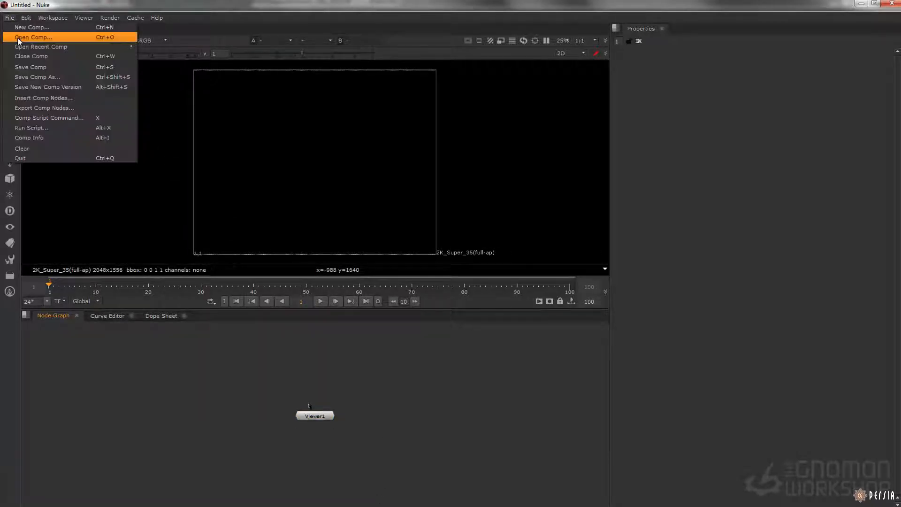
left_click(17, 38)
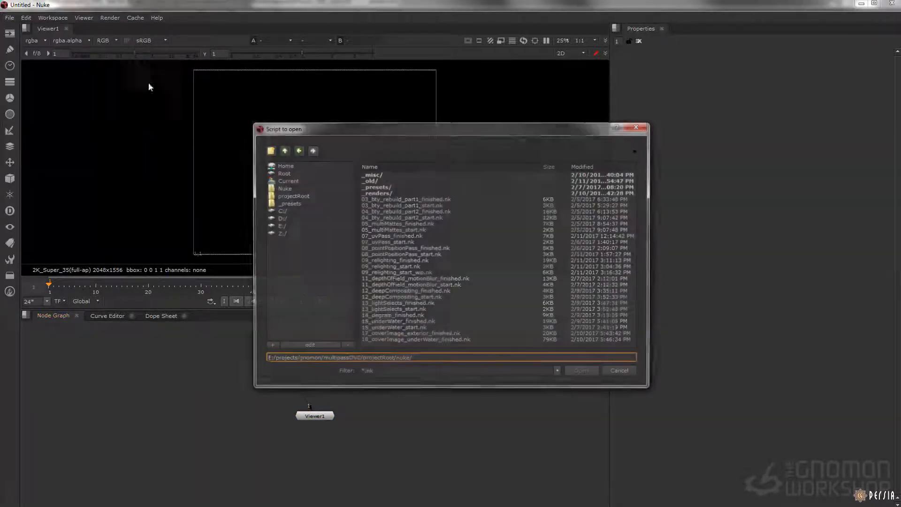
left_click(296, 203)
double_click(399, 186)
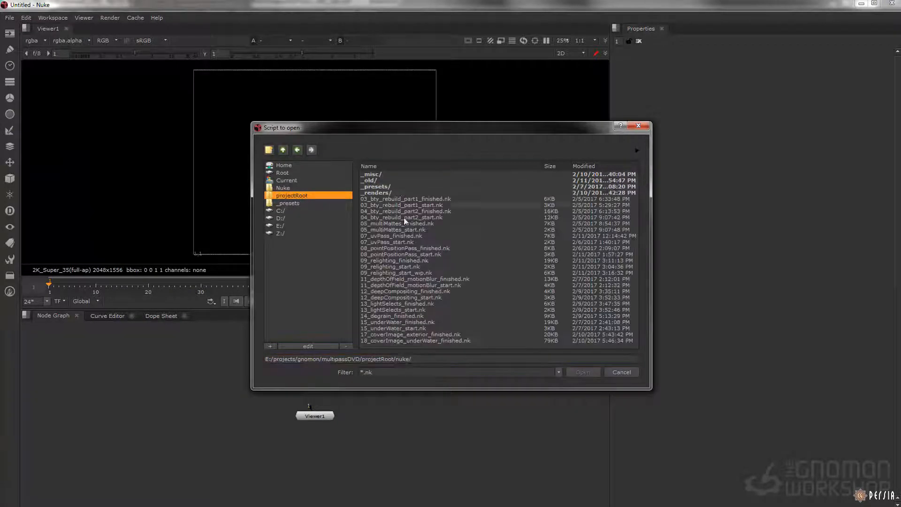
left_click(390, 267)
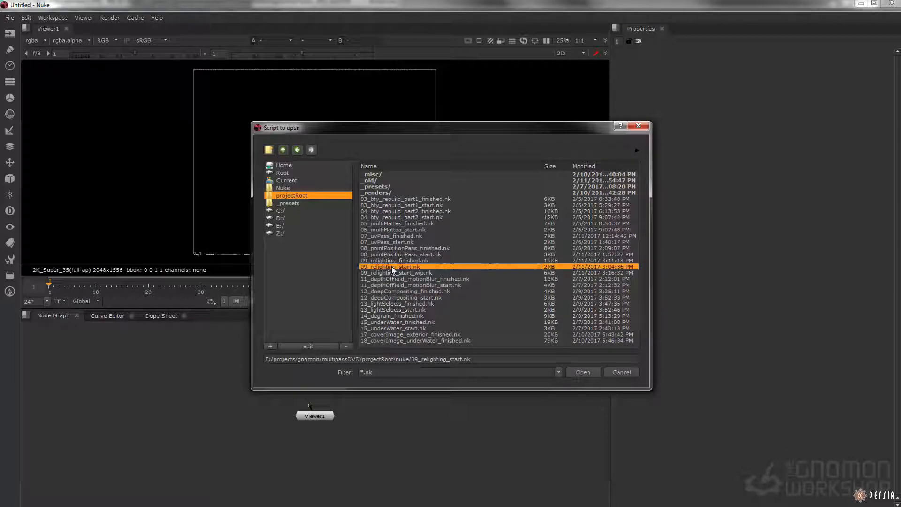
left_click(586, 371)
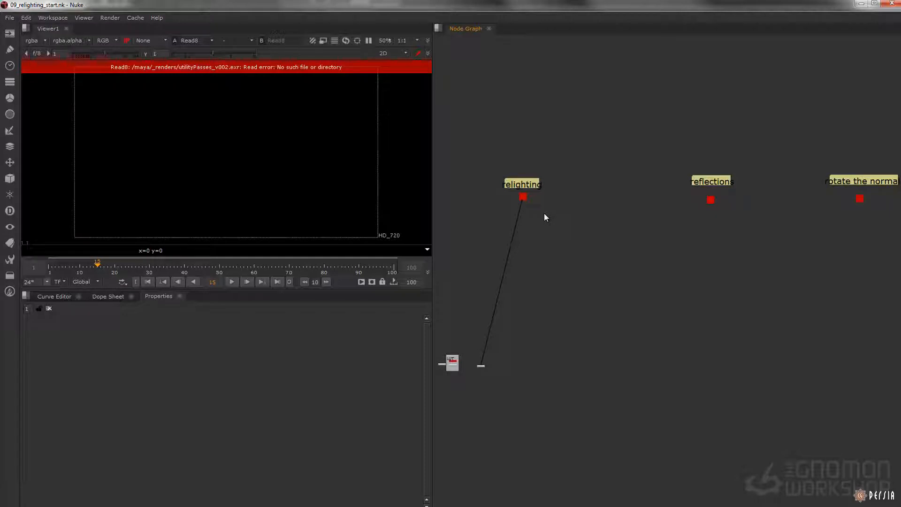
Step: Set the project directory in the Project Settings to E:/projects/gnomon/multipassDVD/projectRoot, reusing the script's own path
key("s")
triple_click(160, 348)
key("ctrl+c")
left_click(158, 359)
key("ctrl+v")
left_click_drag(206, 359, 284, 359)
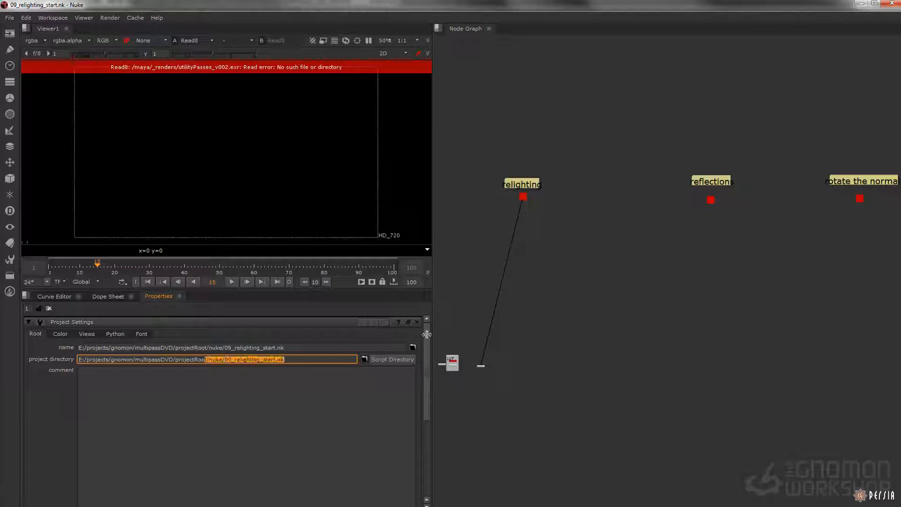
key("BackSpace")
key("Return")
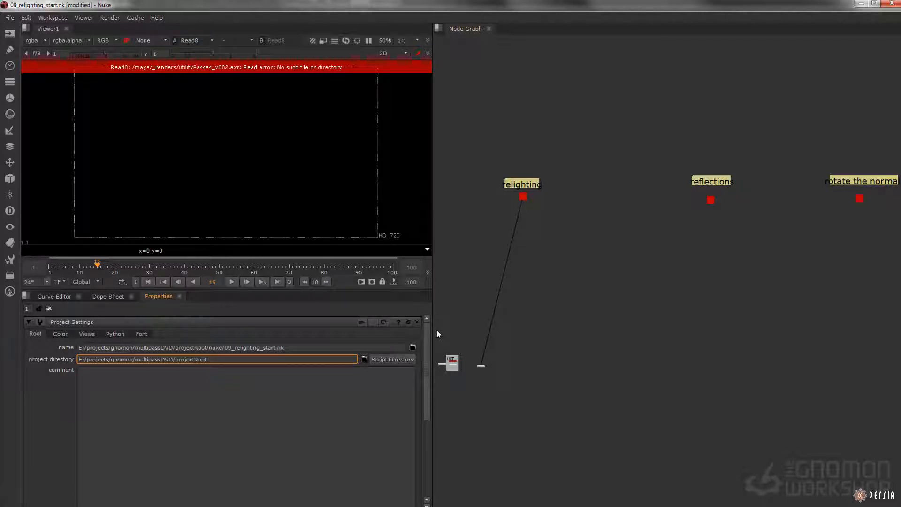
left_click(542, 237)
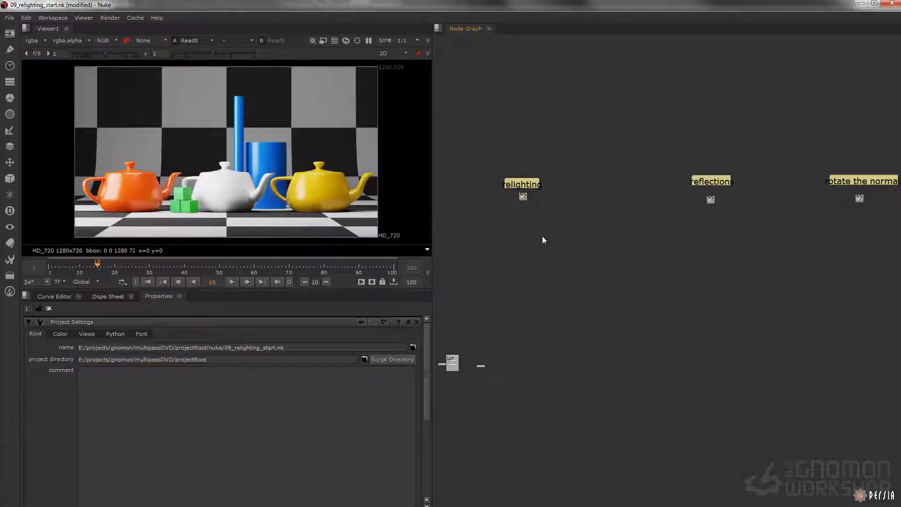
Step: Open the Set_Default_Knobs node and run its Set Default Knobs action
scroll(514, 224, "up", 5)
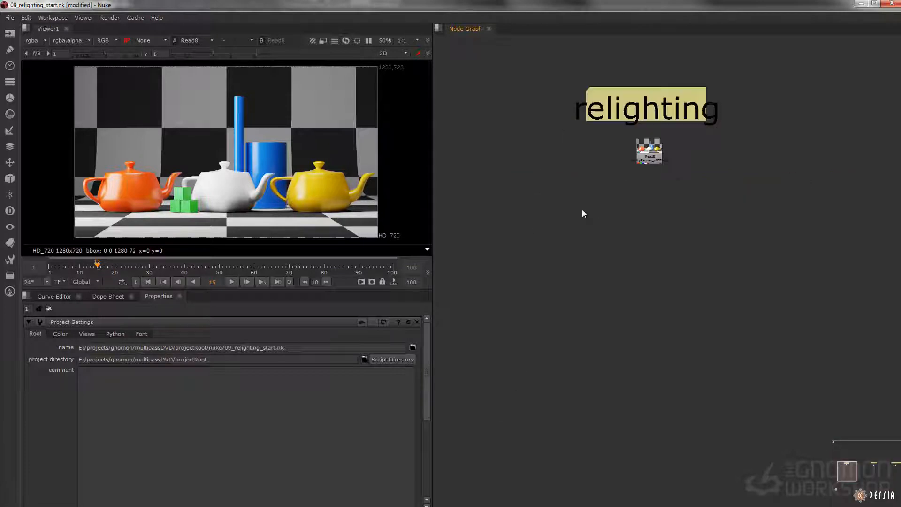
middle_click_drag(527, 390, 601, 134)
scroll(532, 294, "up", 5)
middle_click_drag(515, 270, 525, 277)
double_click(506, 274)
left_click(66, 349)
Step: Add a Camera node to the node graph
scroll(560, 209, "down", 6)
scroll(610, 254, "up", 5)
key("Tab")
type("damera")
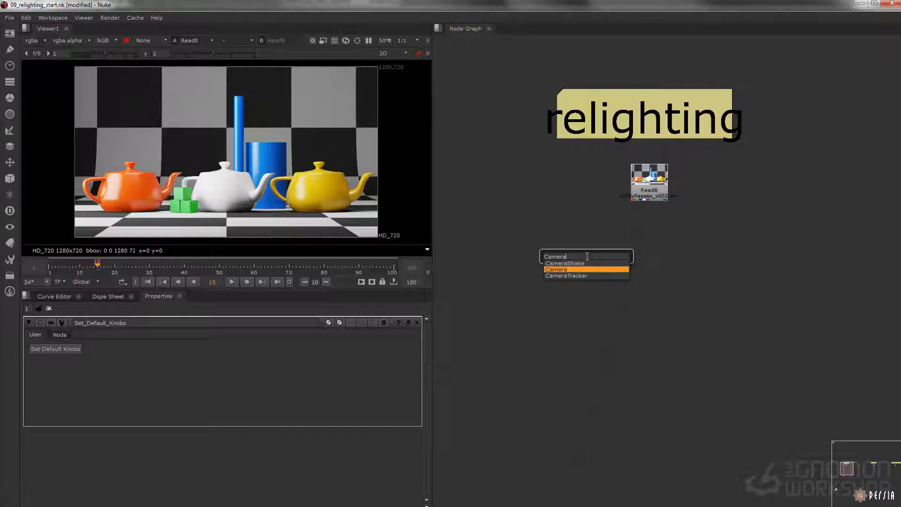
key("Return")
Step: Move the new Camera node from beside the LUT backdrop to the relighting section, below the Read8 node
key("f")
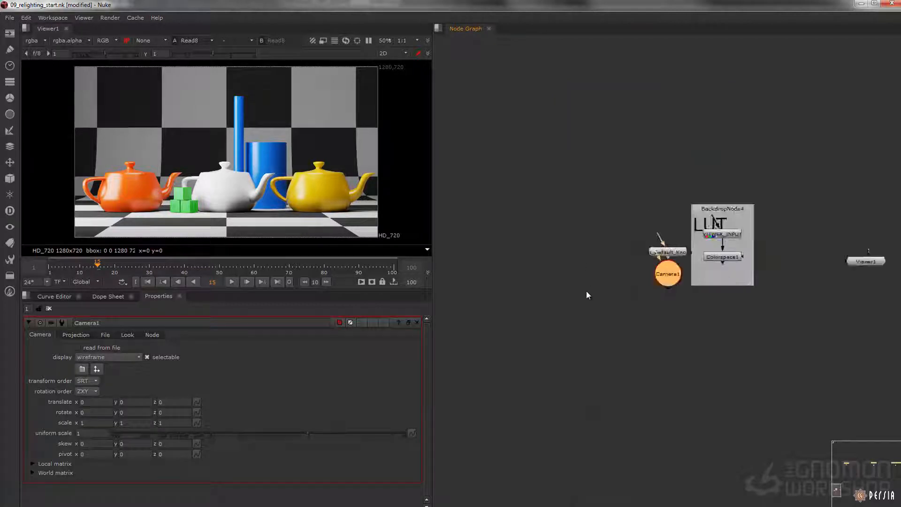
scroll(595, 288, "down", 1)
middle_click_drag(642, 285, 613, 282)
left_click_drag(631, 276, 695, 64)
middle_click_drag(695, 65, 521, 482)
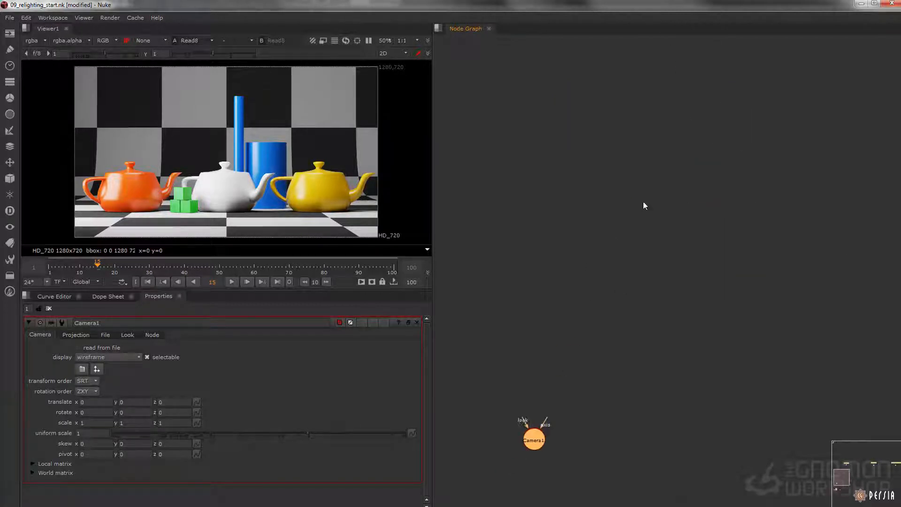
left_click_drag(512, 477, 651, 142)
middle_click_drag(657, 105, 586, 430)
left_click_drag(578, 465, 674, 347)
scroll(704, 265, "up", 4)
middle_click_drag(693, 432, 629, 298)
left_click_drag(592, 298, 596, 303)
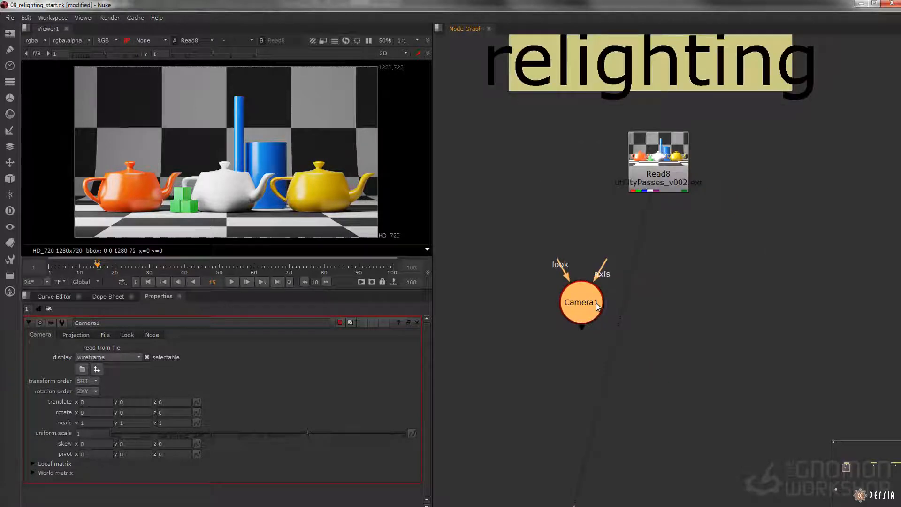
Step: Set the camera to read from the file utilityPasses_camera_v001.fbx in maya/_misc, and accept replacing the current camera data
left_click(107, 335)
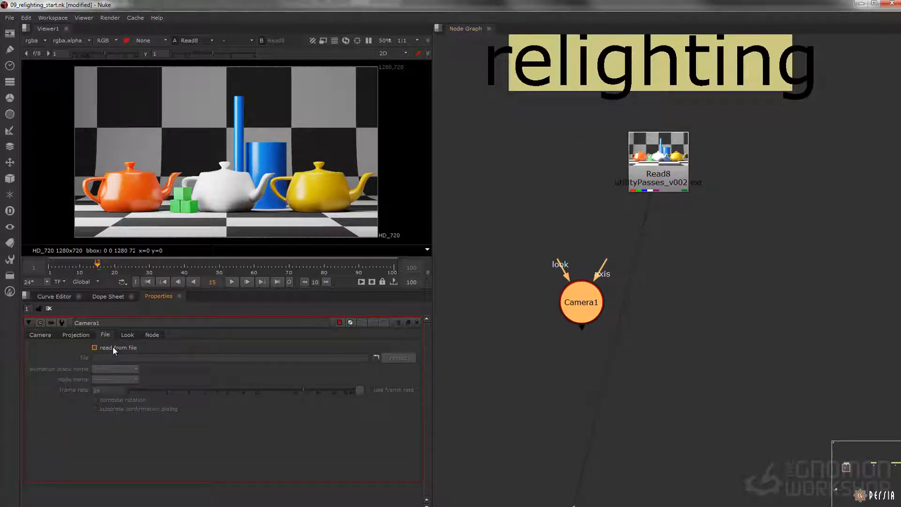
left_click(113, 348)
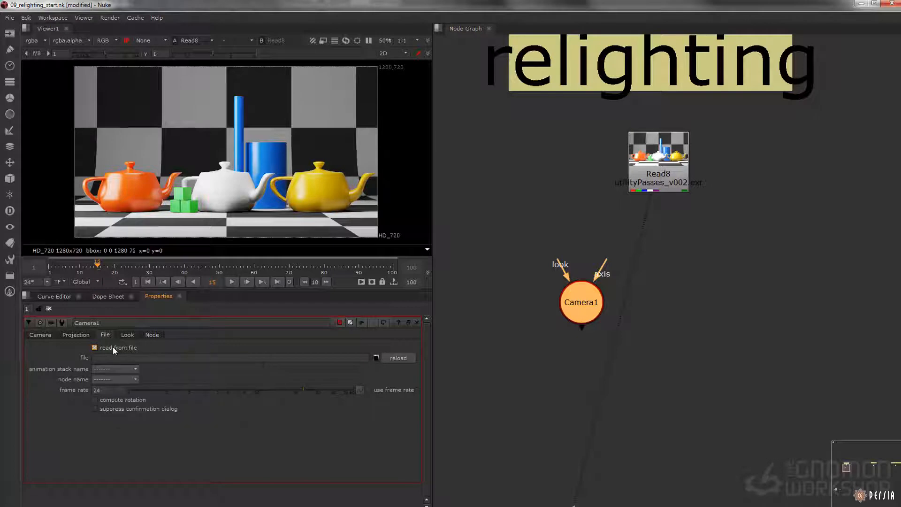
left_click(376, 358)
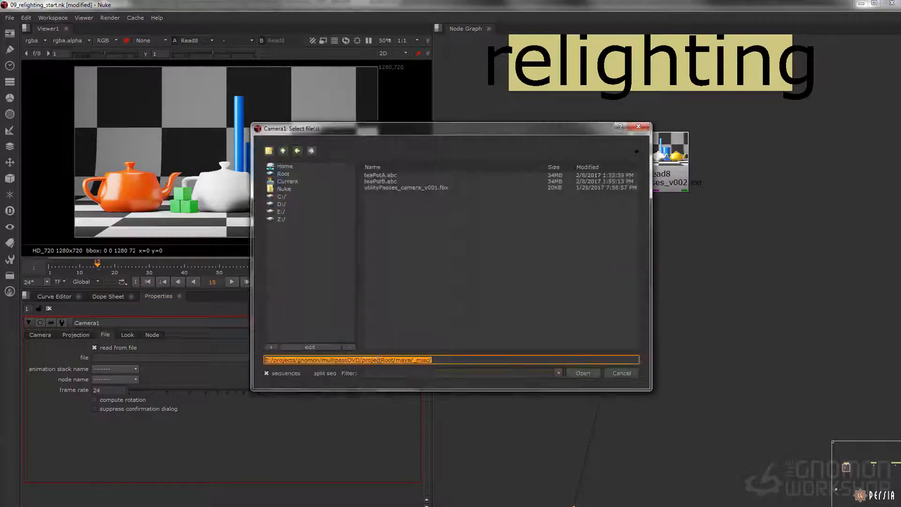
double_click(388, 176)
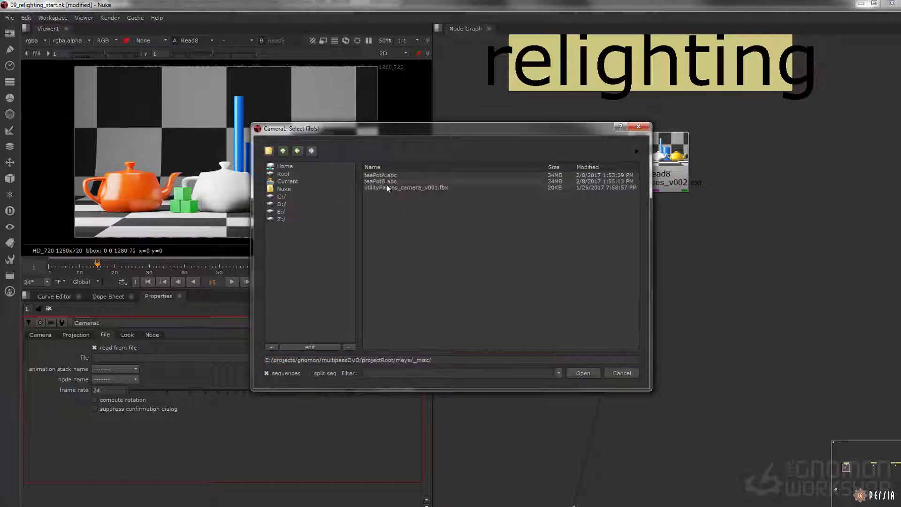
left_click(398, 187)
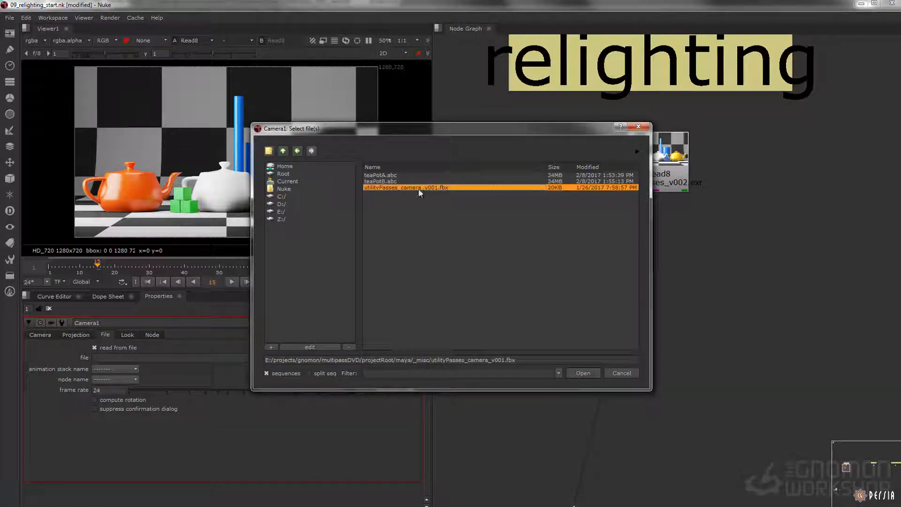
left_click(581, 373)
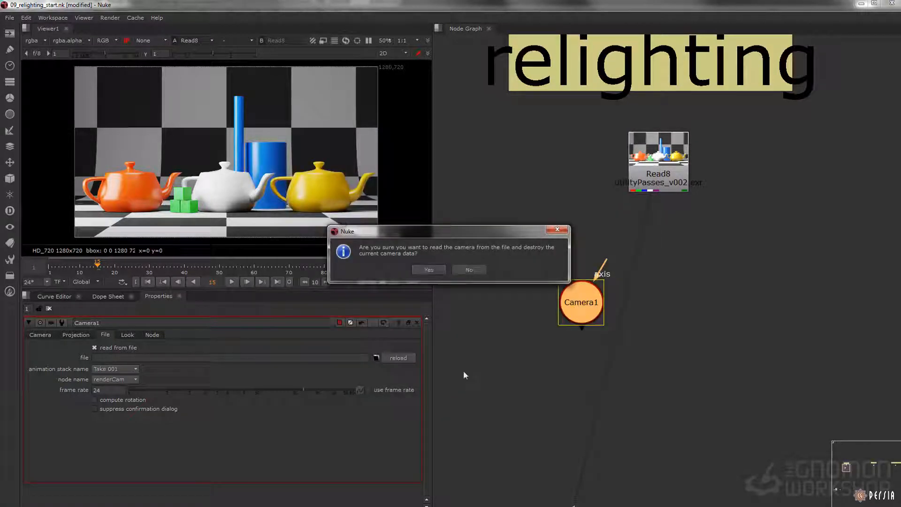
left_click_drag(361, 247, 466, 249)
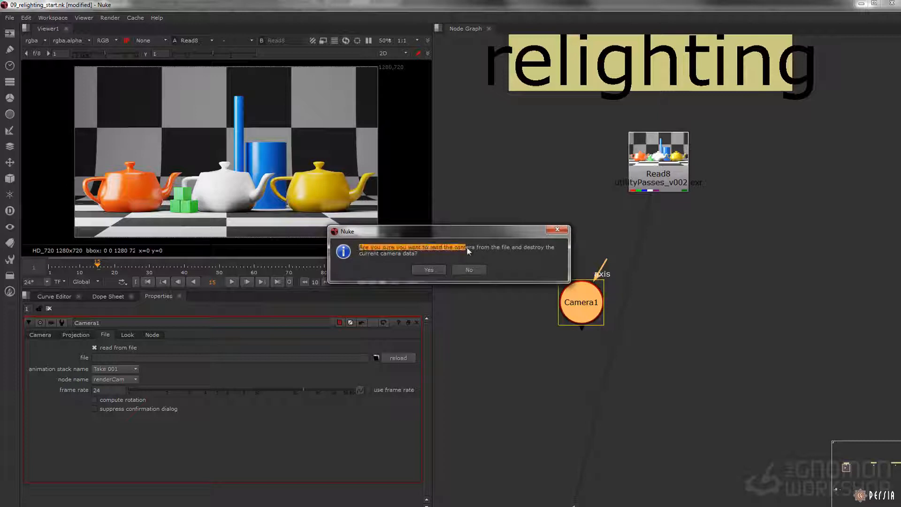
left_click(436, 270)
Step: Move the Camera node aside and inspect the imported camera in the 3D view, returning the viewer to 2D
left_click_drag(586, 307, 531, 316)
key("1")
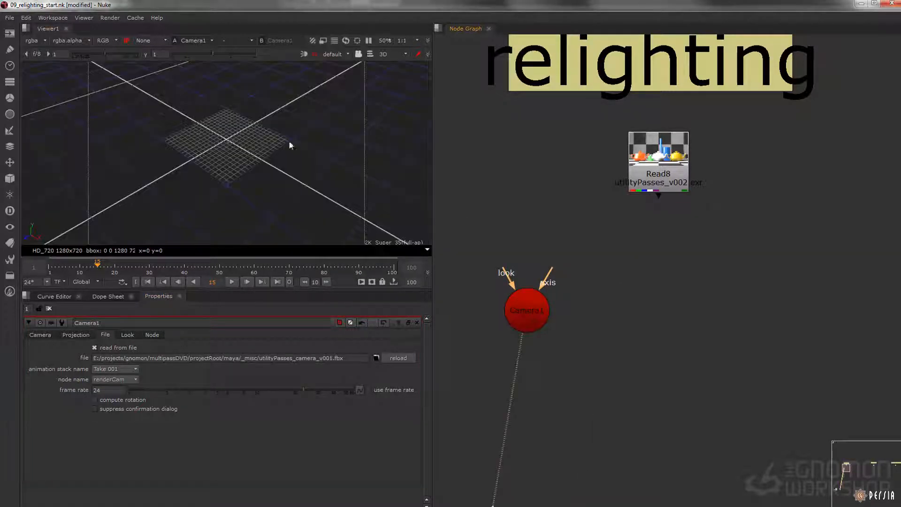
left_click_drag(147, 135, 363, 181, "ctrl")
key("f")
scroll(169, 111, "down", 5)
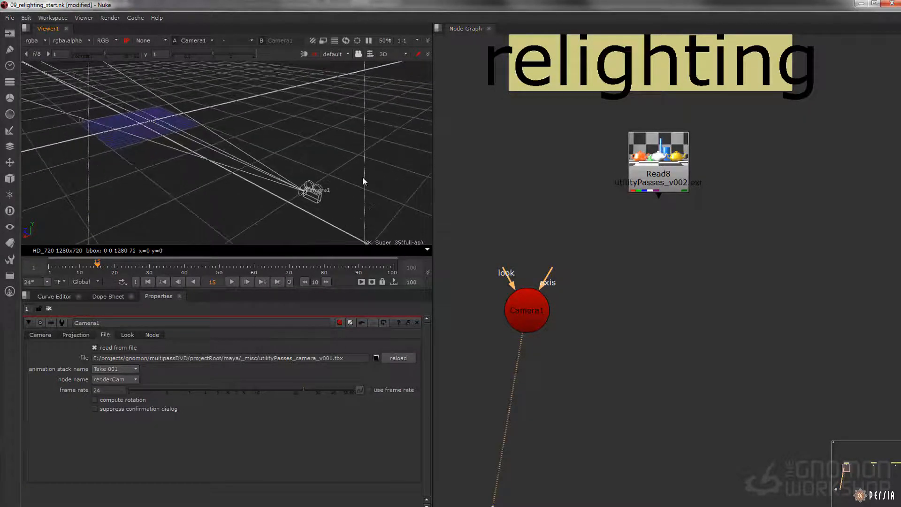
key("Tab")
key("minus")
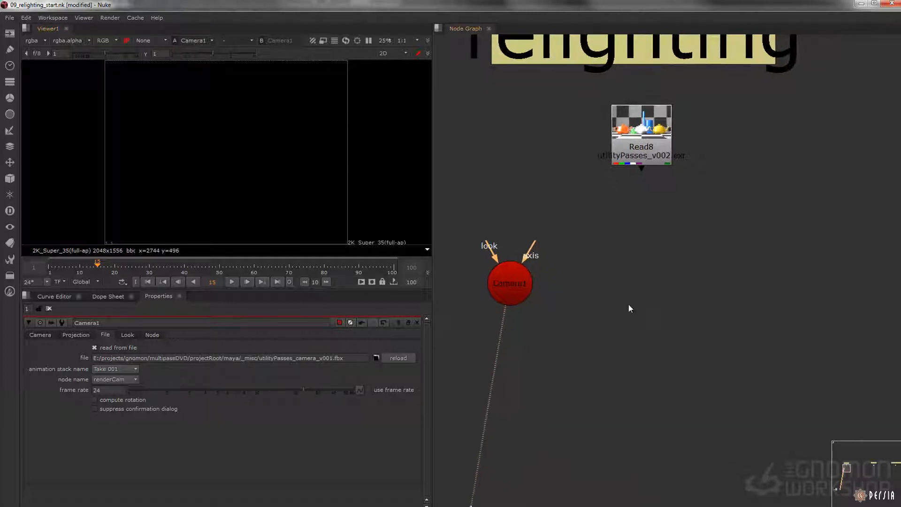
Step: Add a ReLight node below Read8 and connect its color input to Read8
key("Tab")
type("relight")
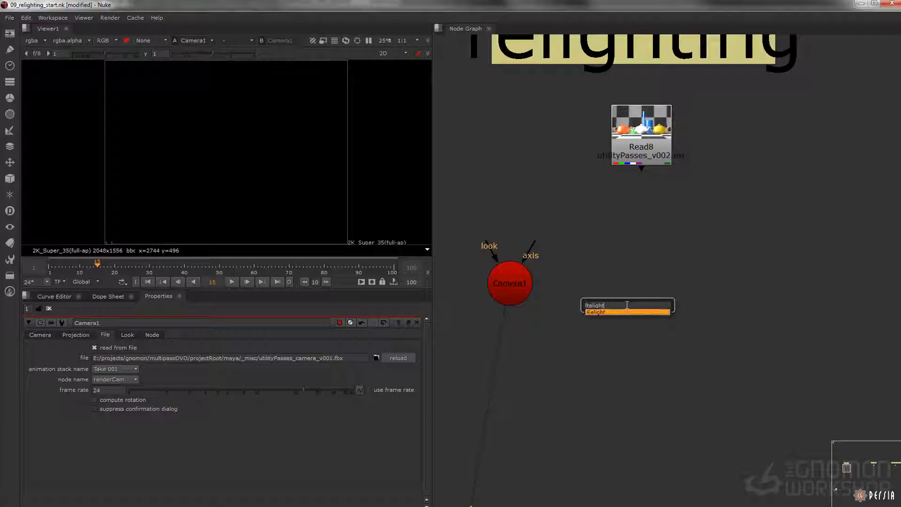
key("Return")
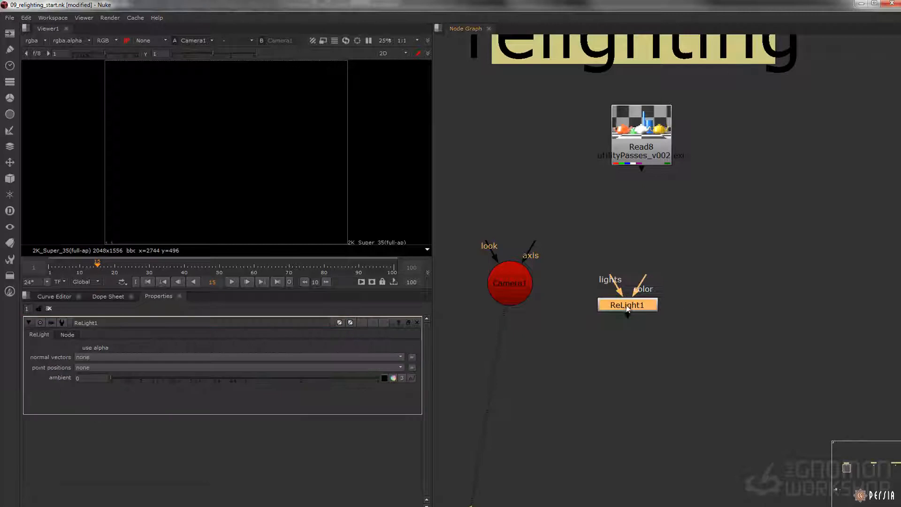
left_click(629, 255)
middle_click_drag(629, 255, 620, 228)
left_click_drag(636, 249, 658, 113)
left_click_drag(614, 282, 628, 384)
middle_click_drag(593, 262, 596, 292)
Step: Add a generic Light node to the relighting section, beside the Camera node
left_click(9, 178)
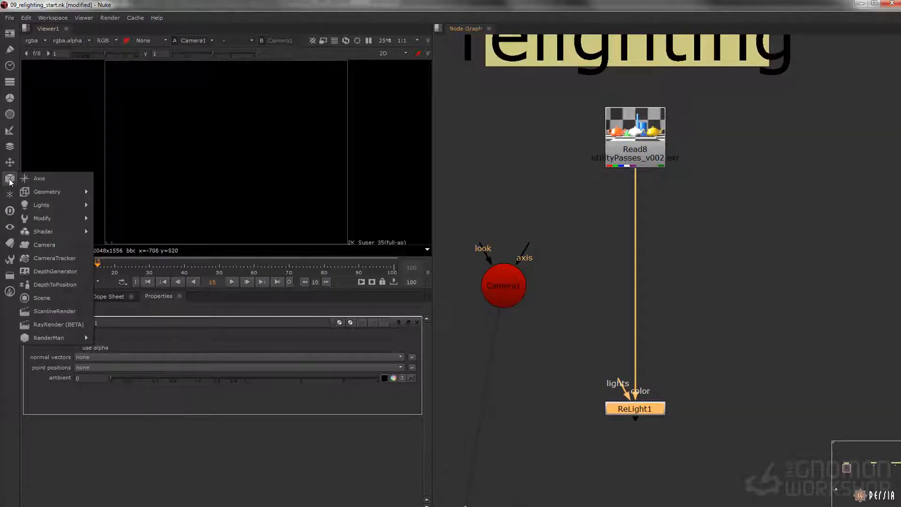
mouse_move(62, 211)
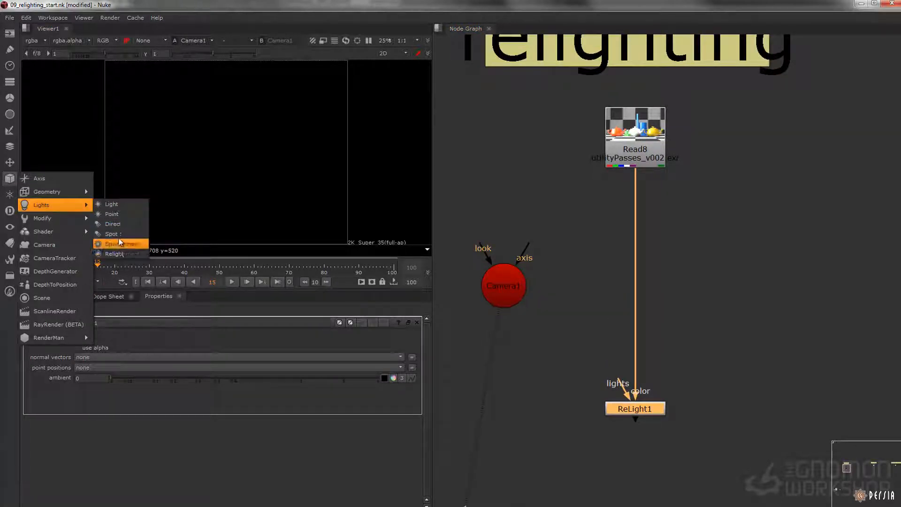
left_click(112, 204)
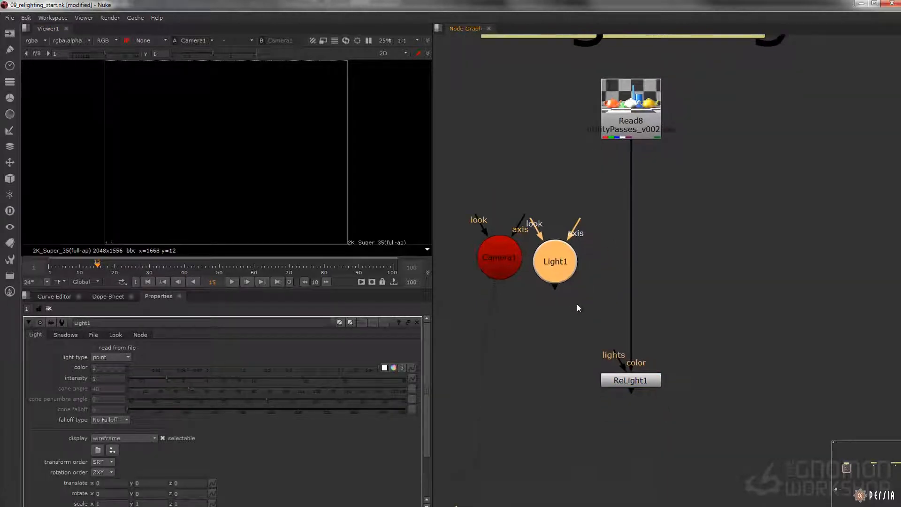
Step: Add a Scene node connected to Light1 and line the light up directly above it
left_click(577, 303)
key("Tab")
type("scene")
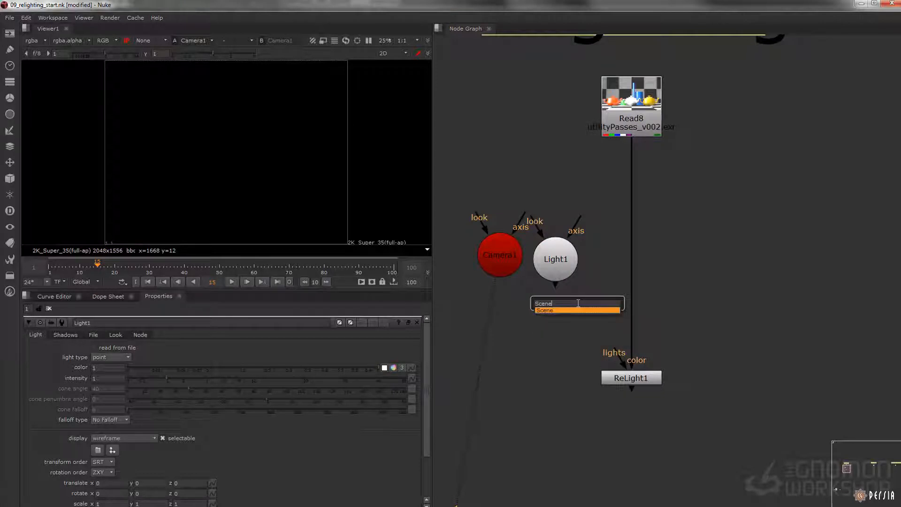
key("Return")
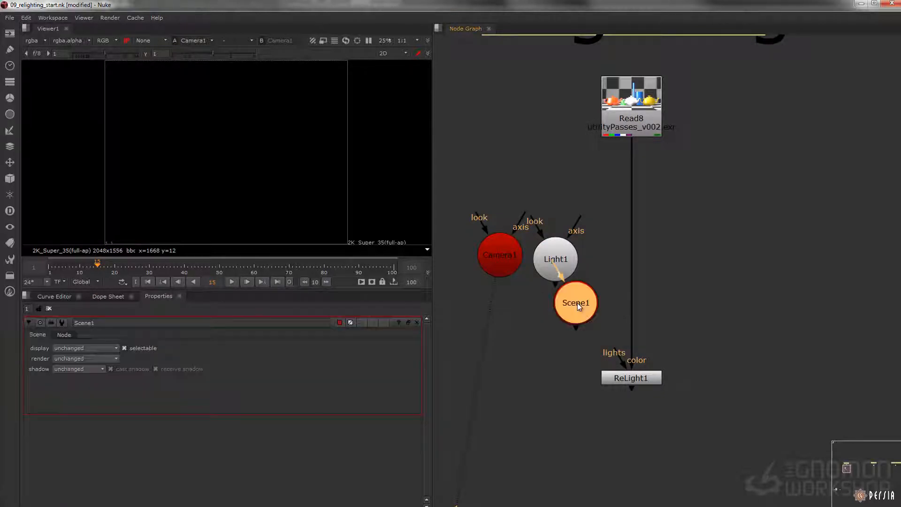
left_click_drag(561, 270, 583, 237)
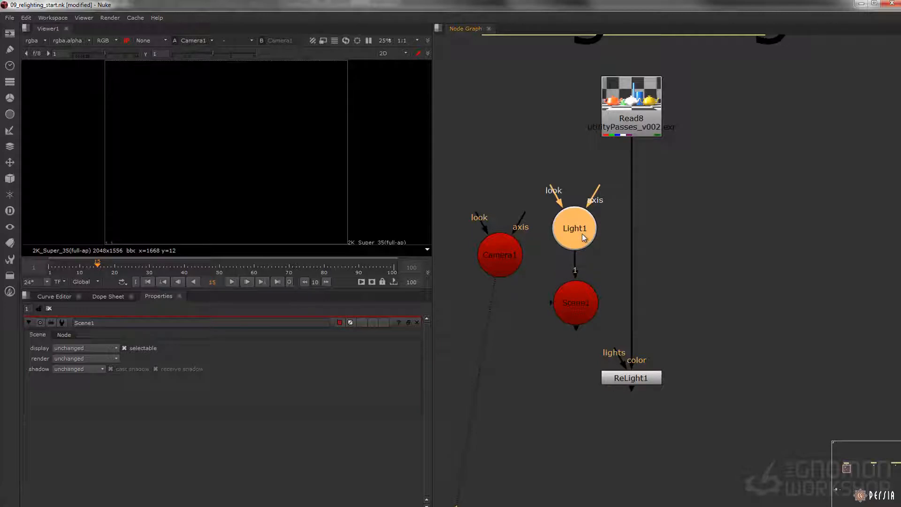
Step: Paste a copy of Light1 connected to the Scene node, and delete that copy
key("ctrl+c")
left_click(513, 176)
key("ctrl+v")
left_click_drag(507, 190, 507, 190)
left_click_drag(507, 190, 504, 193)
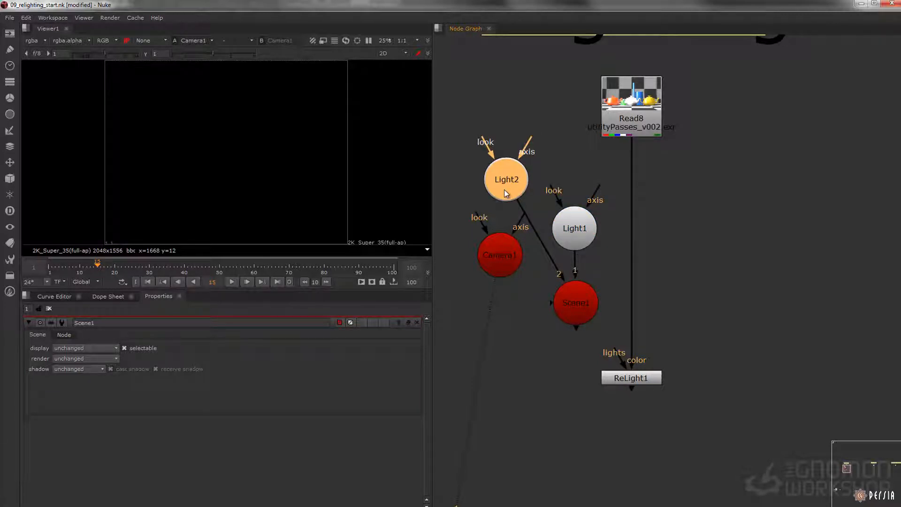
key("Delete")
Step: Connect the ReLight node's lights input to the Scene node, and move the camera, light and scene nodes away from Read8's connection
middle_click_drag(555, 228, 571, 206)
scroll(571, 206, "down", 1)
left_click_drag(618, 308, 591, 287)
left_click_drag(482, 170, 529, 272)
middle_click_drag(529, 272, 534, 271)
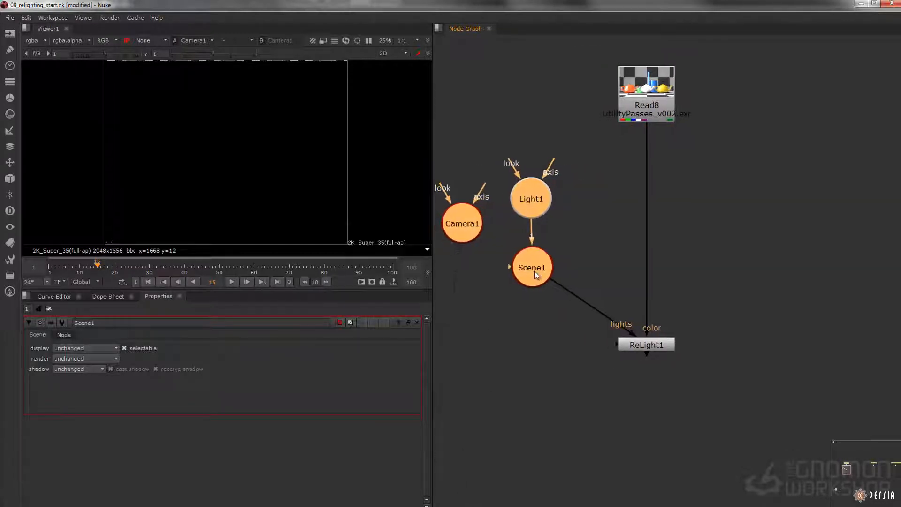
Step: Place the Camera node beside the Scene node and connect the ReLight node's cam input to it
left_click_drag(554, 363, 505, 330)
left_click(475, 244)
left_click_drag(447, 236, 472, 267)
left_click(535, 353)
left_click_drag(613, 345, 507, 338)
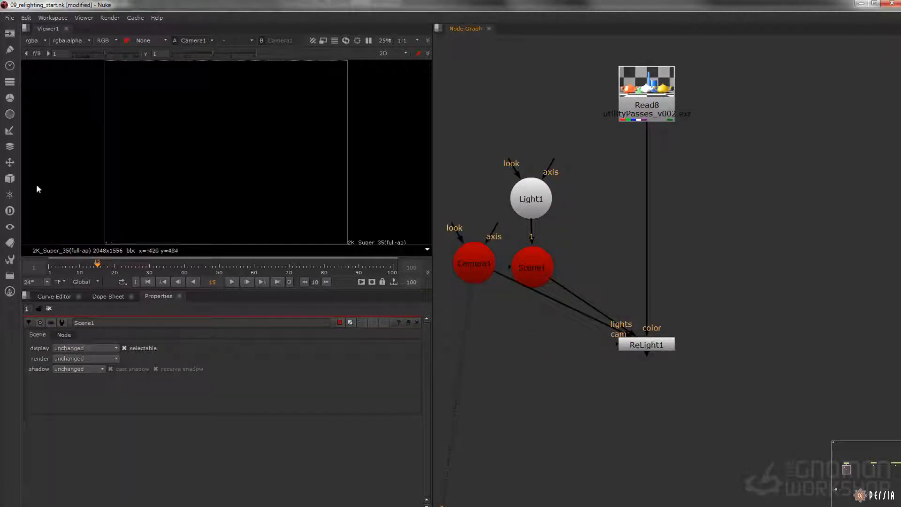
Step: Add a Diffuse shader node beside ReLight and connect it to the ReLight node's material input
left_click(9, 178)
mouse_move(68, 231)
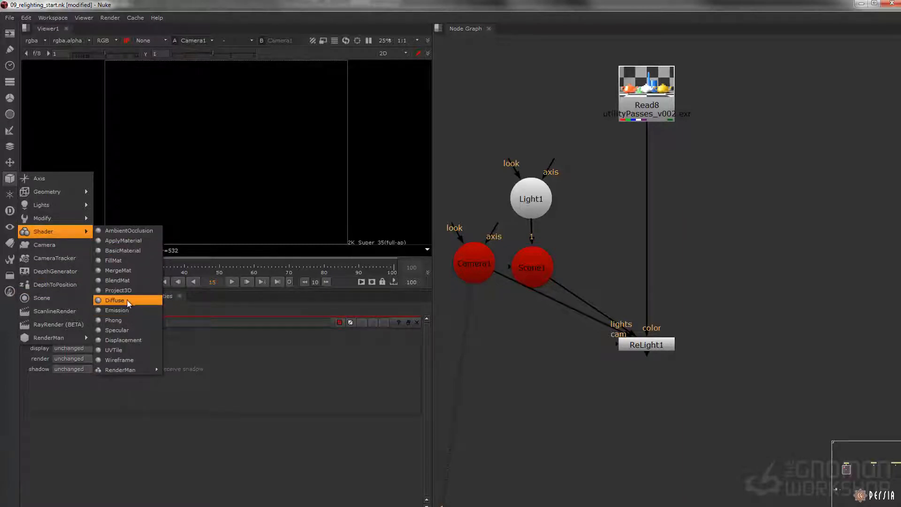
left_click(114, 301)
left_click_drag(577, 344, 535, 345)
left_click(502, 386)
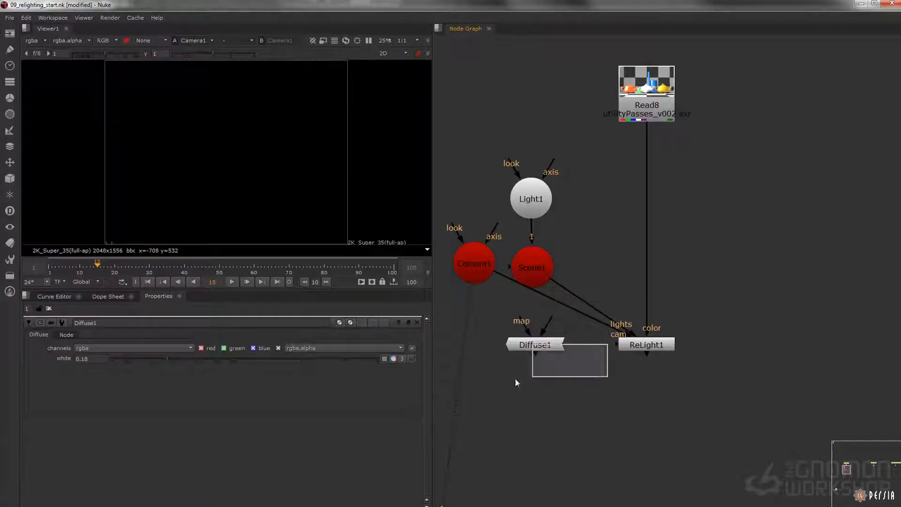
left_click_drag(604, 358, 508, 349)
Step: View the ReLight node and set its normal vectors to _normalsWorld and its point positions to _pointPositionWorld
left_click(661, 351)
key("1")
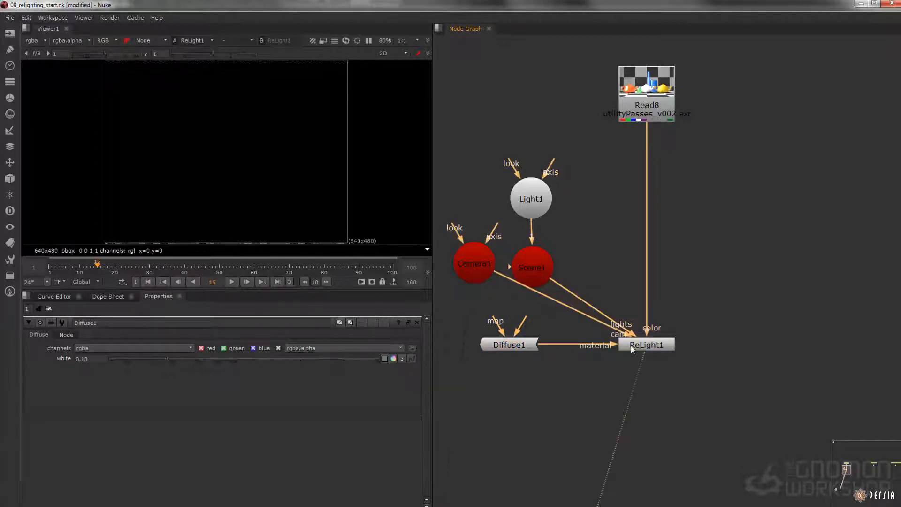
double_click(646, 349)
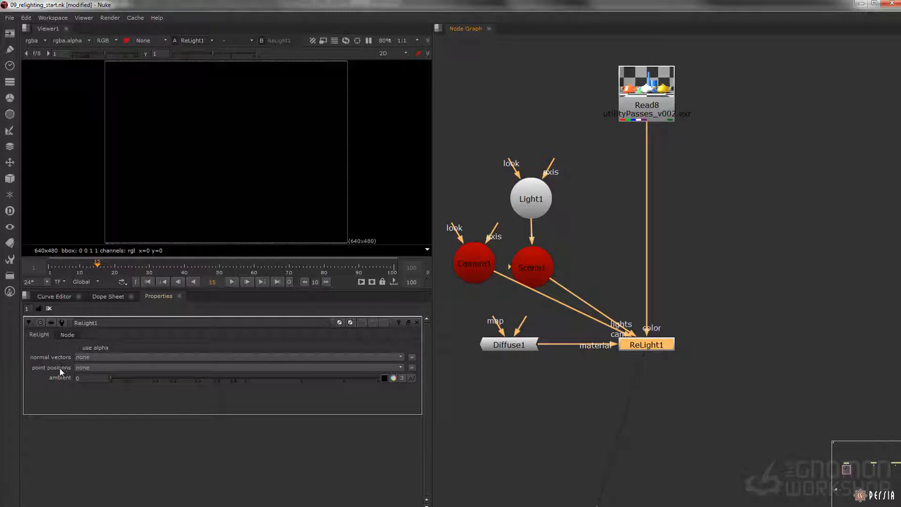
left_click(102, 358)
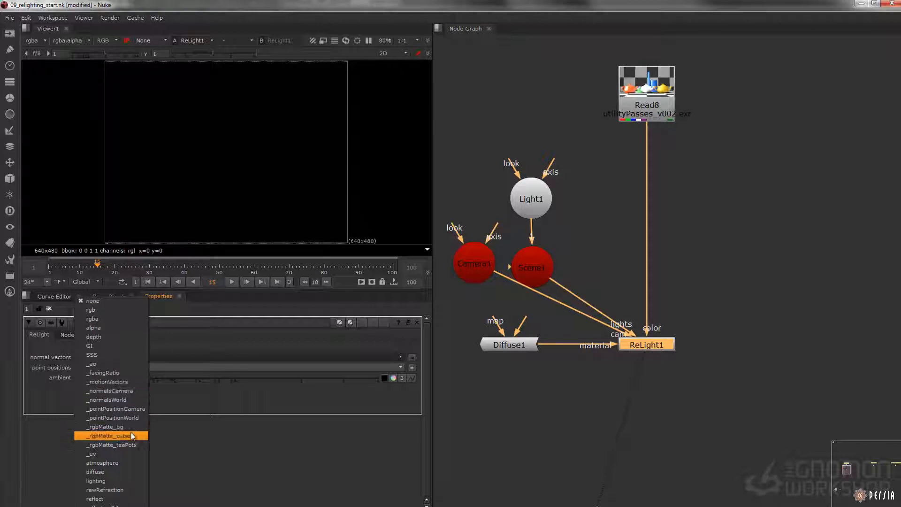
left_click(116, 399)
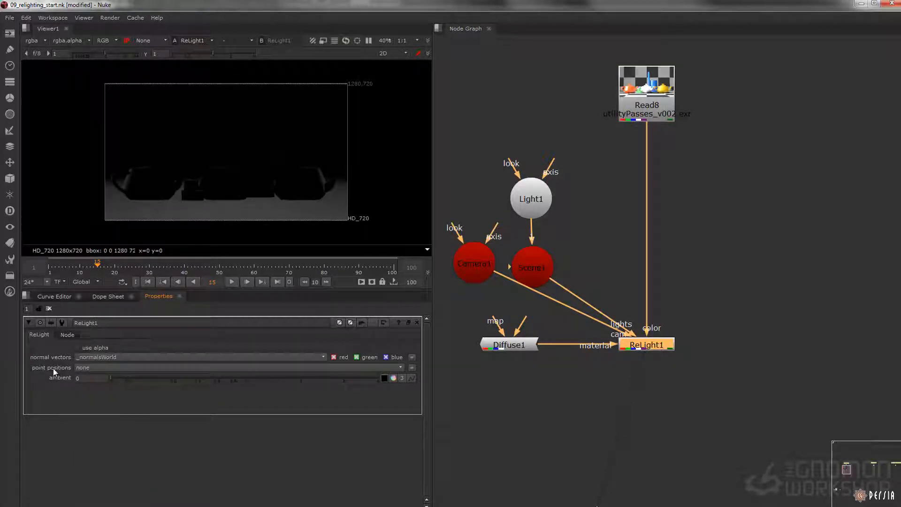
left_click(92, 368)
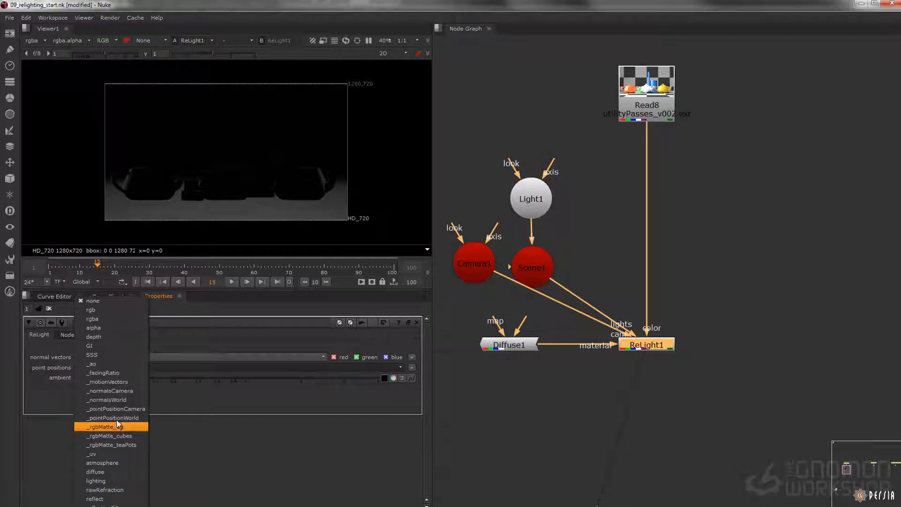
left_click(112, 417)
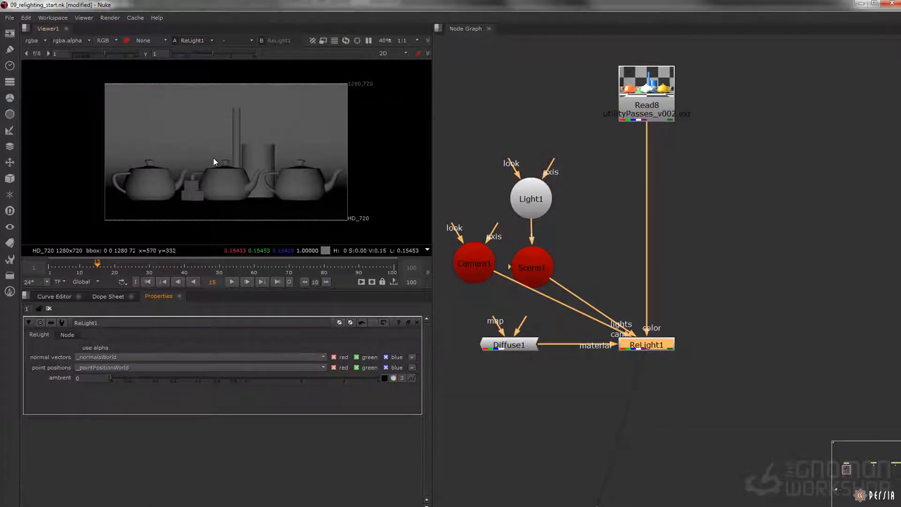
Step: Move Light1 up and away from the origin to about x 7.1, y 8.2, and check the relit image
key("Tab")
left_click(109, 118)
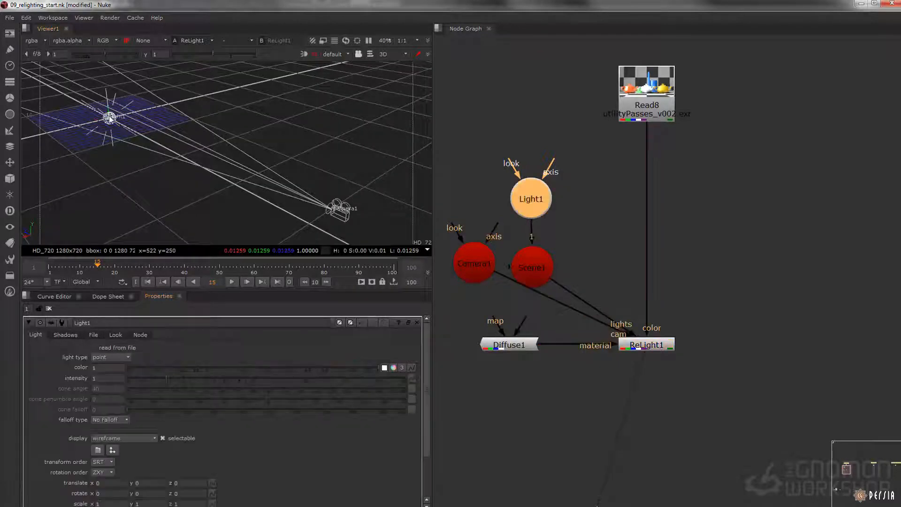
left_click_drag(109, 117, 26, 86)
key("Tab")
key("Tab")
key("Tab")
key("Tab")
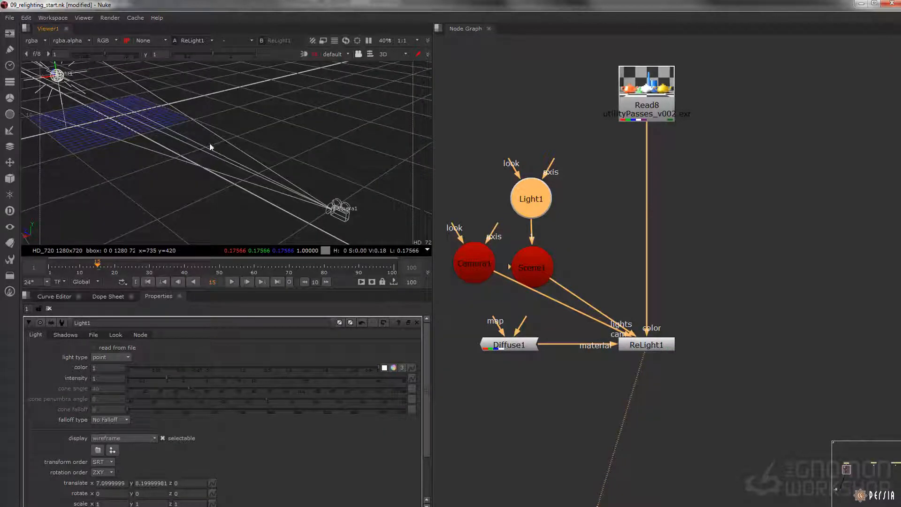
key("Tab")
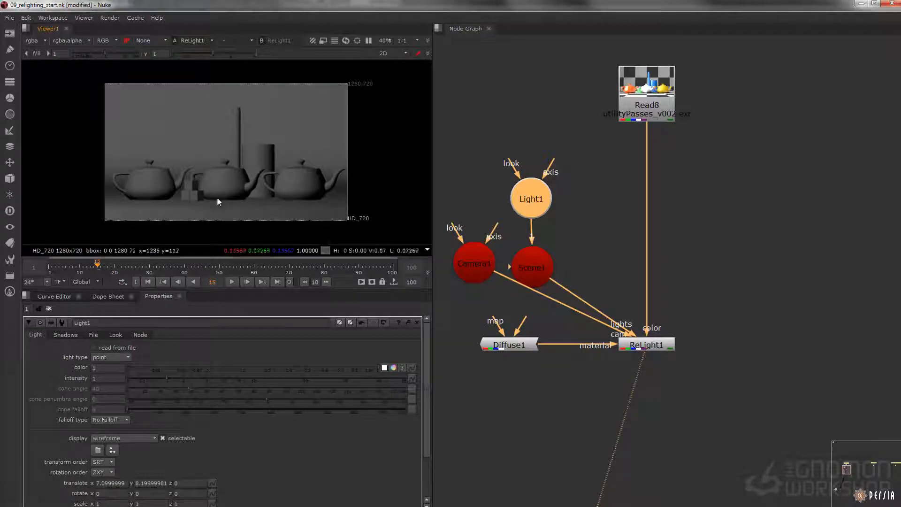
Step: Shift Light1 to about x 10.75 and z 13.3, checking the relit image after each move
key("Tab")
left_click_drag(51, 80, 27, 91)
key("Tab")
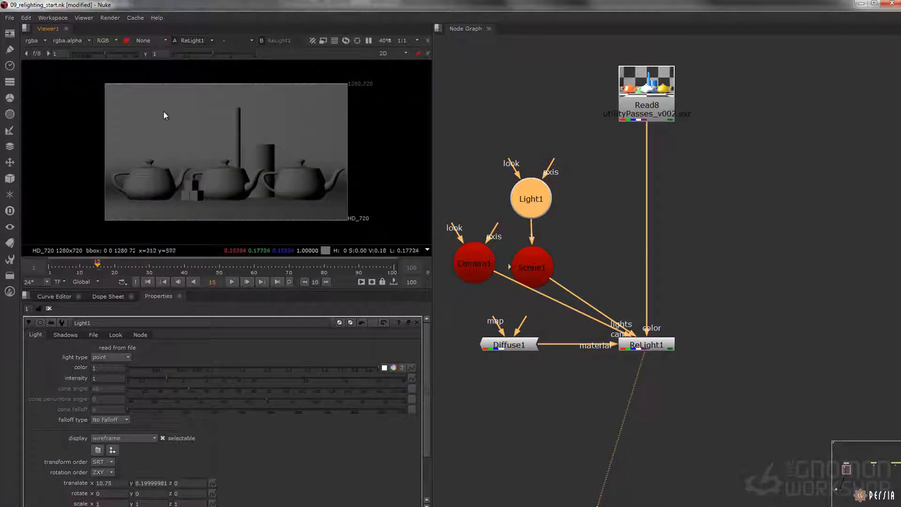
key("Tab")
left_click_drag(211, 135, 107, 121, "ctrl")
key("Tab")
key("Tab")
key("Tab")
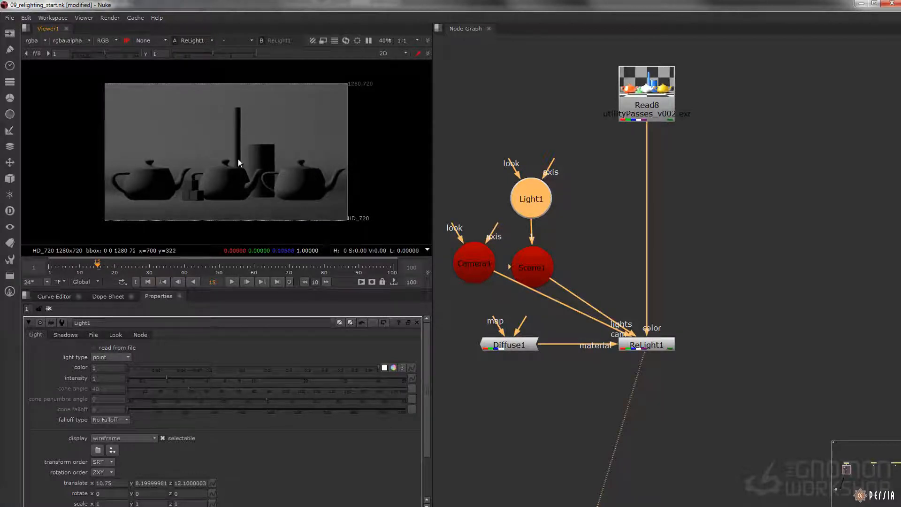
key("Tab")
left_click_drag(95, 117, 86, 118)
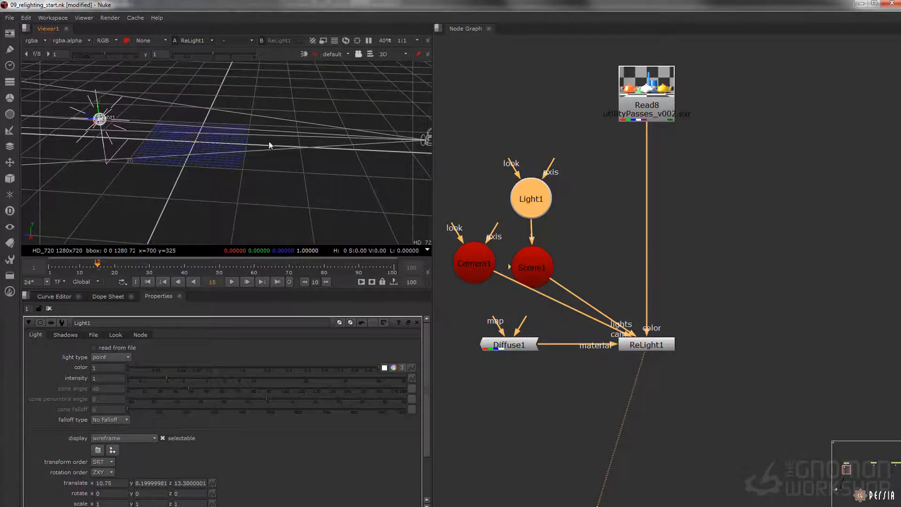
left_click_drag(273, 142, 207, 145, "ctrl")
key("Tab")
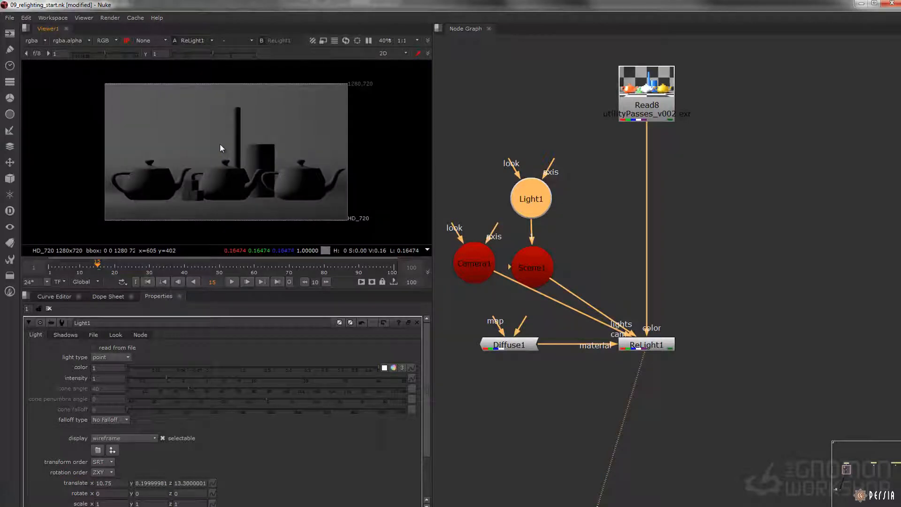
Step: Move Light1 farther out and higher, to about x 17.1 and y 10, and check the relit image
key("Tab")
left_click_drag(174, 116, 198, 132, "ctrl")
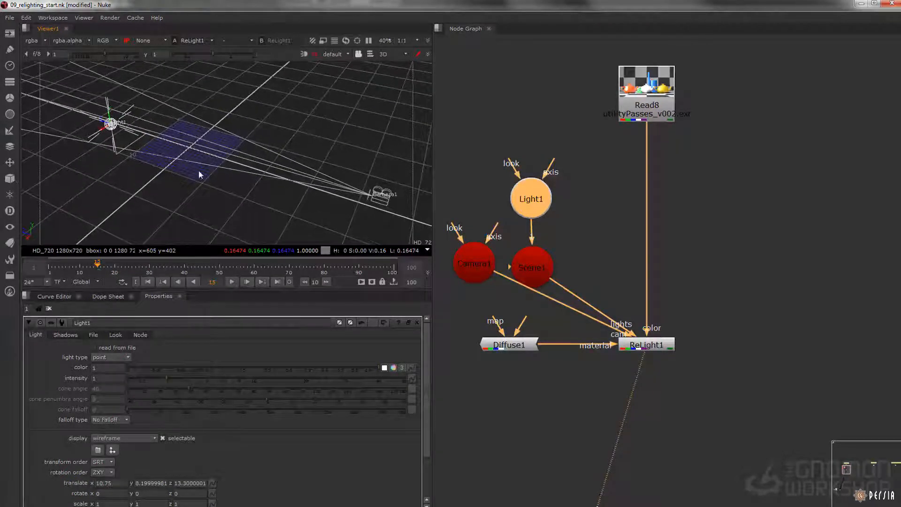
left_click_drag(99, 123, 85, 168)
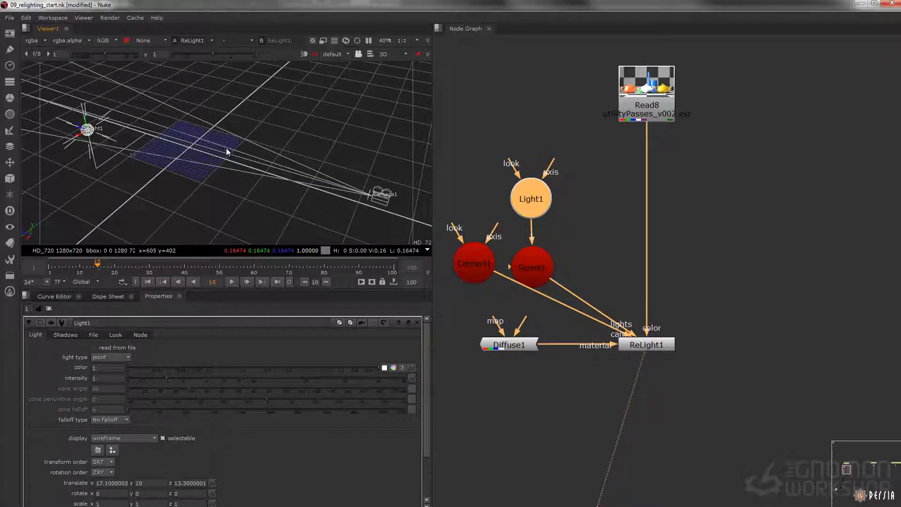
key("Tab")
Step: Swing Light1 along z to about -15.7 and back to about 10.8, comparing the relit image
key("Tab")
left_click_drag(88, 130, 245, 188)
key("Tab")
key("Tab")
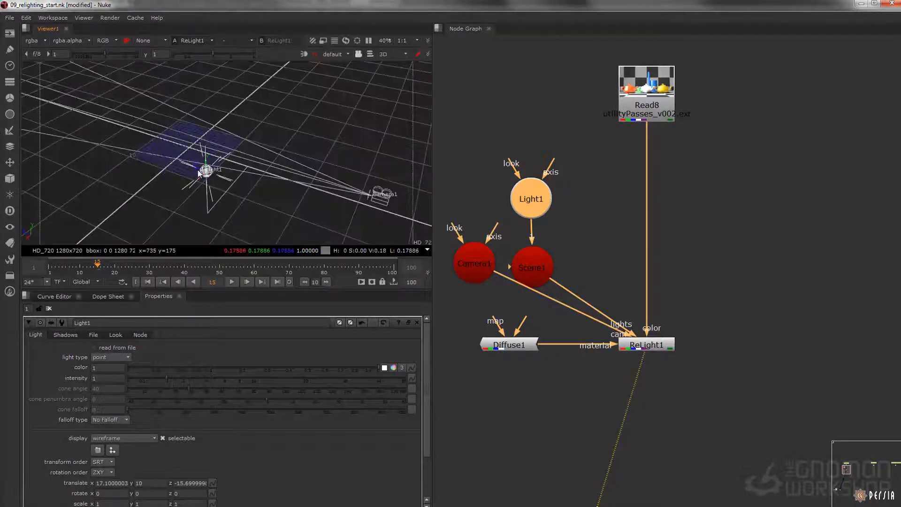
left_click_drag(186, 166, 77, 130)
Step: Add a PositionToPoints node between the Scene1 node and Read8's connection to ReLight1
key("Tab")
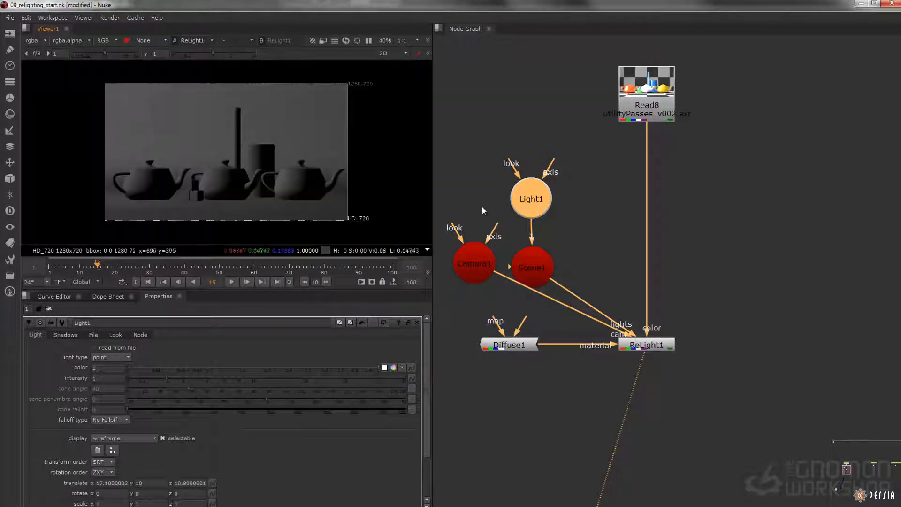
left_click(573, 229)
key("Tab")
type("Position")
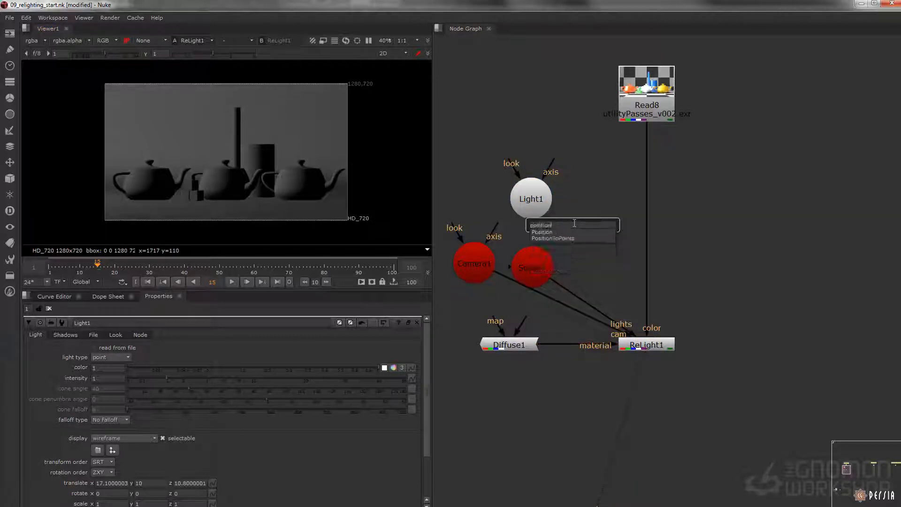
type("ToPoints")
key("Return")
Step: Connect PositionToPoints1 to Read8 through a dot on the ReLight color connection, and view the PositionToPoints node
left_click_drag(574, 222, 587, 261)
left_click_drag(646, 230, 644, 221, "ctrl")
middle_click_drag(574, 241, 586, 211)
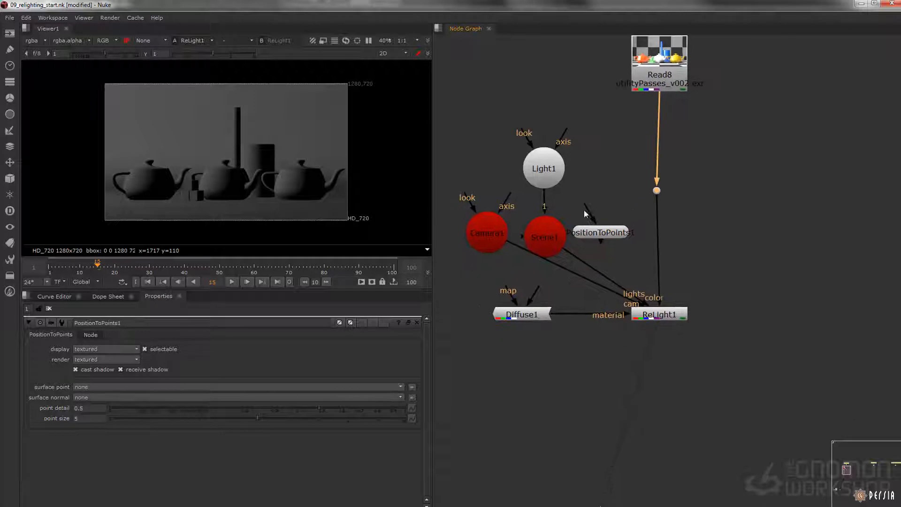
left_click_drag(656, 200, 656, 192)
left_click_drag(605, 237, 609, 236)
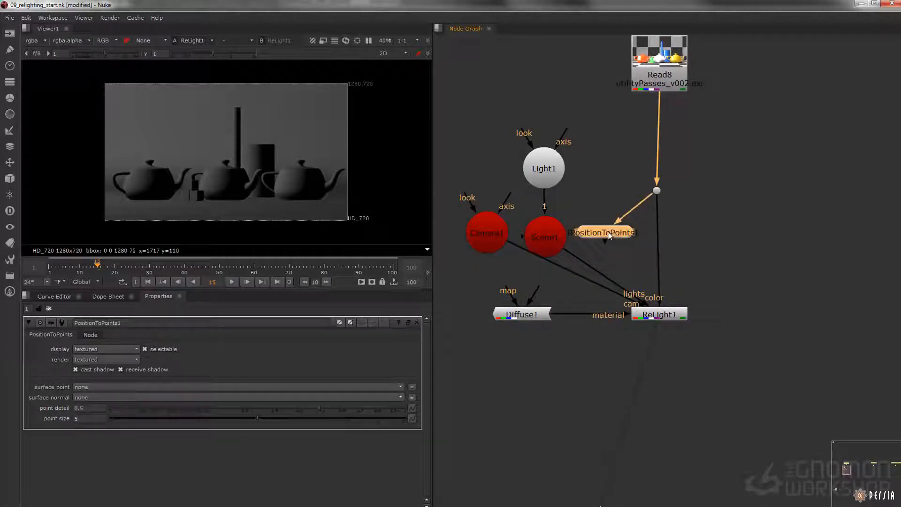
key("1")
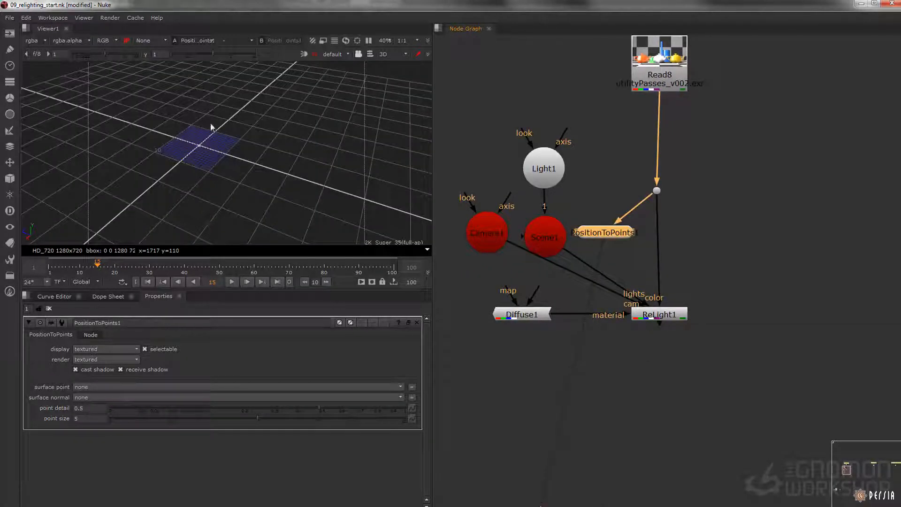
Step: Set PositionToPoints1's surface point to _pointPositionWorld and surface normal to _normalsWorld, and frame the point cloud
left_click(89, 387)
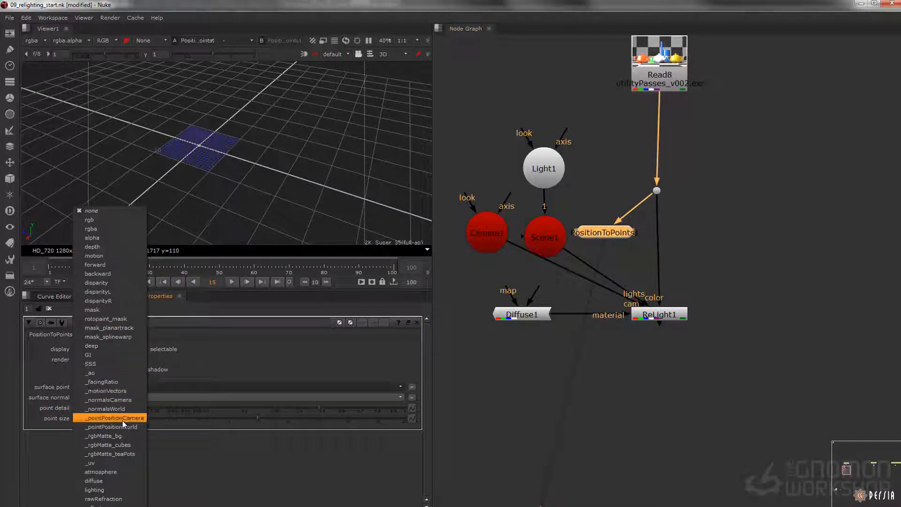
left_click(113, 427)
left_click(101, 397)
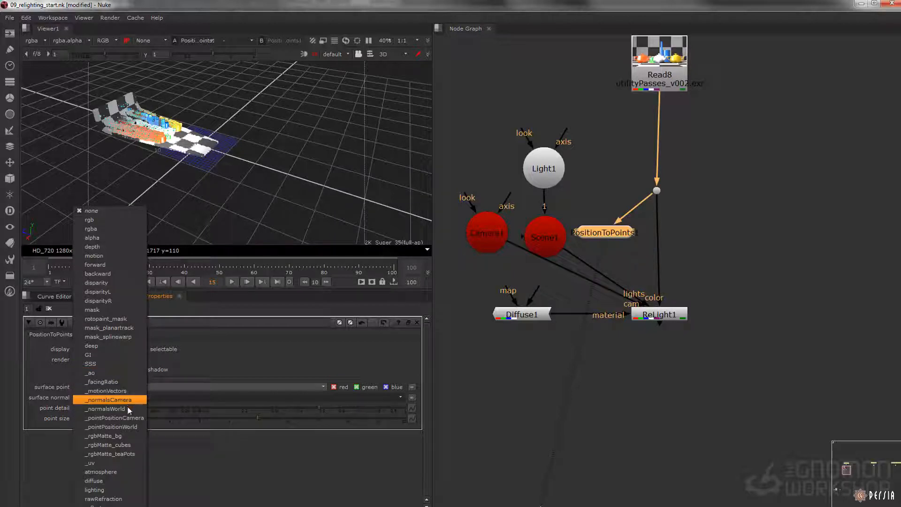
left_click(109, 409)
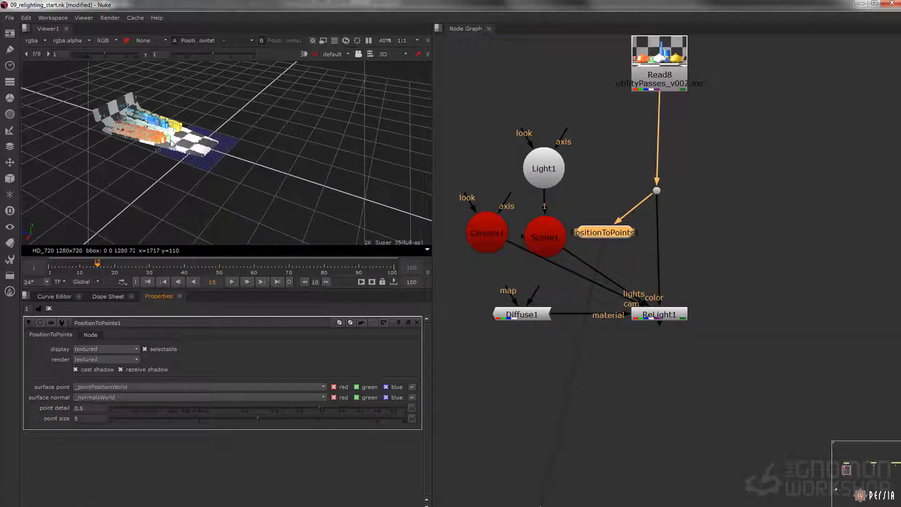
left_click(194, 146)
key("f")
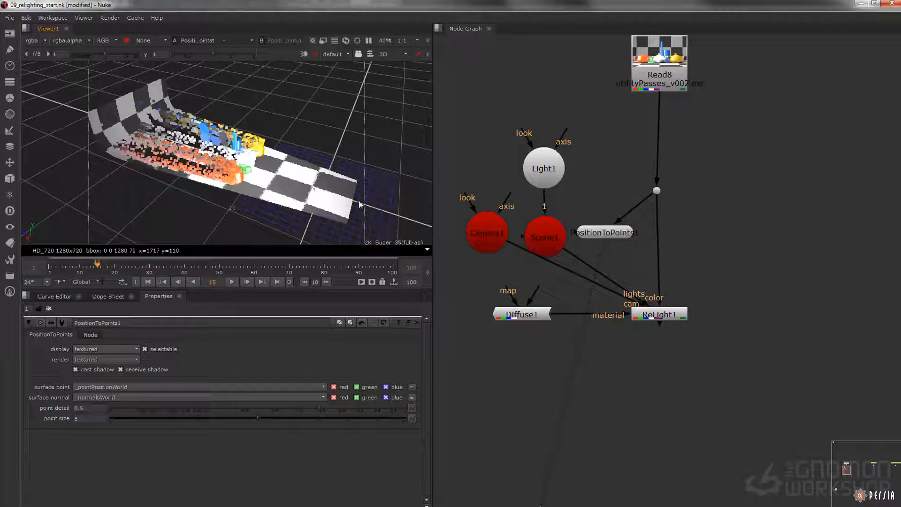
Step: Add a second Scene node and connect it to PositionToPoints1, Scene1 and Camera1
middle_click_drag(531, 278, 605, 278)
key("Tab")
type("scene")
key("Return")
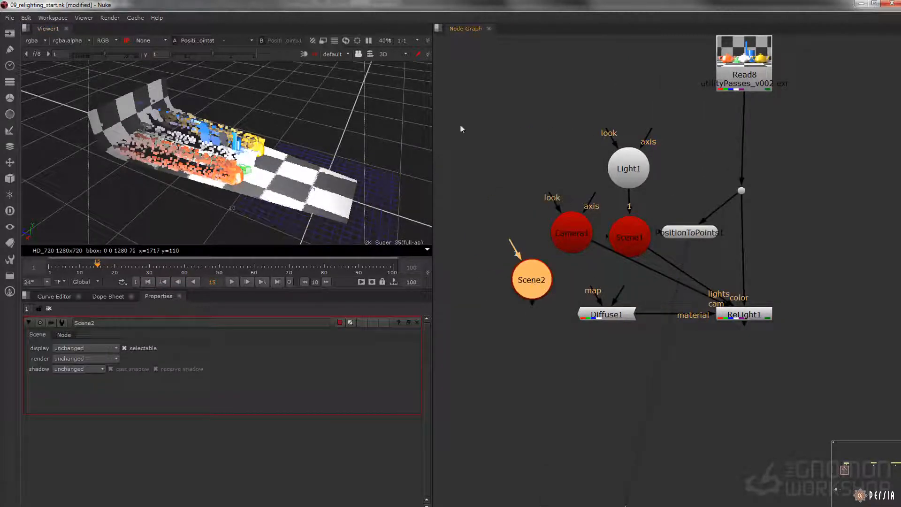
left_click_drag(514, 249, 692, 233)
left_click_drag(504, 278, 629, 237)
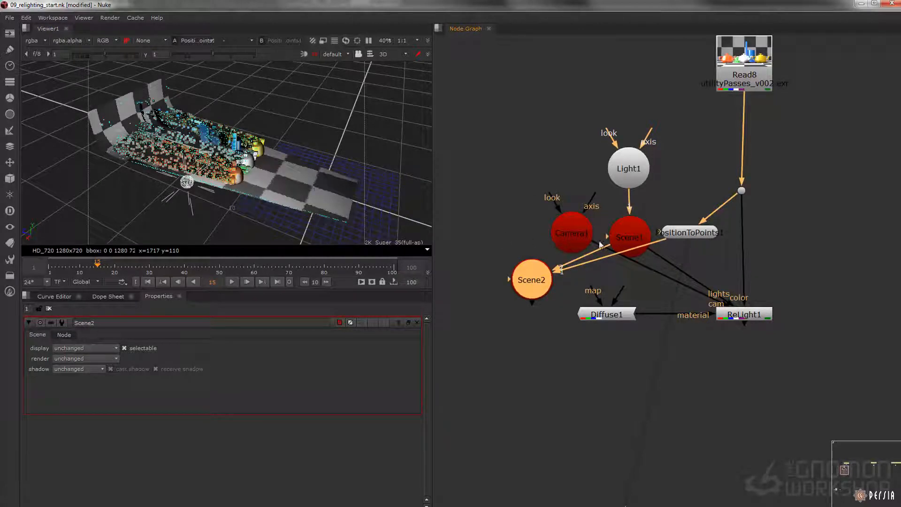
left_click_drag(530, 281, 574, 230)
Step: Reposition Light1 beside the teapots in the point cloud at about x 6.34, y 5.38, z 8.5
scroll(222, 155, "down", 3)
left_click_drag(222, 155, 159, 180, "ctrl")
left_click(188, 147)
left_click_drag(188, 147, 188, 128, "ctrl")
scroll(197, 158, "up", 3)
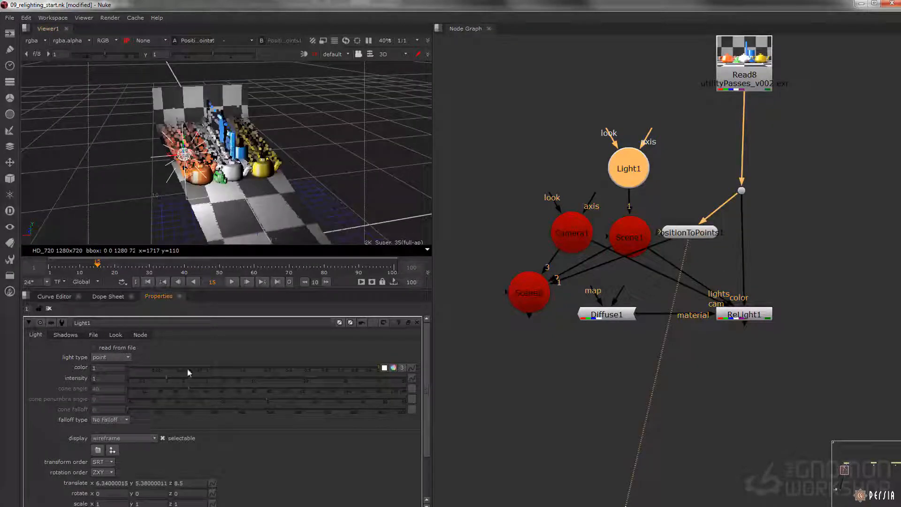
Step: Set Light1's falloff type to Quadratic and move the light to about x 8.42, y 8.68
left_click(124, 420)
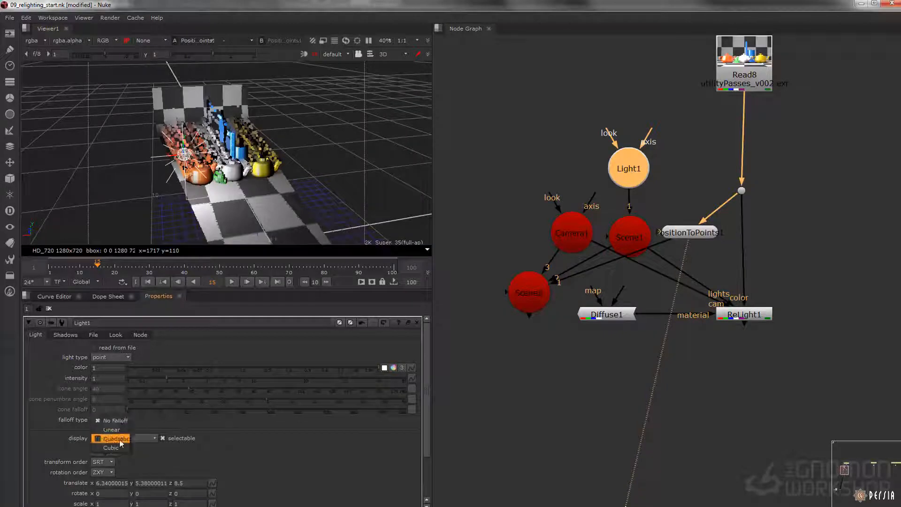
left_click(119, 439)
left_click_drag(182, 160, 163, 157)
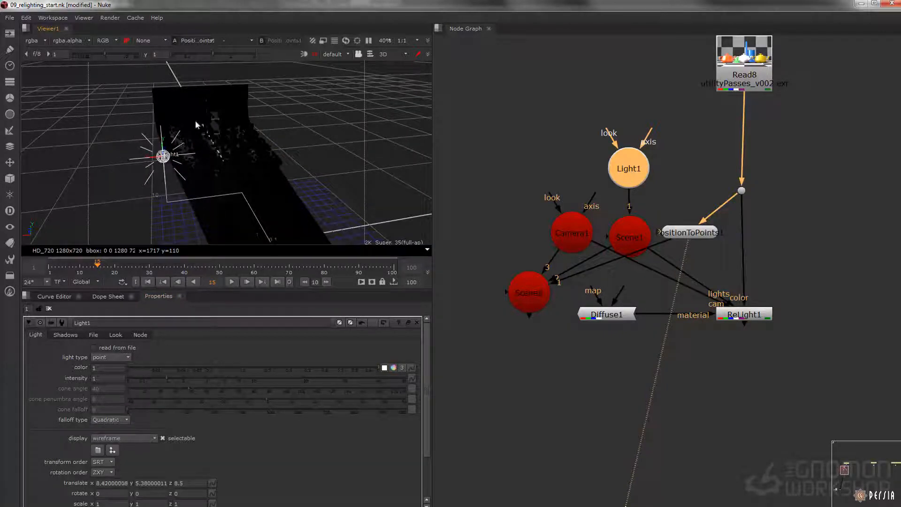
left_click_drag(160, 126, 161, 124)
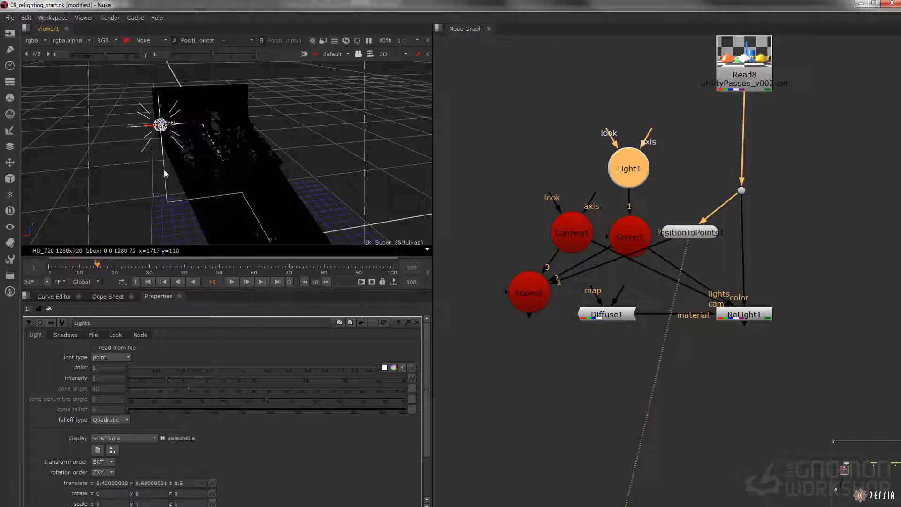
Step: Try several intensity values for Light1, ending with 40, to compensate for the quadratic falloff
left_click_drag(110, 380, 76, 385)
type("4")
key("Return")
left_click_drag(100, 379, 18, 377)
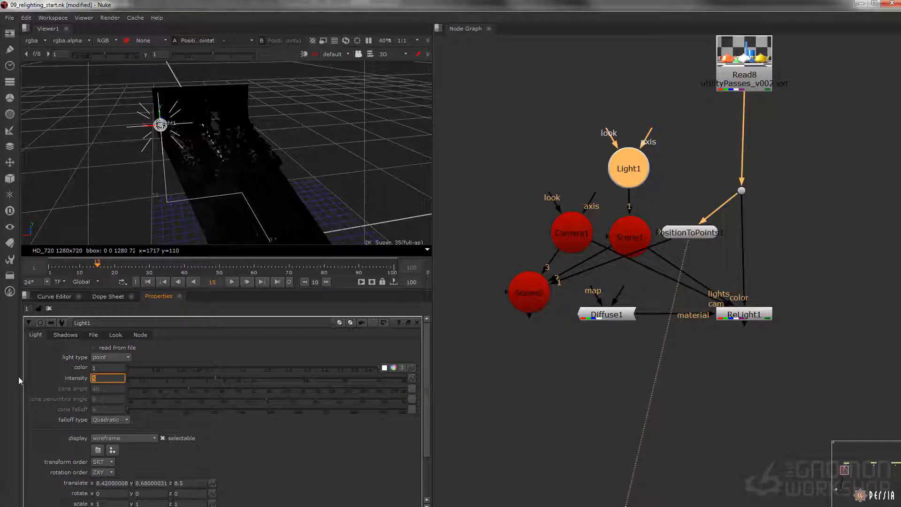
type("740")
key("Return")
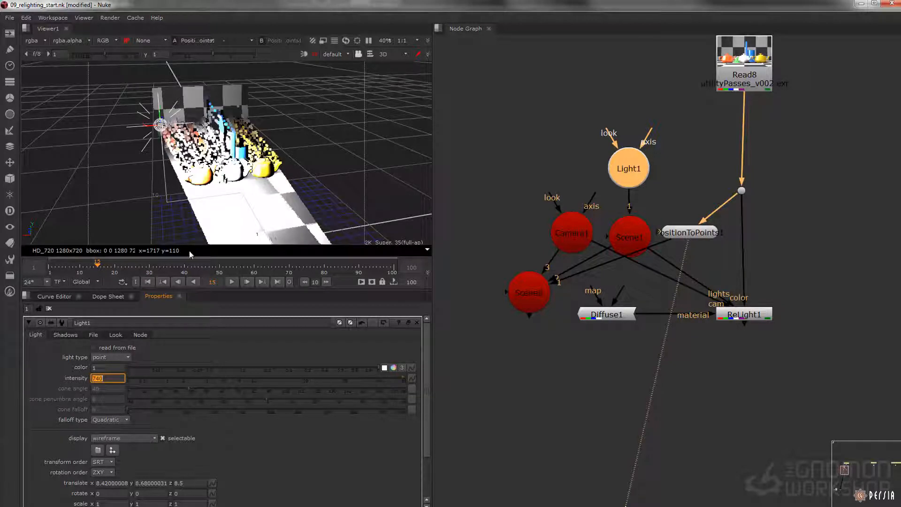
type("40")
key("Return")
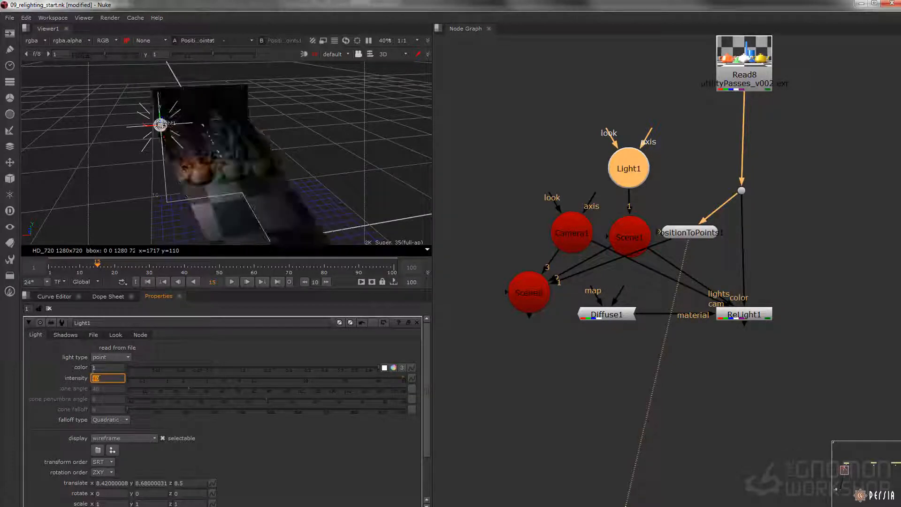
Step: Set Light1's intensity to 100 and move the light outward to about x 11.95
type("100")
key("Return")
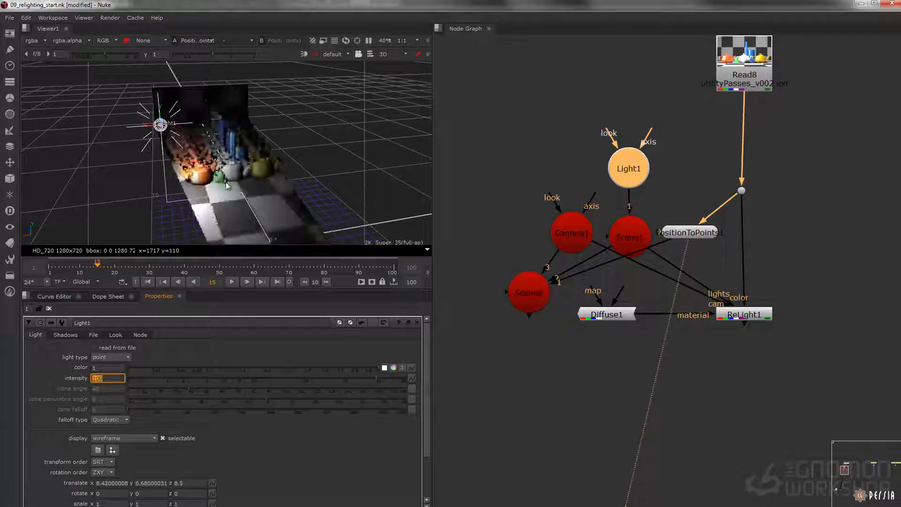
left_click_drag(159, 130, 125, 146)
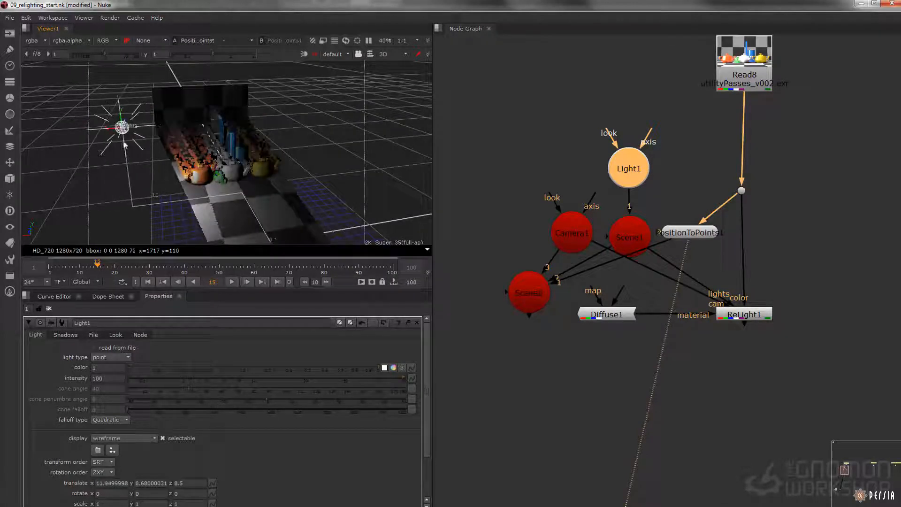
Step: View the ReLight1 node's output as a 2D image
left_click(728, 317)
key("1")
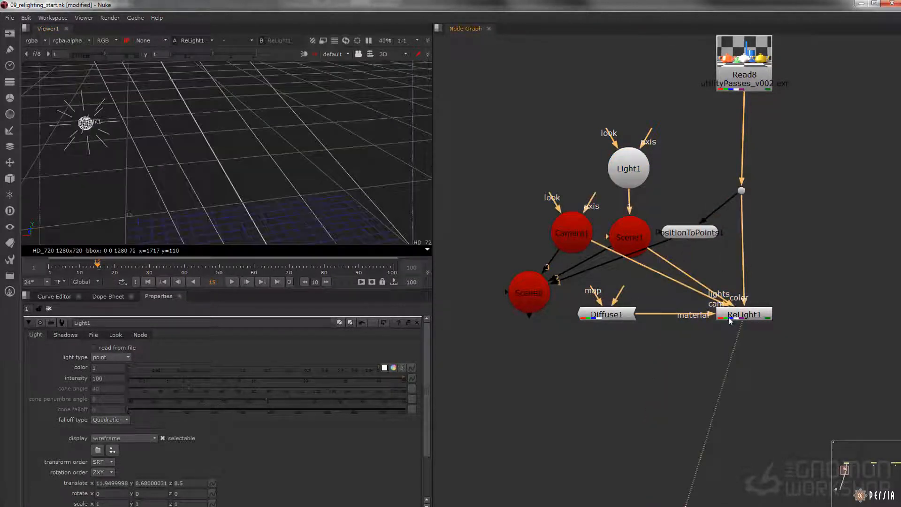
key("Tab")
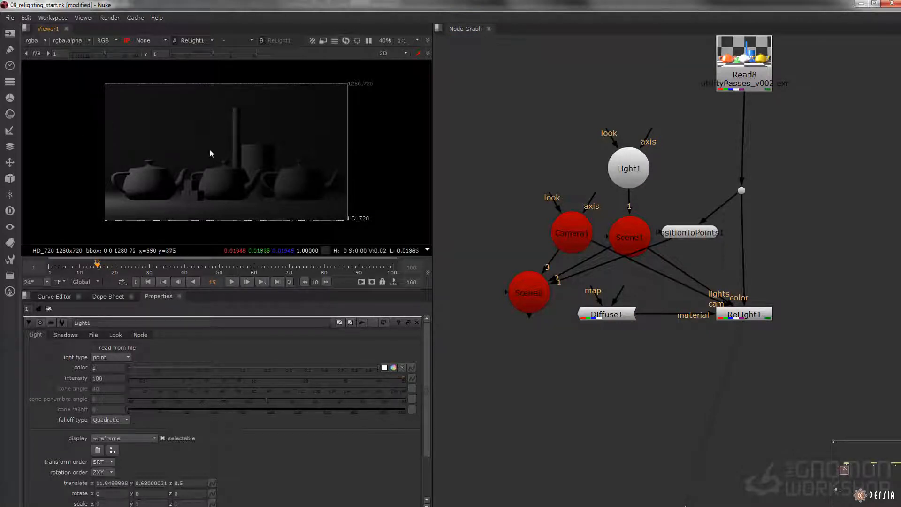
Step: Tidy the node graph by lowering Diffuse1 and ReLight1, aligning the dot under Read8, and placing Camera1 above Scene2
middle_click_drag(711, 360, 701, 307)
left_click_drag(801, 310, 519, 229)
left_click_drag(723, 264, 720, 348)
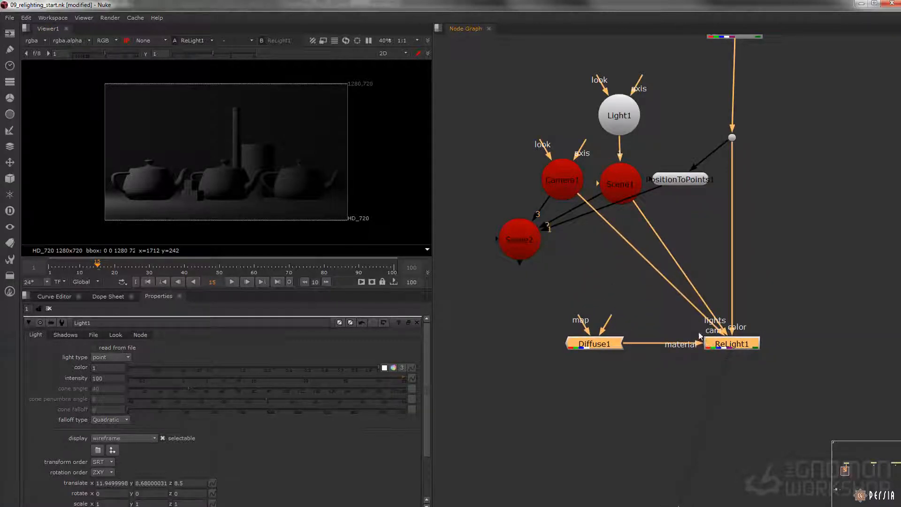
middle_click_drag(599, 276, 562, 339)
left_click(708, 82)
middle_click_drag(661, 145, 734, 145)
left_click_drag(587, 255, 545, 240)
middle_click_drag(698, 272, 640, 238)
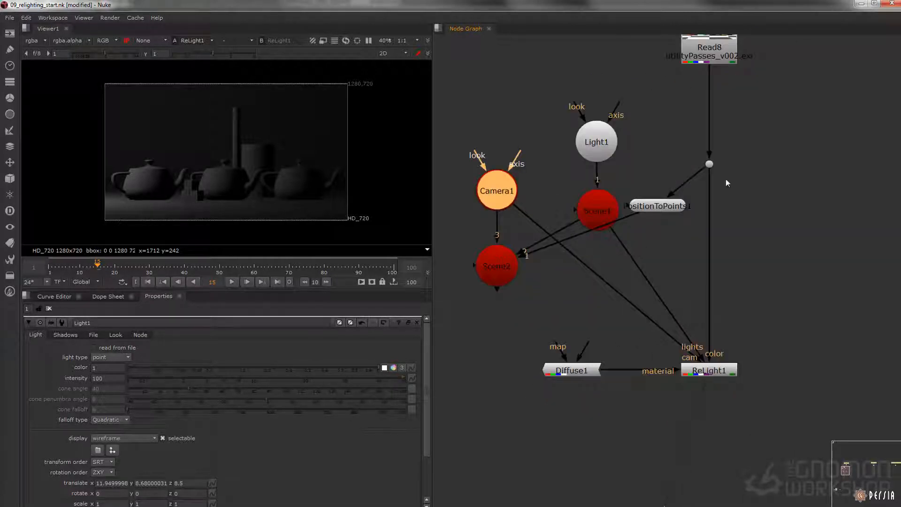
Step: Set the Diffuse1 material's white value to 1
double_click(574, 372)
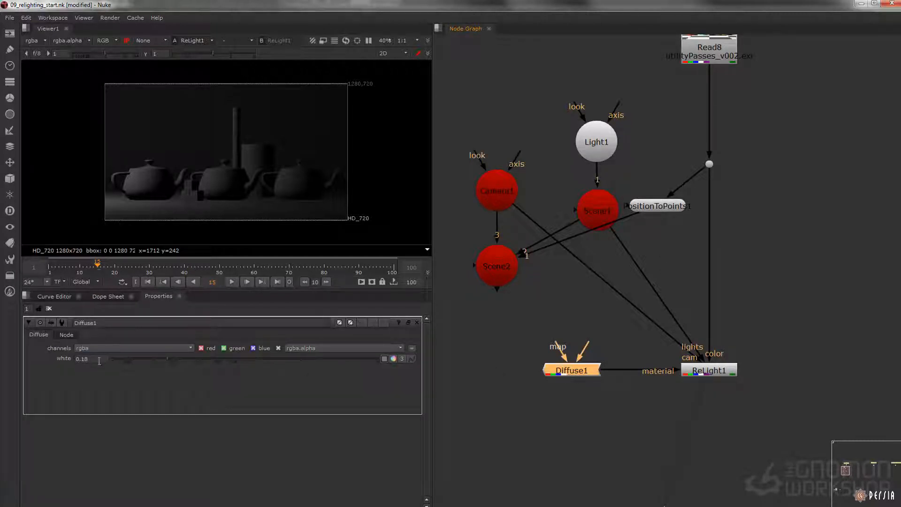
double_click(86, 359)
type("1")
key("Return")
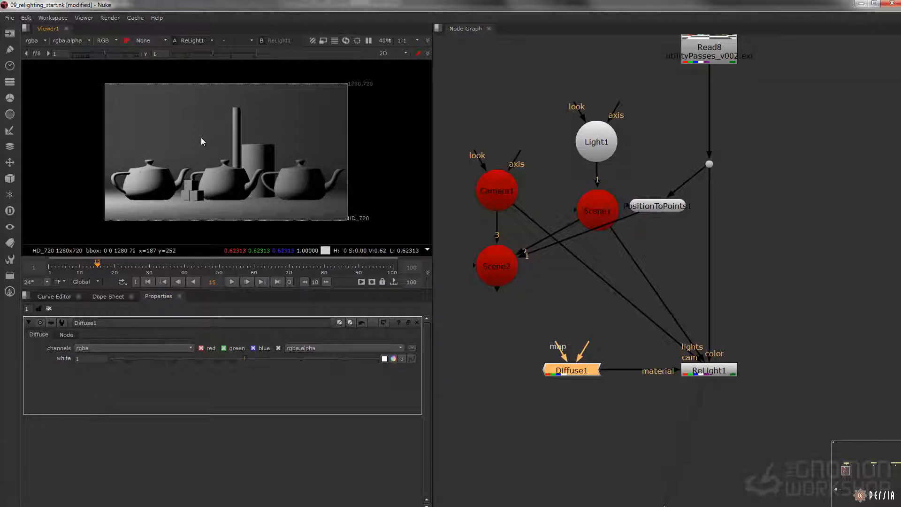
Step: Examine the shading on the relit teapots up close and check the light's placement in the 3D view
scroll(219, 185, "up", 4)
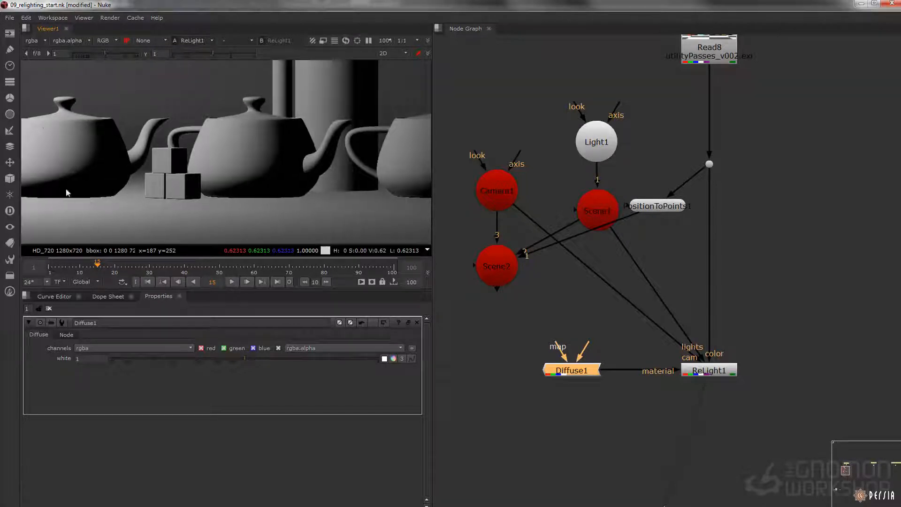
middle_click_drag(247, 168, 367, 129)
middle_click_drag(332, 166, 155, 155)
mouse_move(359, 148)
middle_mouse_down()
mouse_move(223, 148)
mouse_move(258, 182)
middle_mouse_up()
scroll(235, 179, "down", 3)
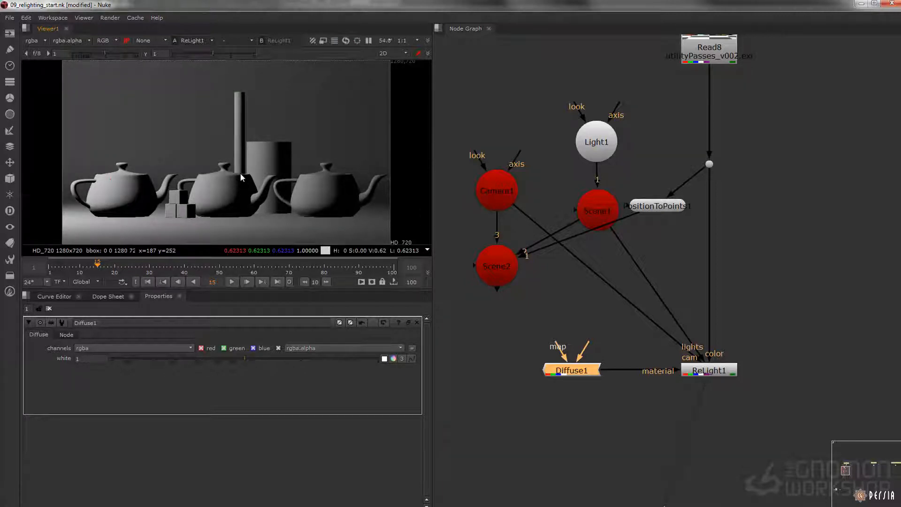
key("Tab")
left_click_drag(285, 161, 207, 155, "ctrl")
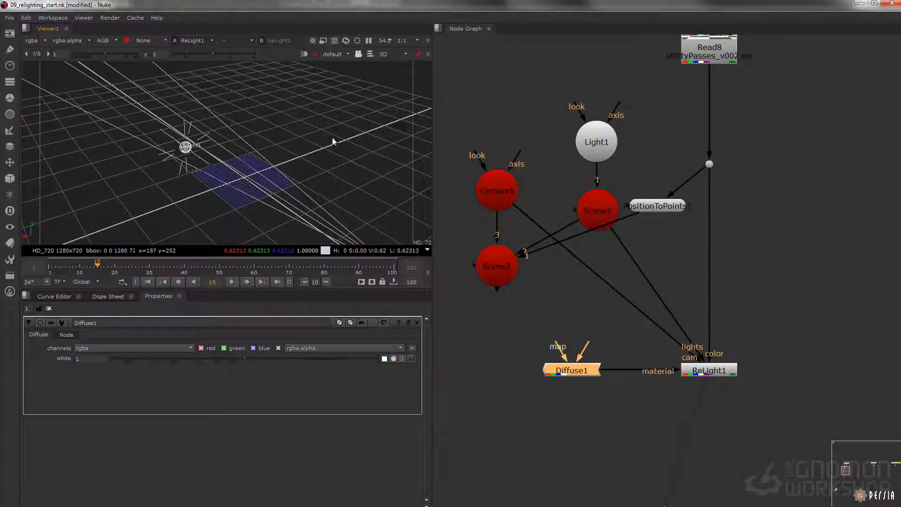
key("Tab")
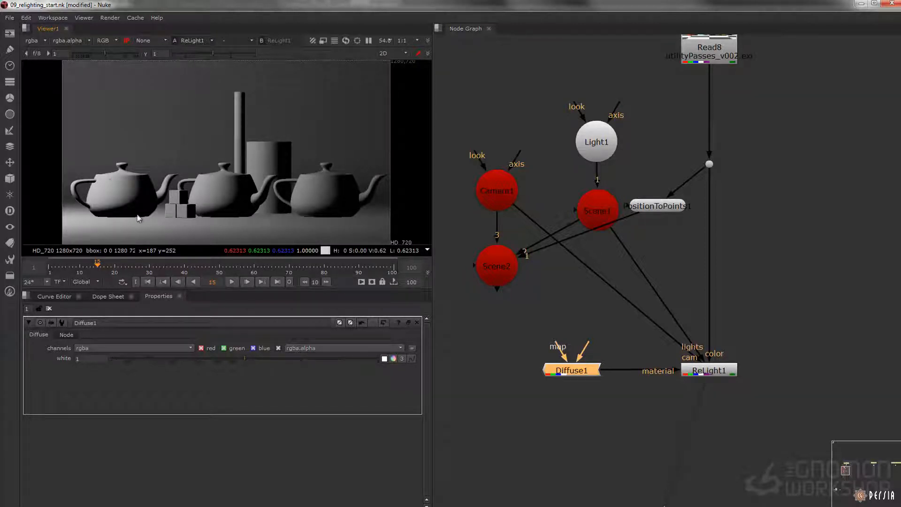
Step: Add a Shuffle node below ReLight1 that takes the _ao layer as its input
middle_click_drag(690, 420, 614, 282)
left_click(614, 281)
key("Tab")
type("shufl")
key("Down")
key("Return")
left_click_drag(625, 283, 565, 373)
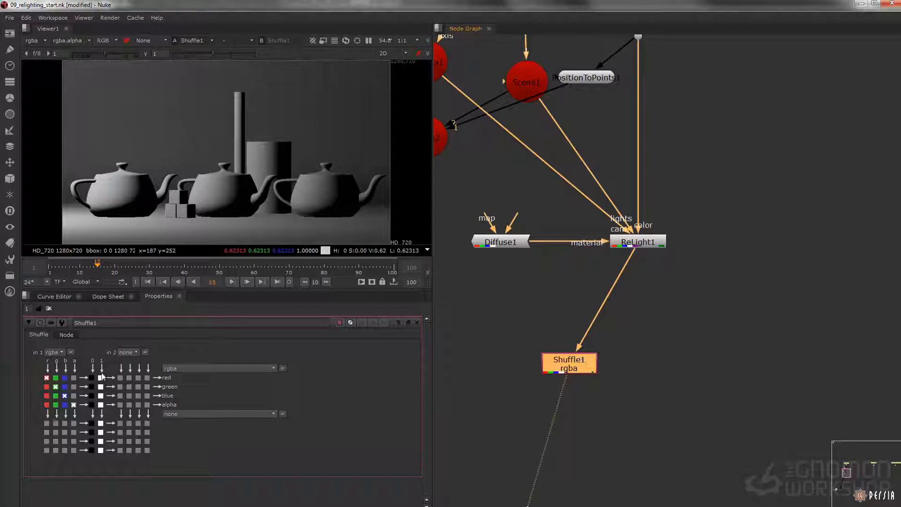
left_click(55, 352)
left_click(63, 363)
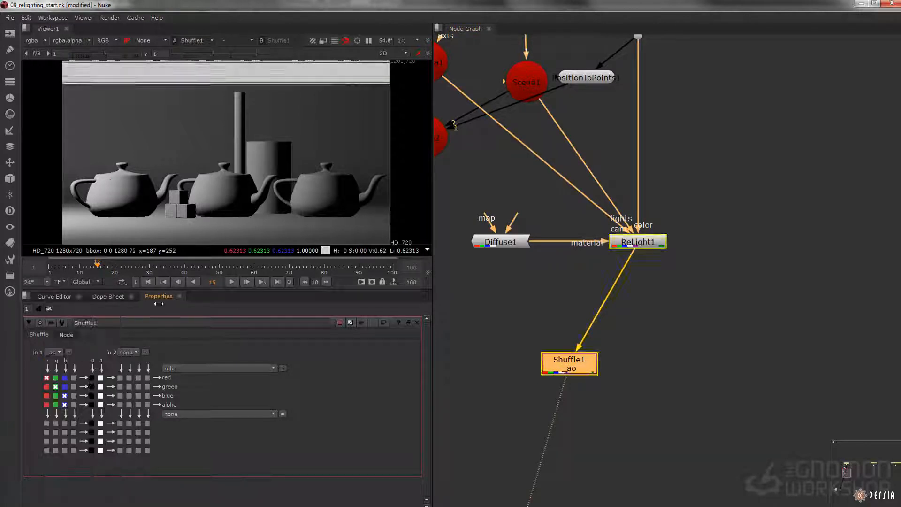
left_click_drag(578, 355, 567, 329)
left_click(616, 372)
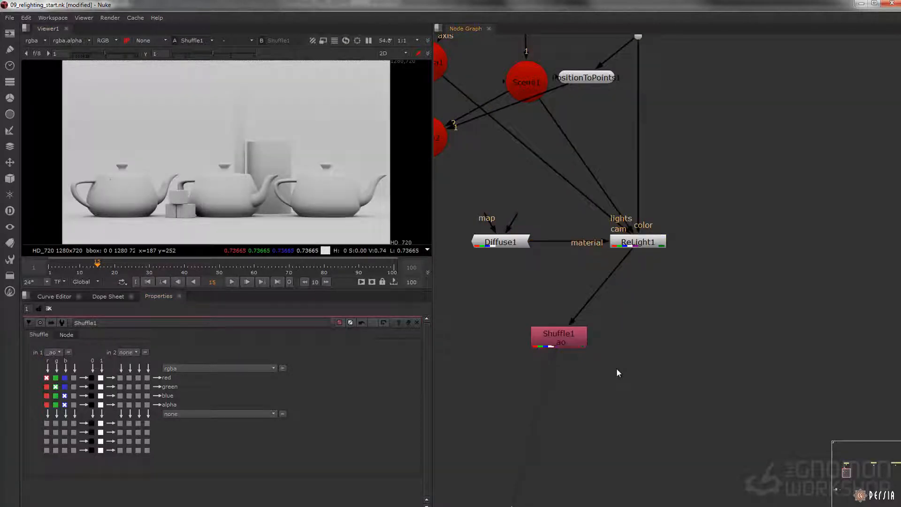
Step: Merge Shuffle1's ambient occlusion with ReLight1 using the multiply operation and view the merged output
key("m")
left_click_drag(619, 370, 649, 245)
left_click_drag(622, 350, 559, 337)
left_click_drag(636, 379, 635, 407)
key("1")
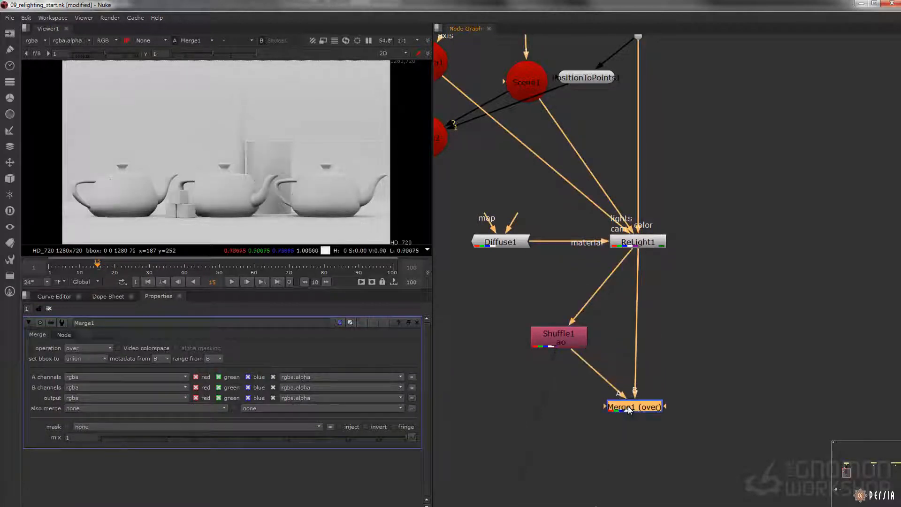
left_click(87, 348)
left_click(87, 336)
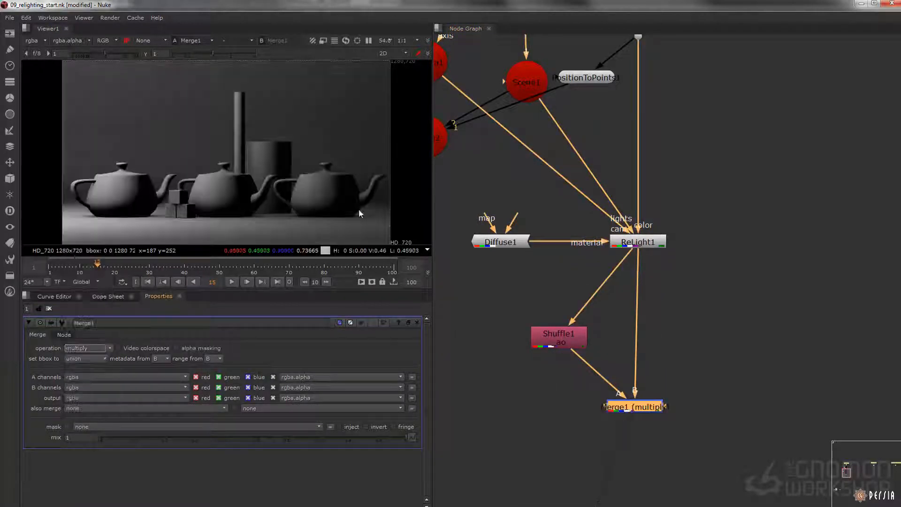
Step: Compare the image with Merge1 disabled and enabled, and inspect the unlit side of the middle teapot up close
left_click_drag(698, 370, 595, 426)
key("d")
key("d")
key("d")
key("d")
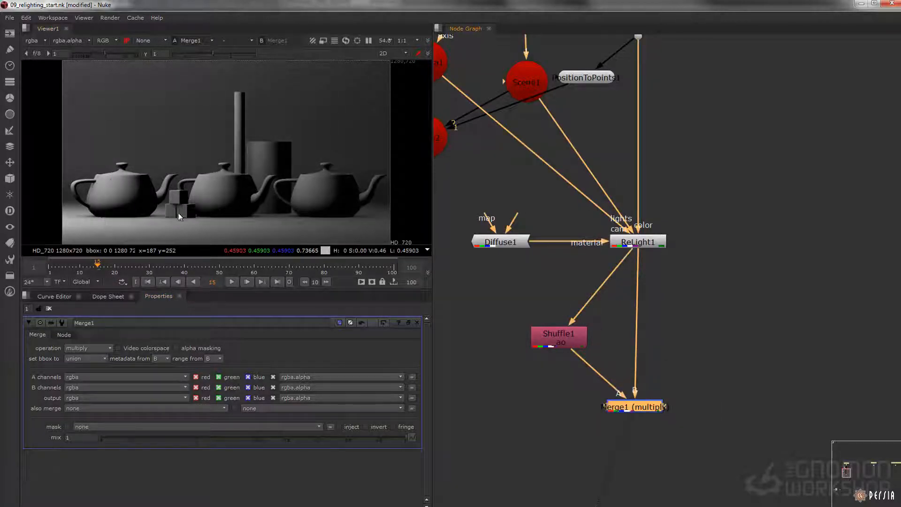
middle_click_drag(670, 365, 662, 298)
left_click_drag(641, 340, 644, 340)
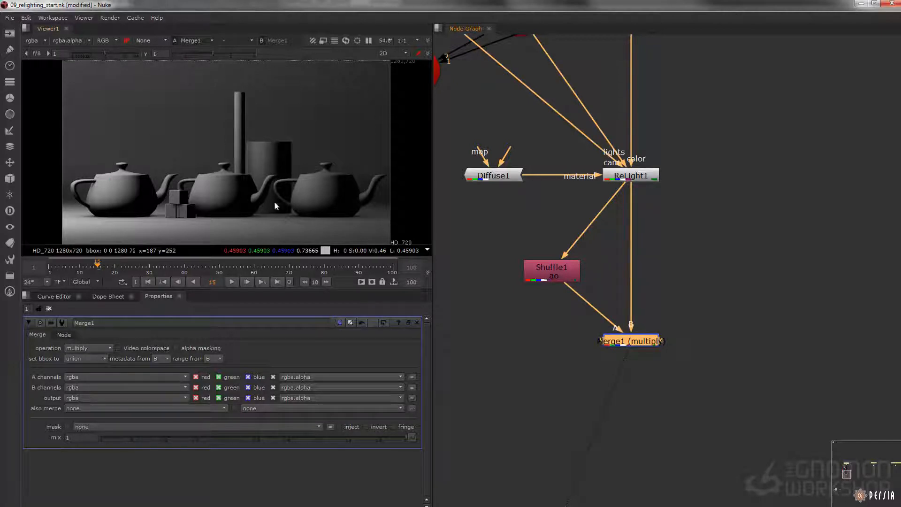
scroll(290, 206, "up", 4)
middle_click_drag(288, 196, 229, 158)
scroll(197, 155, "up", 2)
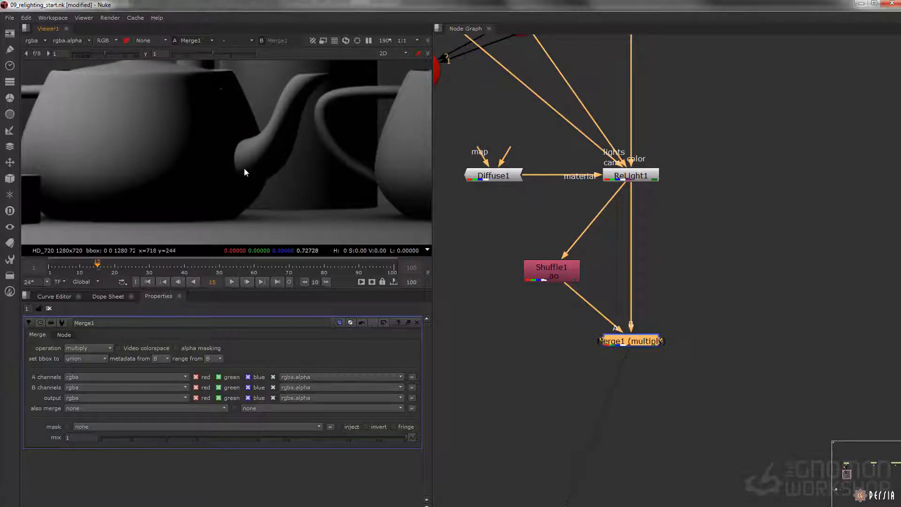
key("f")
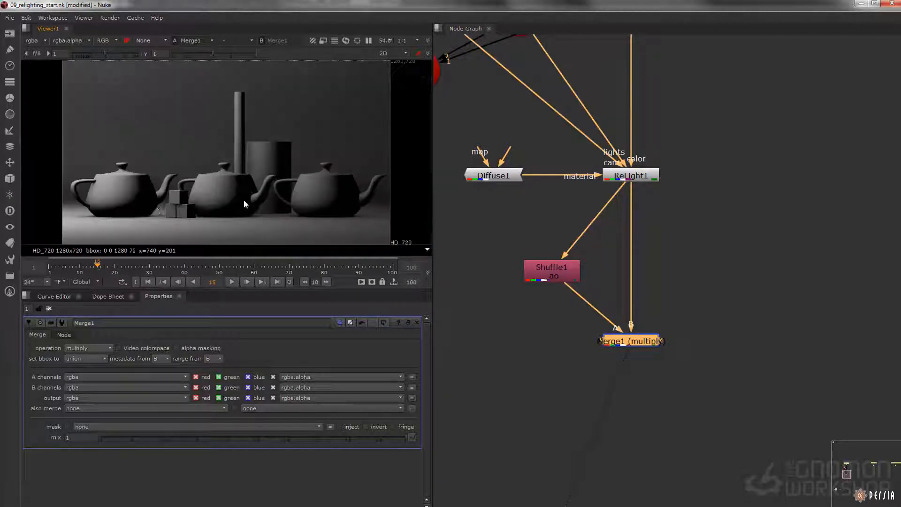
Step: Add a second Merge below Merge1 with Shuffle1 as its A input, and set its operation to plus
left_click(562, 281)
key("1")
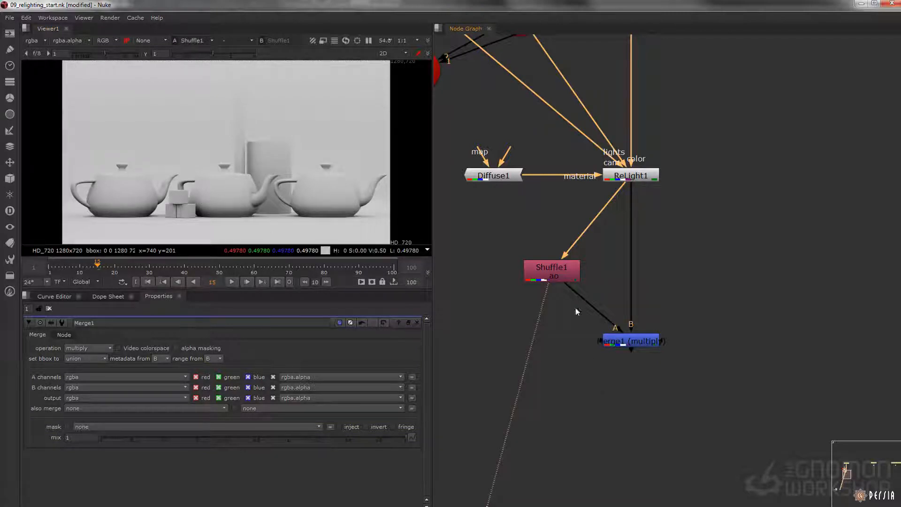
middle_click_drag(579, 361, 580, 309)
key("m")
left_click_drag(579, 308, 518, 199)
left_click_drag(601, 344, 607, 351)
key("1")
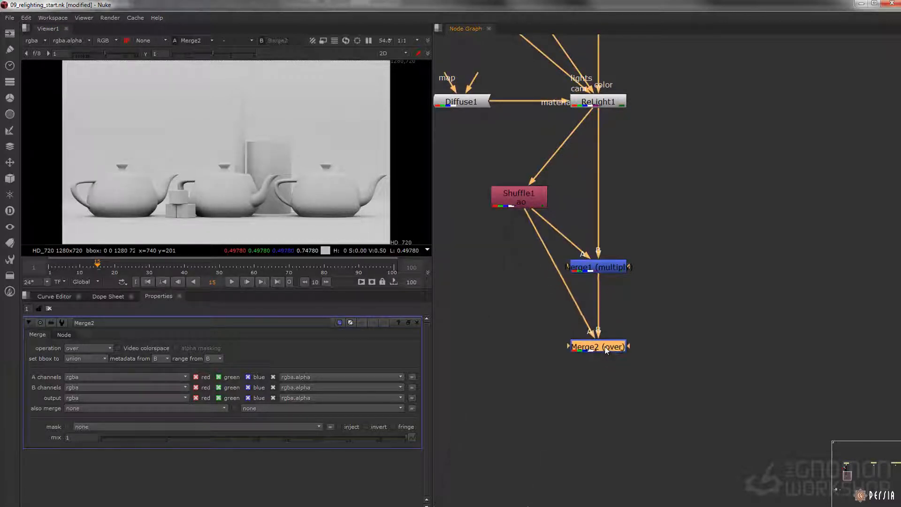
left_click(108, 348)
left_click(90, 366)
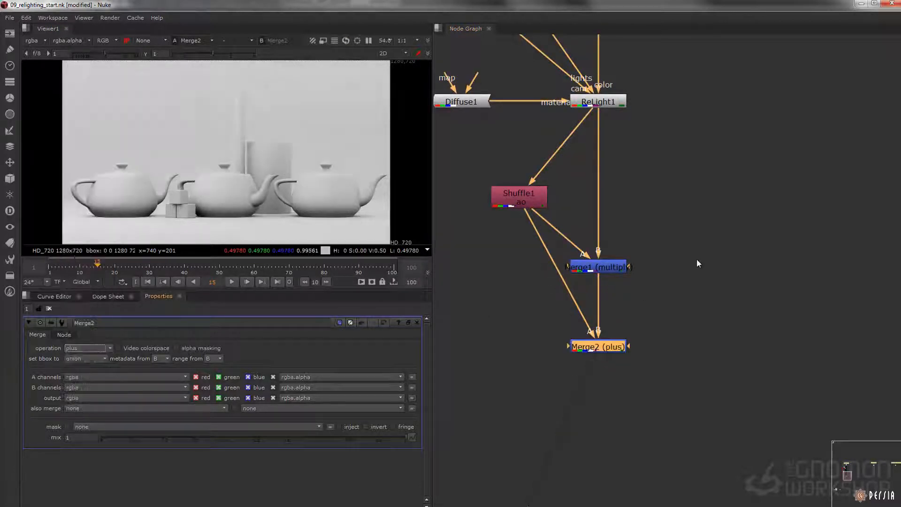
Step: Compare the outputs of Merge1, Shuffle1 and Merge2 in the viewer
left_click(602, 268)
key("1")
left_click(529, 206)
key("1")
left_click_drag(702, 320, 509, 376)
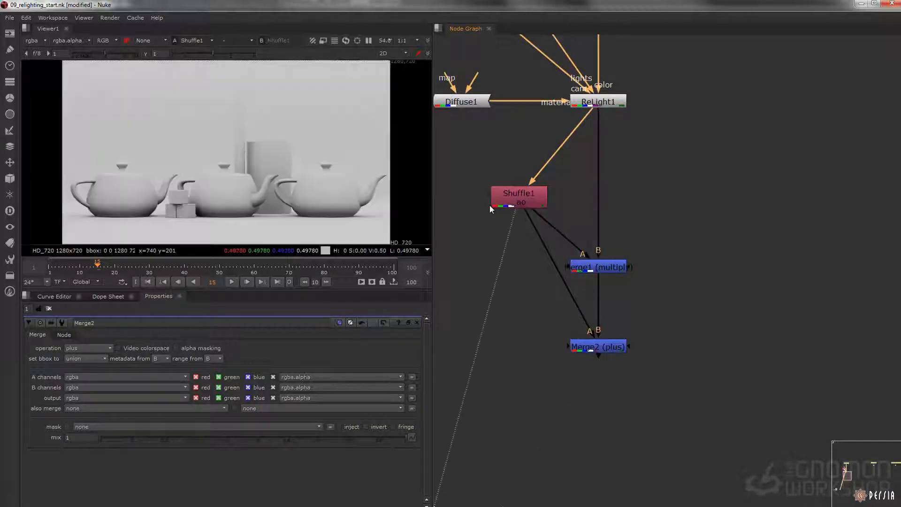
key("1")
left_click(536, 270)
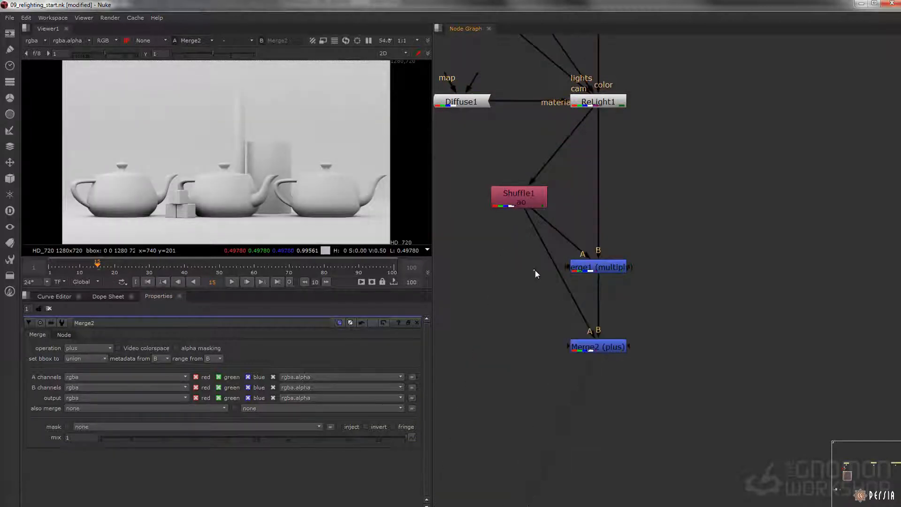
Step: Insert a Grade node between Shuffle1 and Merge2 and lower its multiply to about 0.068
scroll(533, 300, "up", 3)
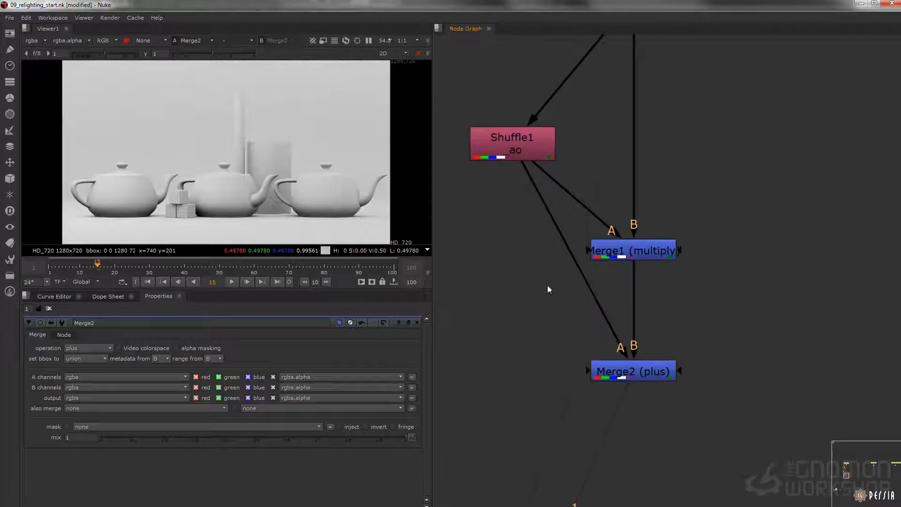
key("g")
left_click_drag(576, 276, 491, 282)
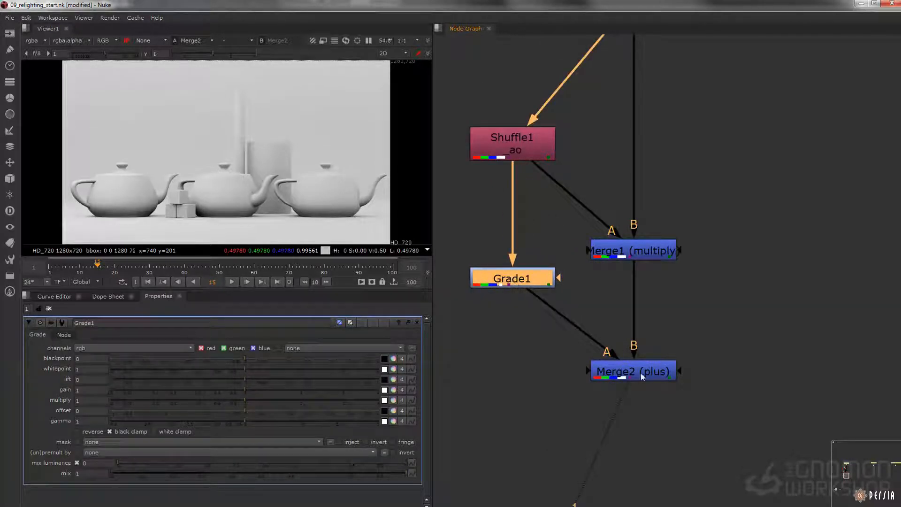
key("1")
left_click_drag(252, 401, 145, 397)
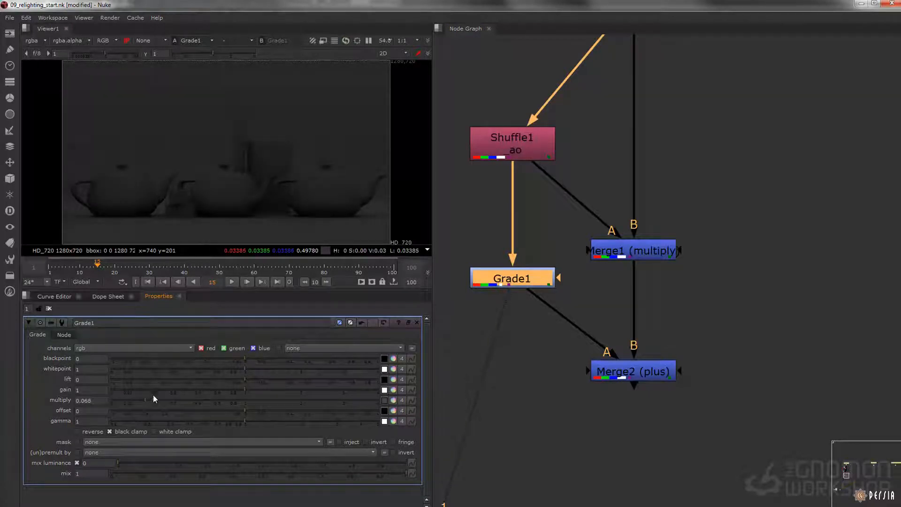
Step: View Merge2's output and raise Grade1's multiply to about 0.145 to fill the teapots' dark areas
left_click(670, 374)
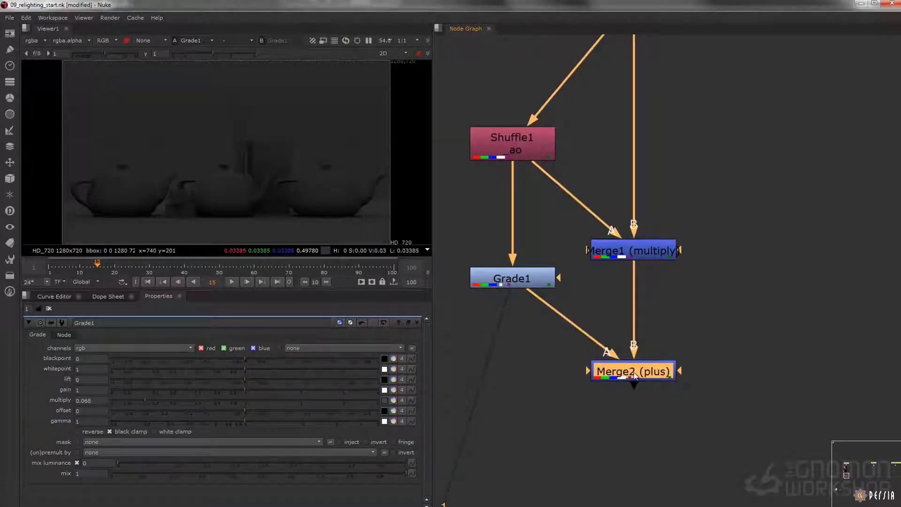
key("1")
scroll(256, 193, "up", 5)
scroll(254, 155, "up", 1)
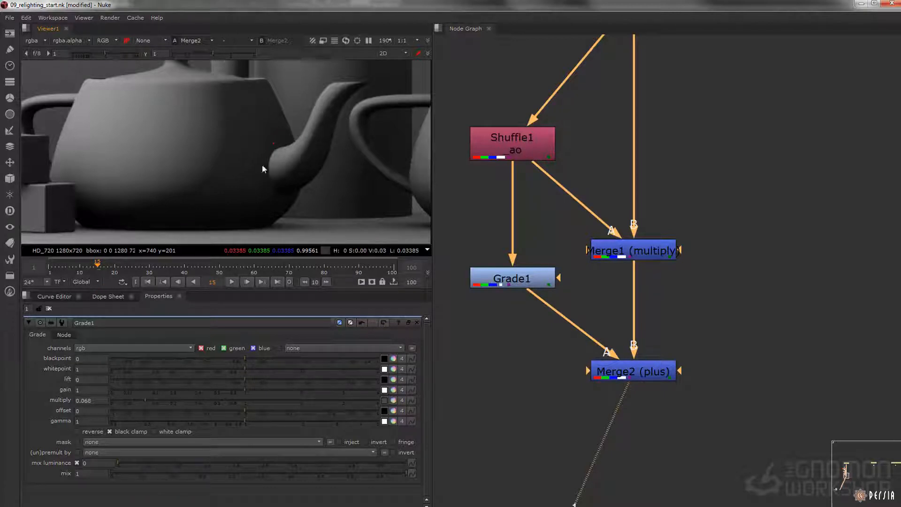
left_click(512, 278)
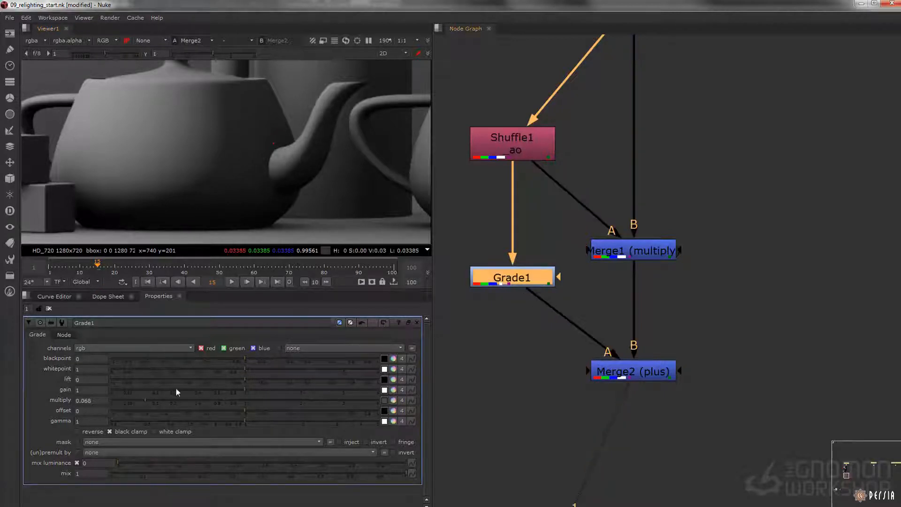
left_click_drag(135, 401, 166, 400)
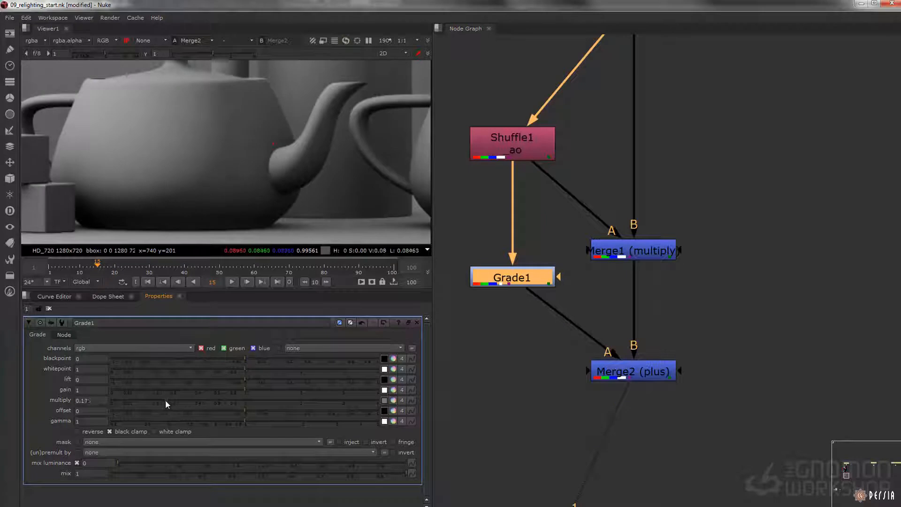
key("f")
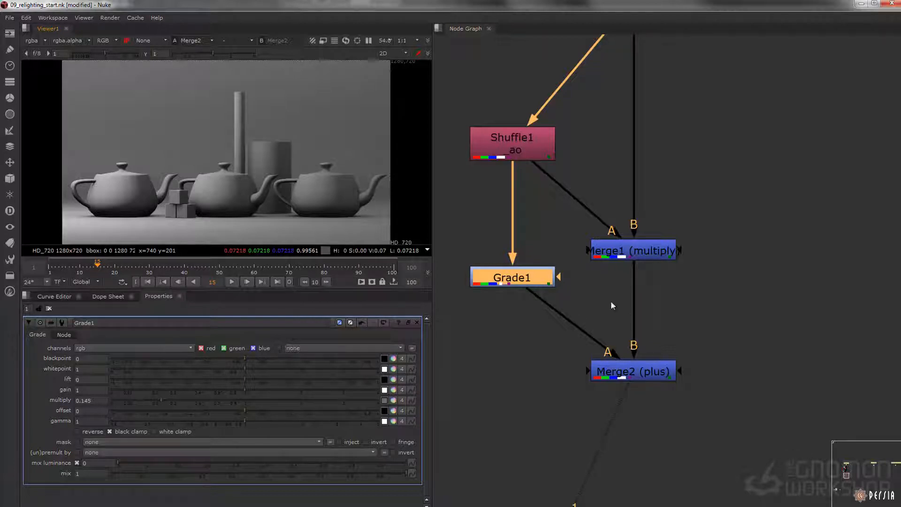
scroll(611, 300, "down", 6)
left_click_drag(662, 142, 599, 99)
left_click(9, 18)
left_click(37, 99)
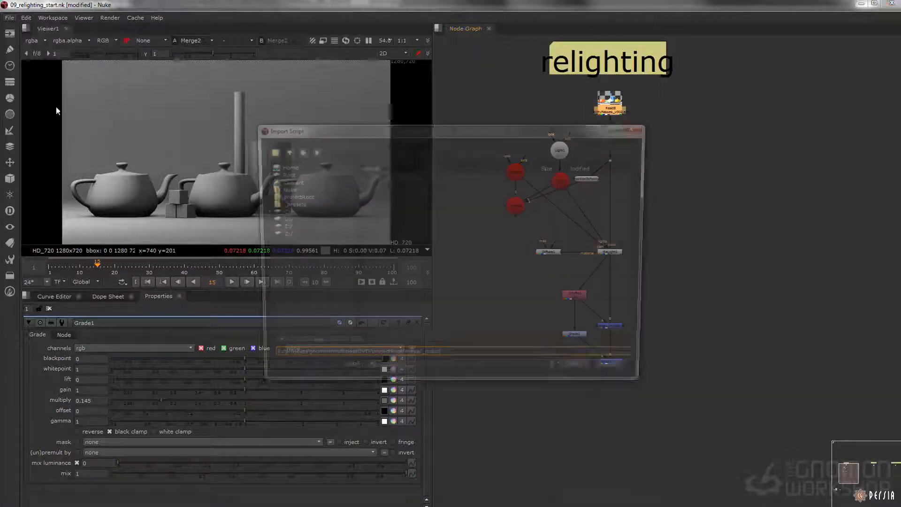
left_click(313, 204)
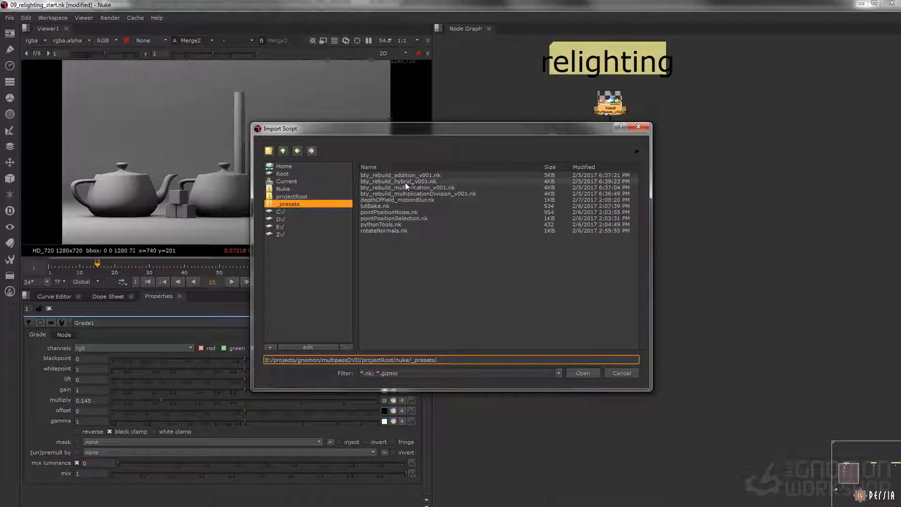
left_click(629, 374)
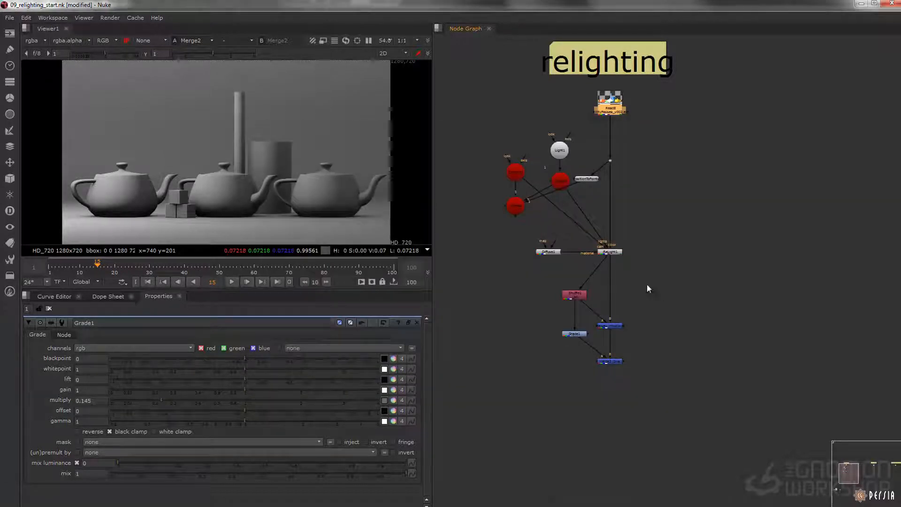
Step: Branch a new Dot off the dot under Read8, placing it to the side of ReLight1
middle_click_drag(673, 239, 635, 238)
scroll(633, 266, "up", 2)
left_click(633, 266)
key(".")
left_click_drag(632, 261, 556, 132)
key("1")
Step: Add a third Merge below Merge2 that combines Merge2's output with the branch from the new Dot
left_click(607, 315)
scroll(603, 376, "up", 1)
middle_click_drag(599, 408, 595, 308)
key("m")
left_click_drag(587, 319, 539, 362)
left_click_drag(545, 295, 545, 292)
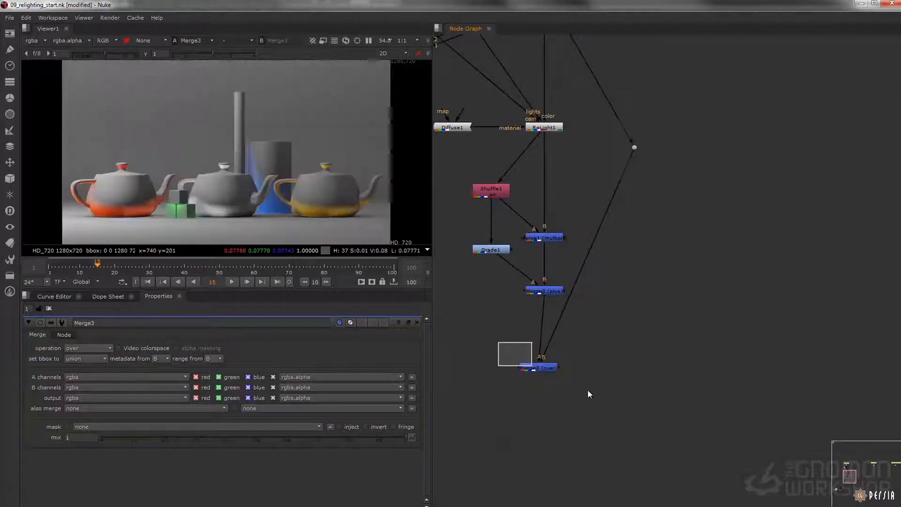
Step: Set Merge3's operation to multiply and lower its mix to about 0.776
left_click(94, 349)
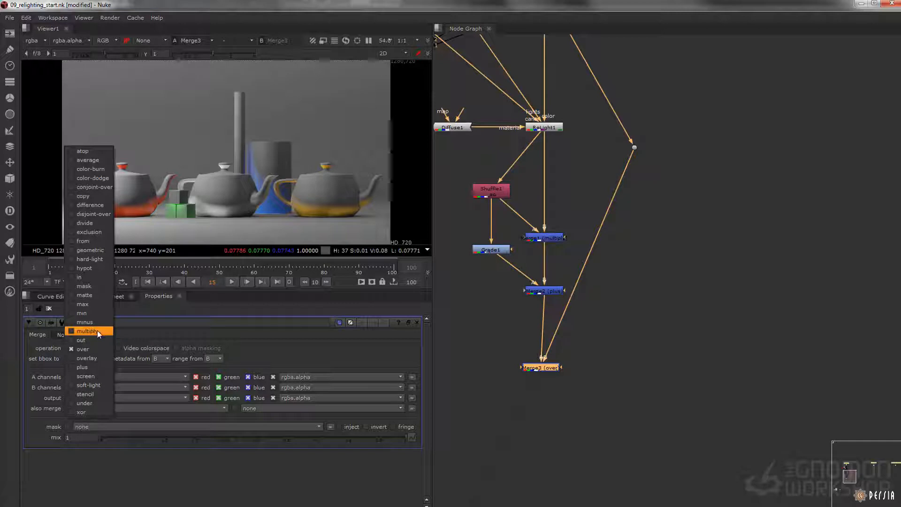
left_click(97, 330)
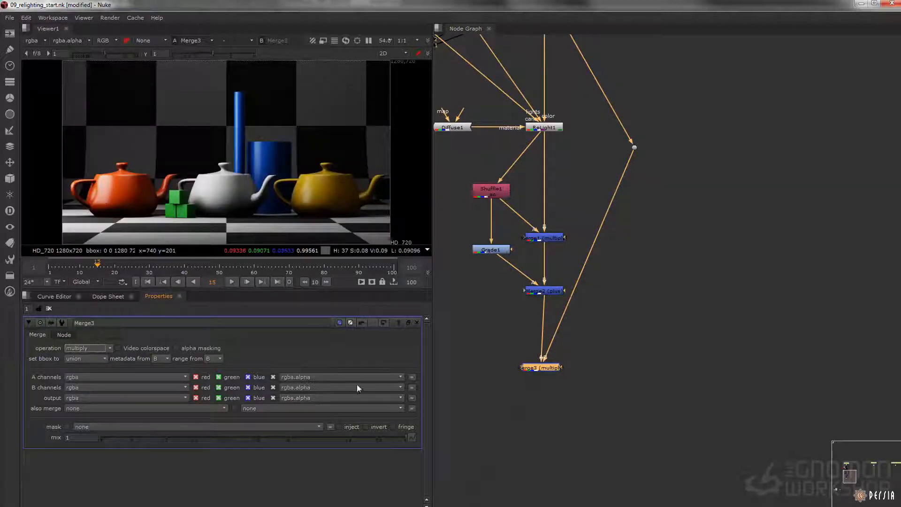
left_click_drag(375, 437, 338, 383)
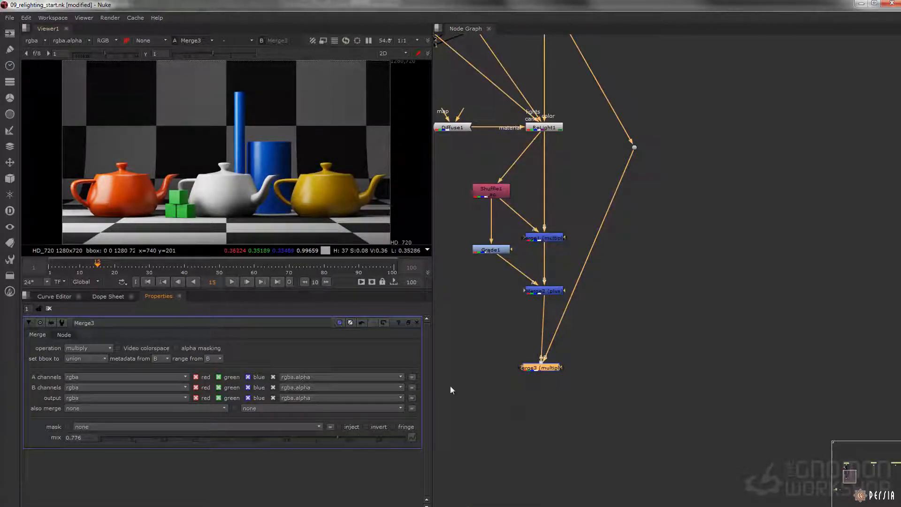
Step: Raise Merge3's mix to about 0.822
left_click_drag(340, 435, 342, 391)
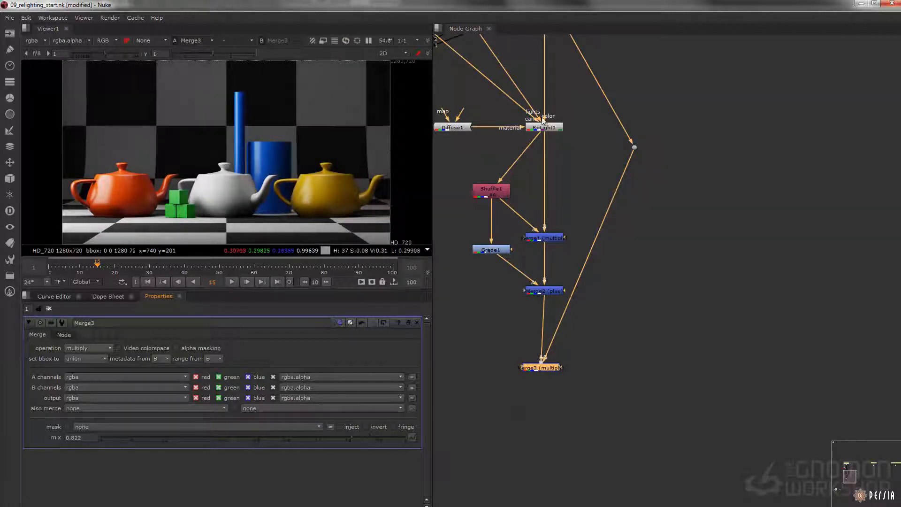
Step: Add a Shuffle node beside the Dot that feeds Merge3, connect it to that Dot and view its output
middle_click_drag(508, 91, 618, 278)
scroll(617, 276, "down", 3)
left_click_drag(489, 165, 675, 312)
middle_click_drag(682, 334, 601, 238)
scroll(602, 228, "up", 3)
left_click(603, 234)
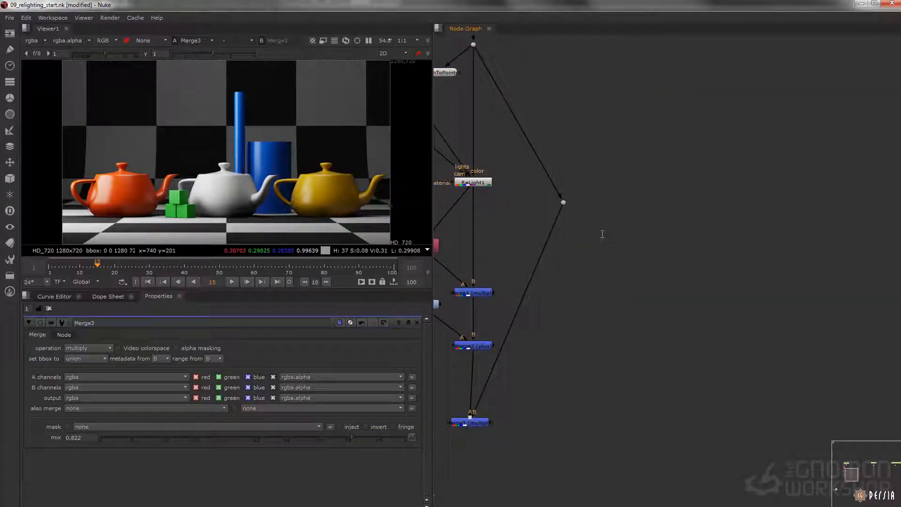
key("Tab")
type("shufl")
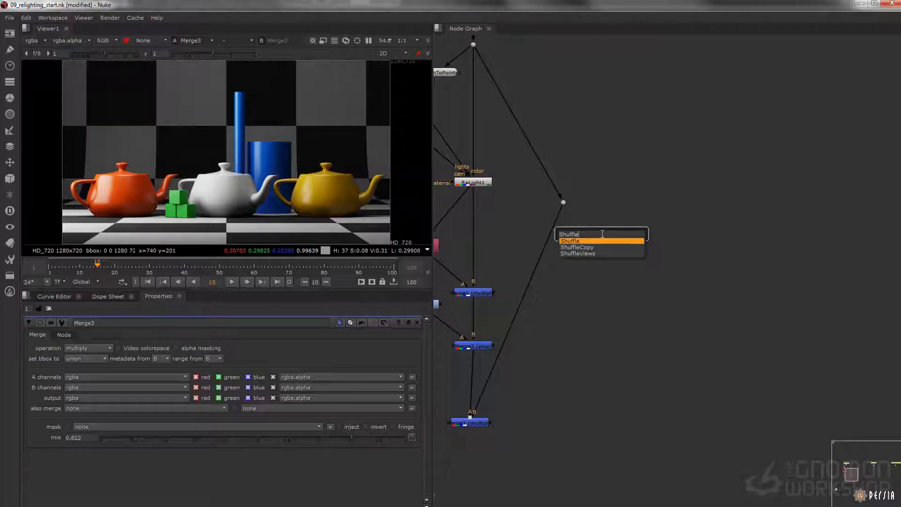
key("Return")
left_click_drag(594, 220, 564, 203)
key("1")
Step: Set Shuffle2's input to _normalsCamera and route its red channel into the red, green, blue and alpha outputs
left_click(59, 352)
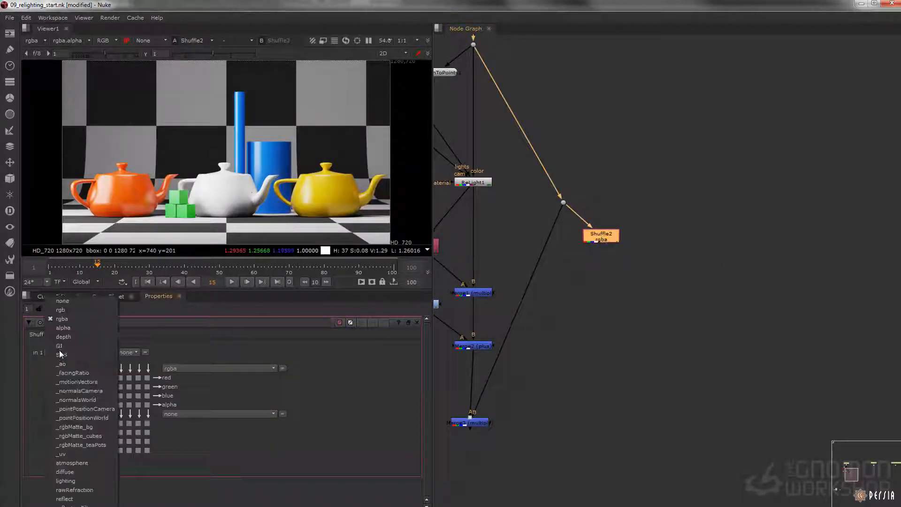
left_click(66, 398)
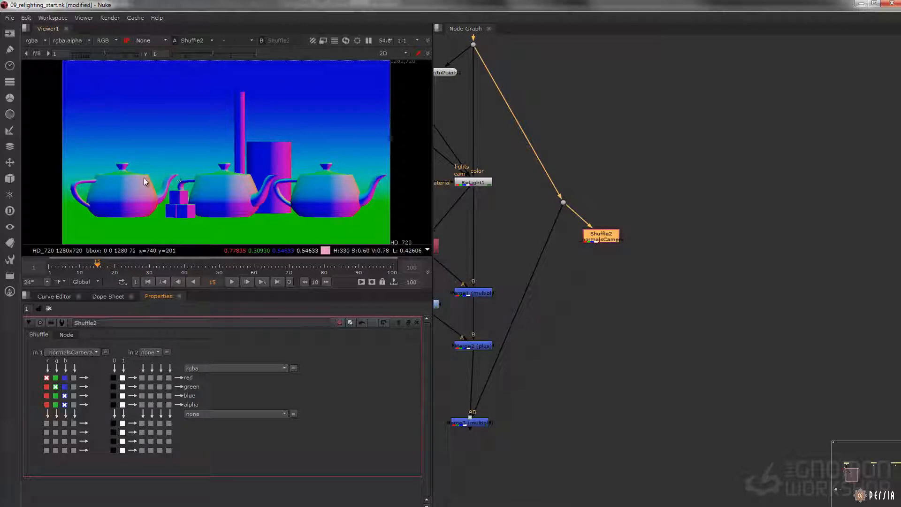
middle_click_drag(475, 184, 564, 222)
left_click(555, 214)
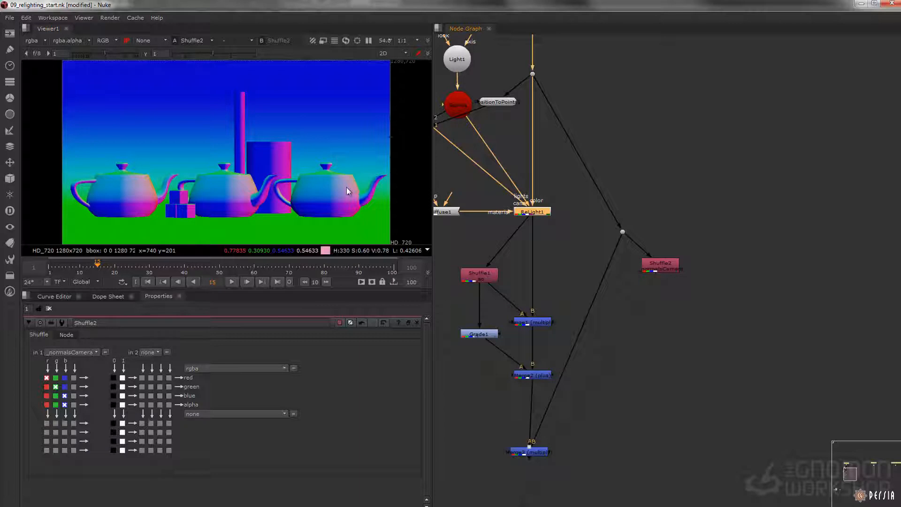
left_click(664, 262)
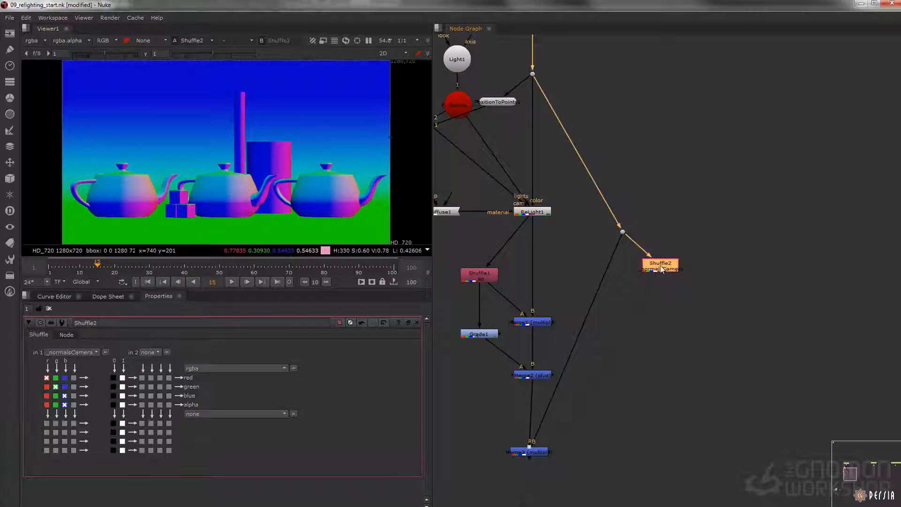
left_click(46, 387)
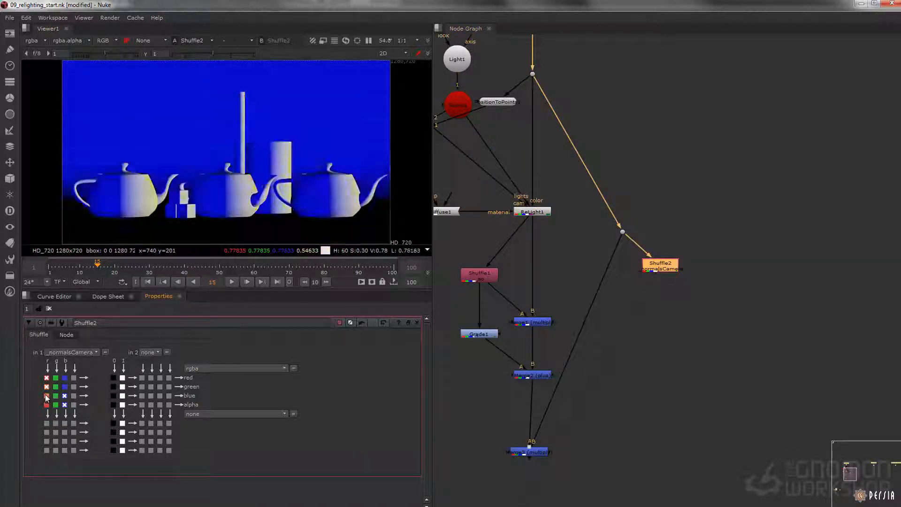
left_click(47, 396)
left_click(46, 405)
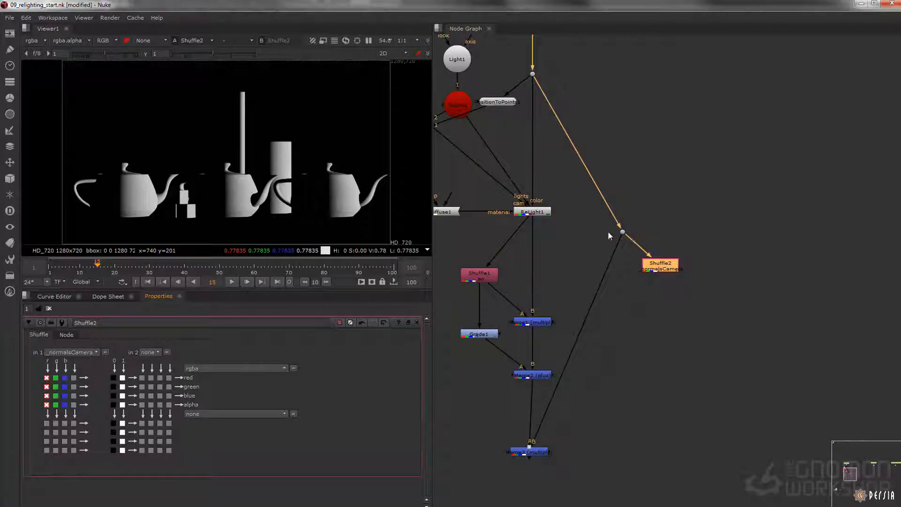
Step: Duplicate Shuffle2, connect the copy to the same Dot beside the original and view its output
middle_click_drag(684, 293, 644, 291)
key("ctrl+c")
left_click(672, 281)
key("ctrl+v")
left_click(667, 251)
left_click_drag(671, 280, 585, 232)
left_click(694, 270)
key("1")
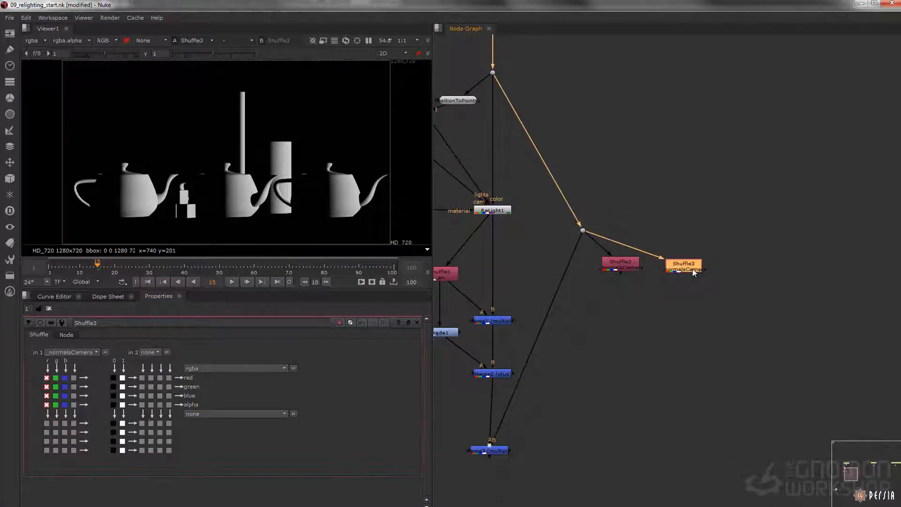
Step: Route the green channel of _normalsCamera into all four outputs of Shuffle3
left_click(56, 404)
left_click(56, 396)
left_click(56, 386)
left_click(56, 378)
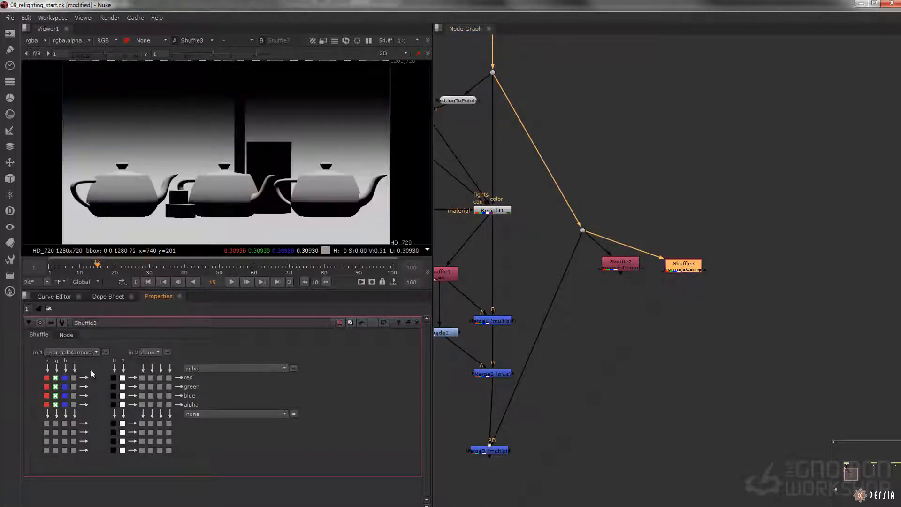
Step: Add a Merge set to multiply below Shuffle2 and Shuffle3, combining both normals channels, and inspect its output on the white teapot
scroll(667, 317, "up", 2)
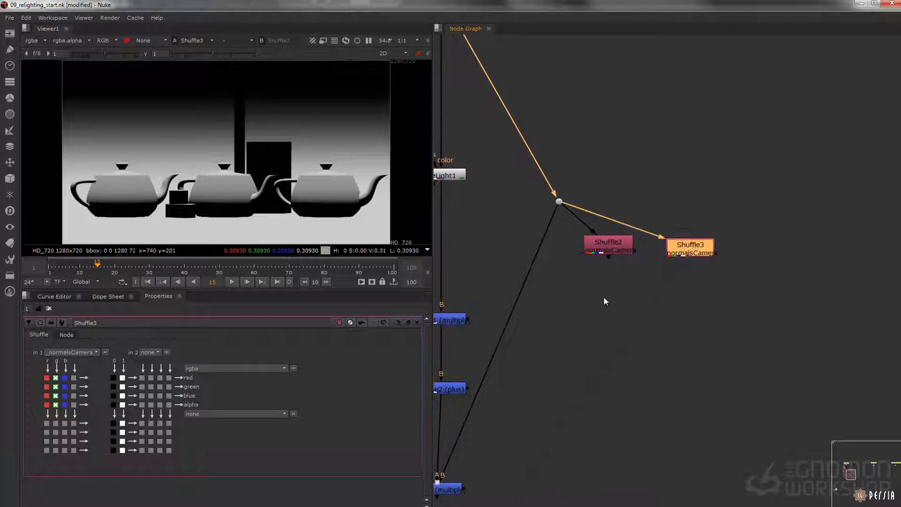
key("m")
left_click_drag(763, 249, 616, 311)
left_click_drag(618, 252, 618, 252)
left_click_drag(611, 312, 610, 323)
left_click(103, 346)
left_click(102, 334)
left_click(657, 339)
left_click_drag(657, 339, 664, 341)
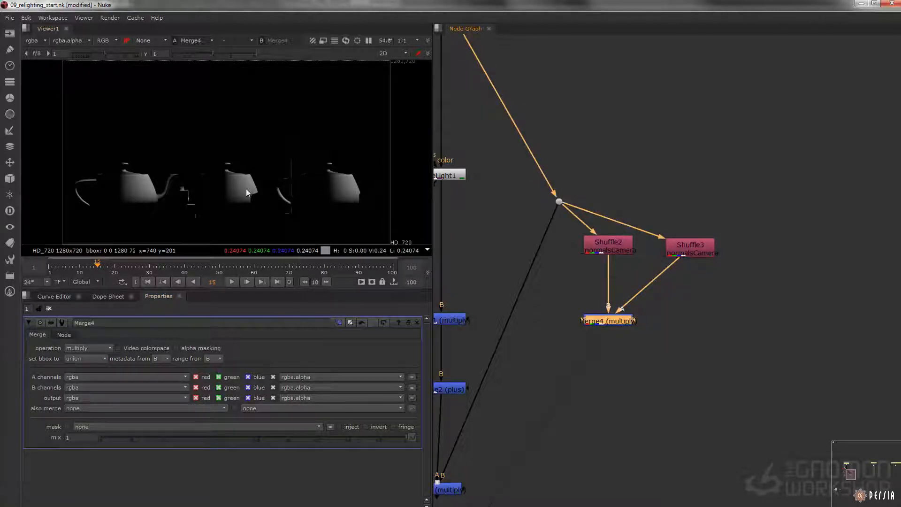
scroll(268, 194, "up", 6)
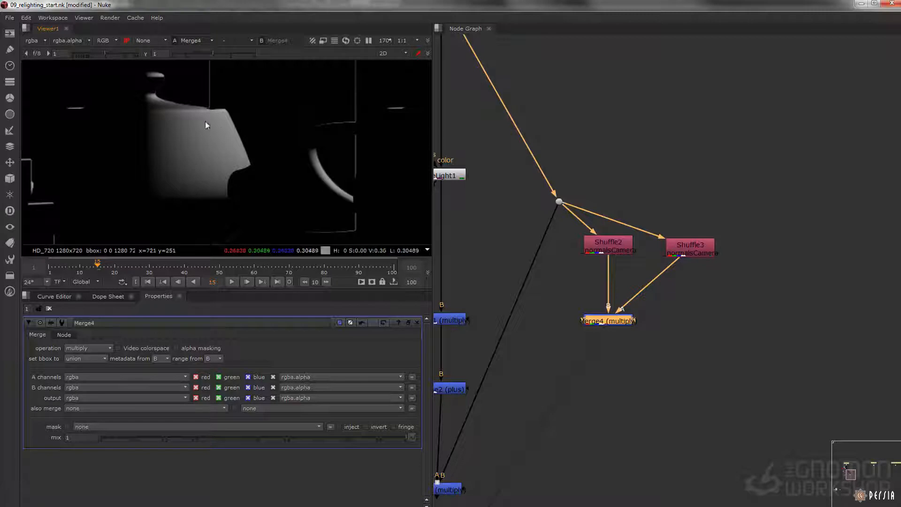
Step: Add another Shuffle off the Dot beside Shuffle3, view it and set its input to _facingRatio
middle_click_drag(771, 246, 682, 266)
left_click(691, 260)
key("Tab")
type("shuff")
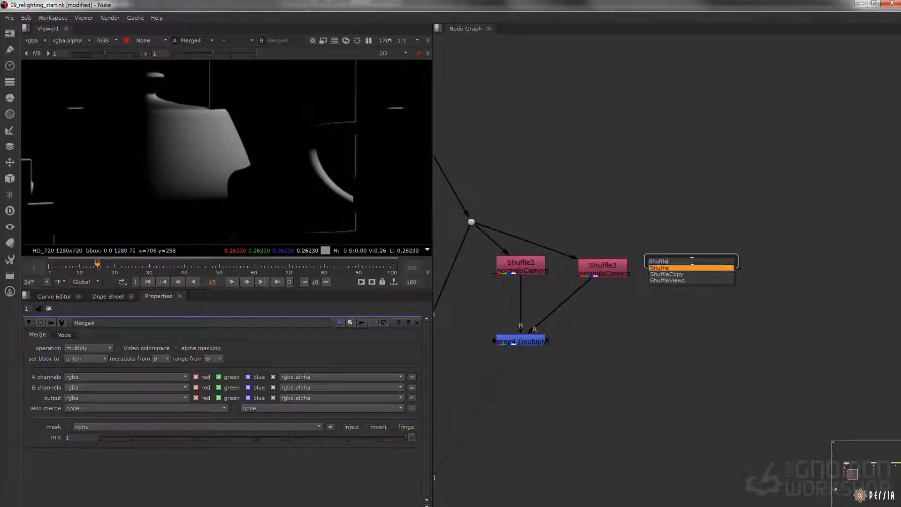
key("Return")
left_click_drag(676, 239, 472, 221)
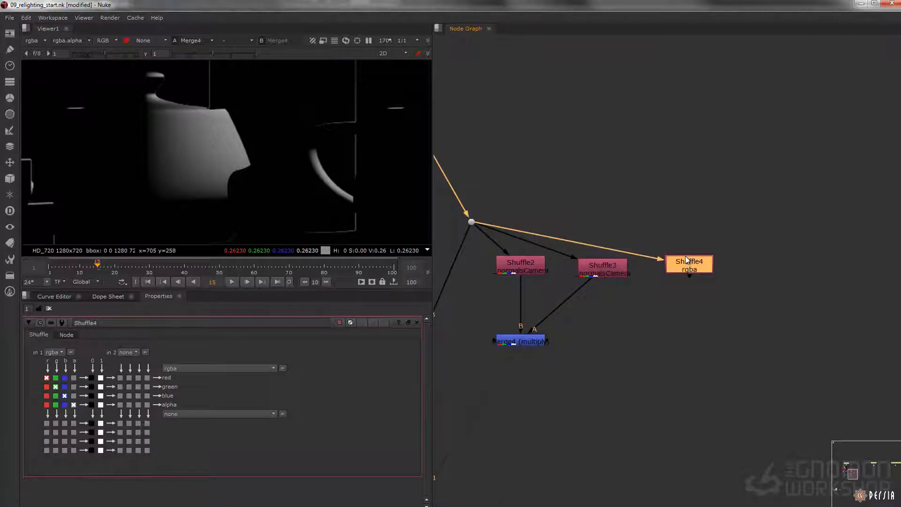
key("1")
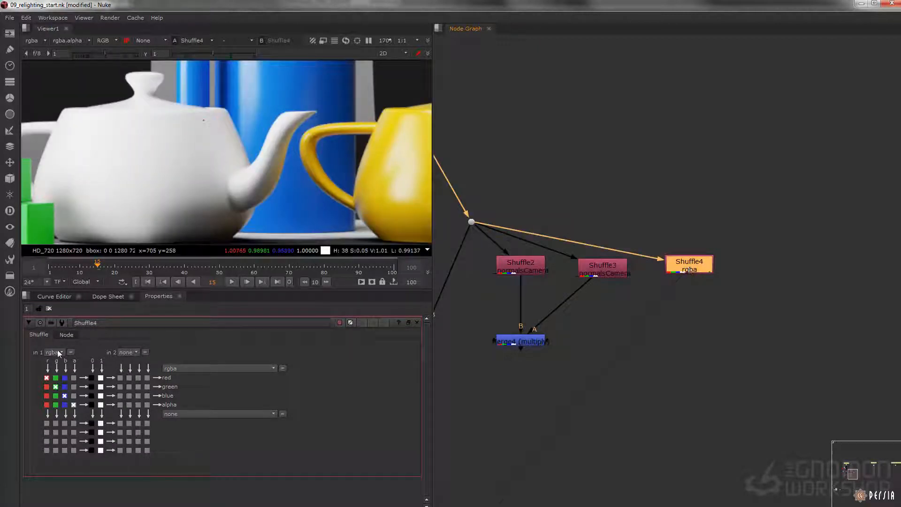
left_click(63, 350)
left_click(54, 353)
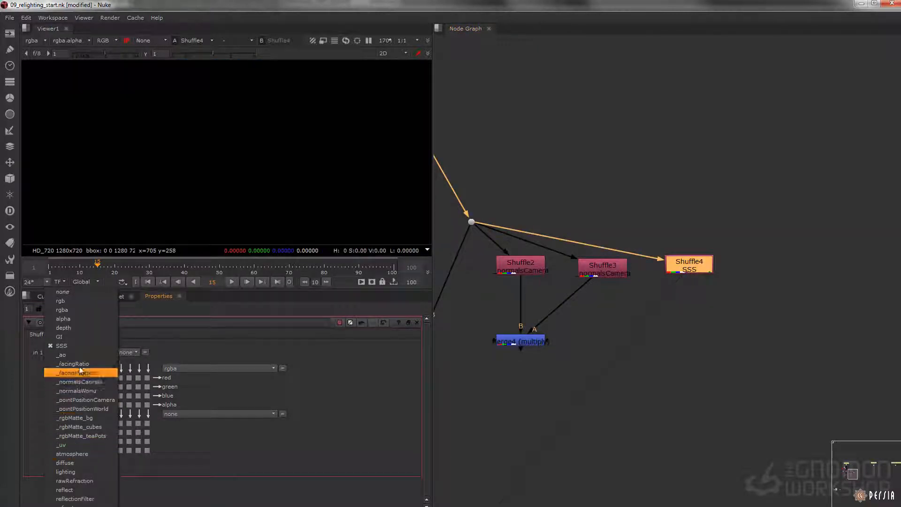
left_click(73, 364)
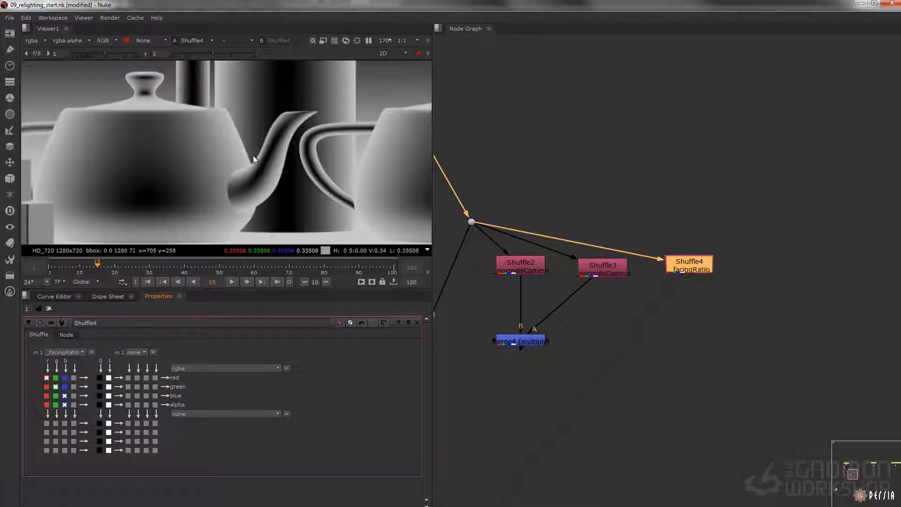
Step: Duplicate Merge4 below itself to multiply its output by the facing-ratio Shuffle, and view the result
left_click(523, 344)
key("alt+c")
left_click_drag(540, 370, 694, 275)
left_click_drag(511, 381, 520, 385)
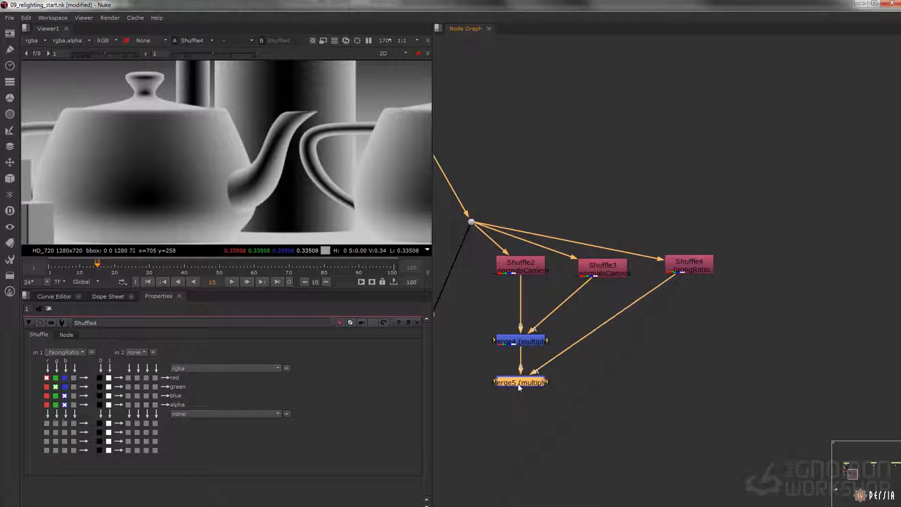
key("1")
double_click(520, 385)
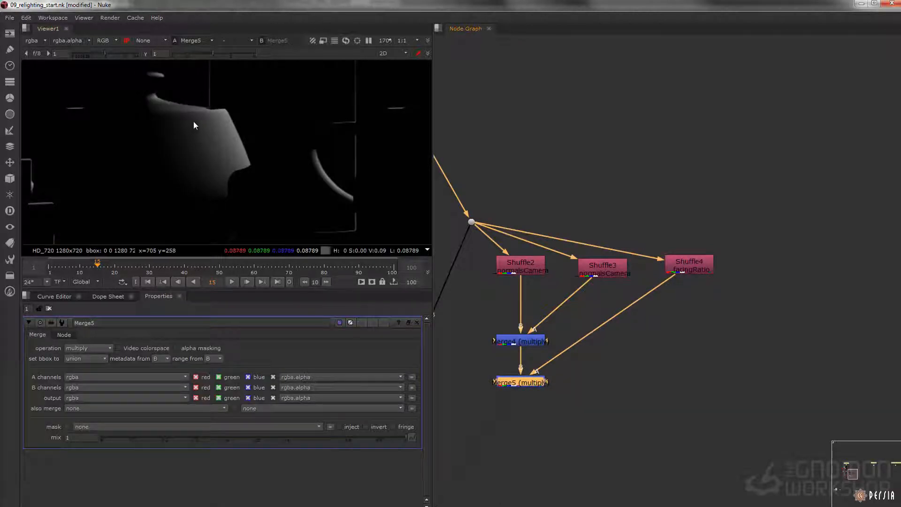
Step: Disable and re-enable Merge5 repeatedly to compare the mask with and without the facing ratio
key("d")
key("d")
key("d")
key("d")
key("d")
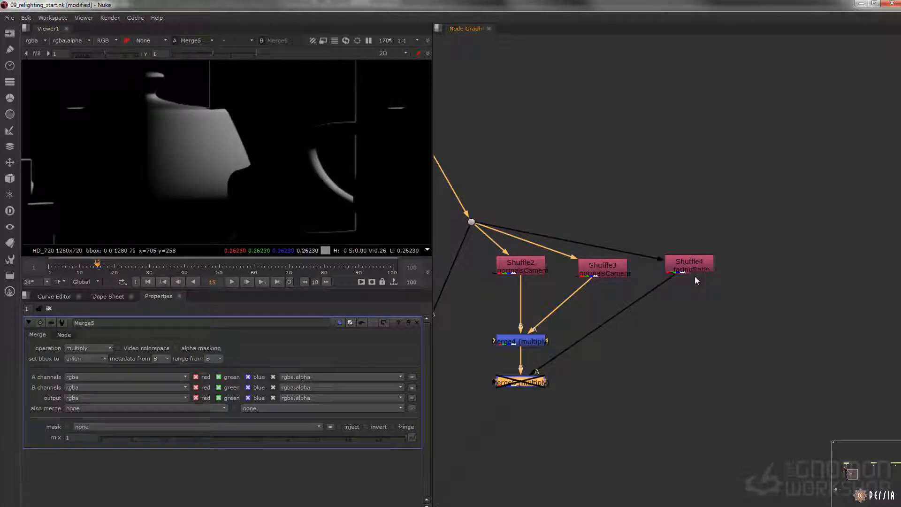
Step: Insert a Grade between Shuffle4 and Merge5, and re-enable Merge5
left_click(691, 264)
key("g")
left_click_drag(697, 286, 698, 302)
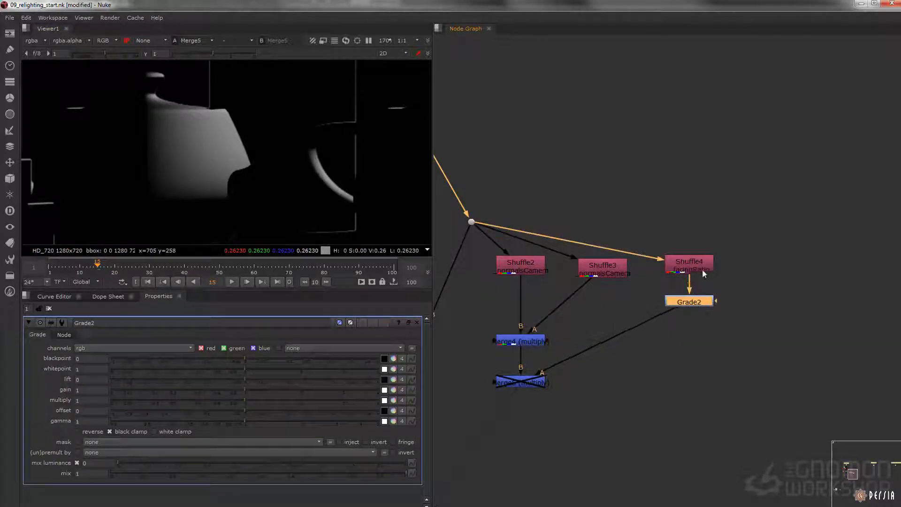
left_click(508, 384)
key("d")
left_click(693, 305)
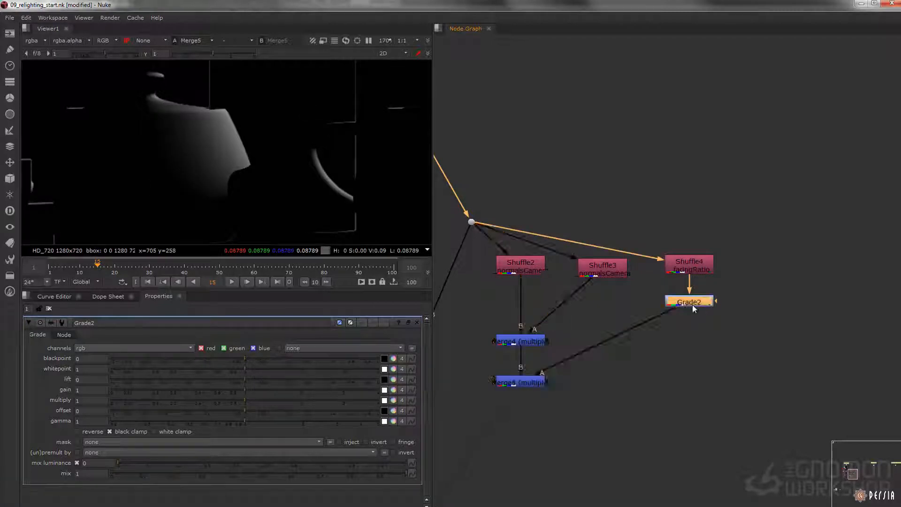
Step: Lower Grade2's gamma to about 0.236 and set its multiply to about 1.66 to tighten the mask's edge falloff
left_click_drag(245, 422, 125, 418)
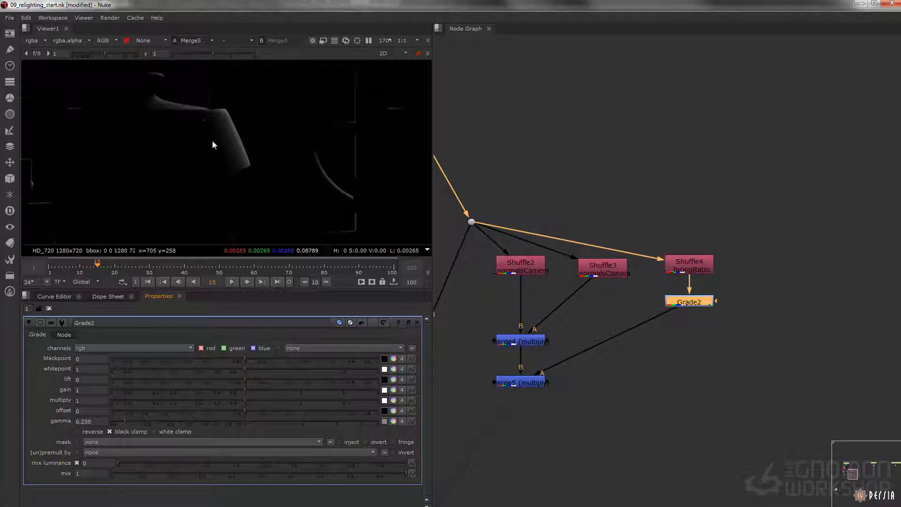
double_click(91, 400)
type("2")
key("Tab")
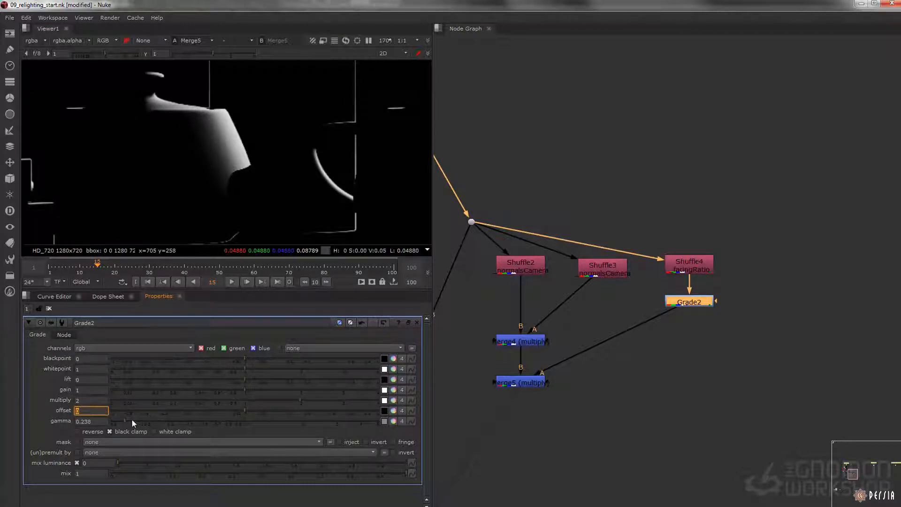
left_click_drag(123, 421, 125, 420)
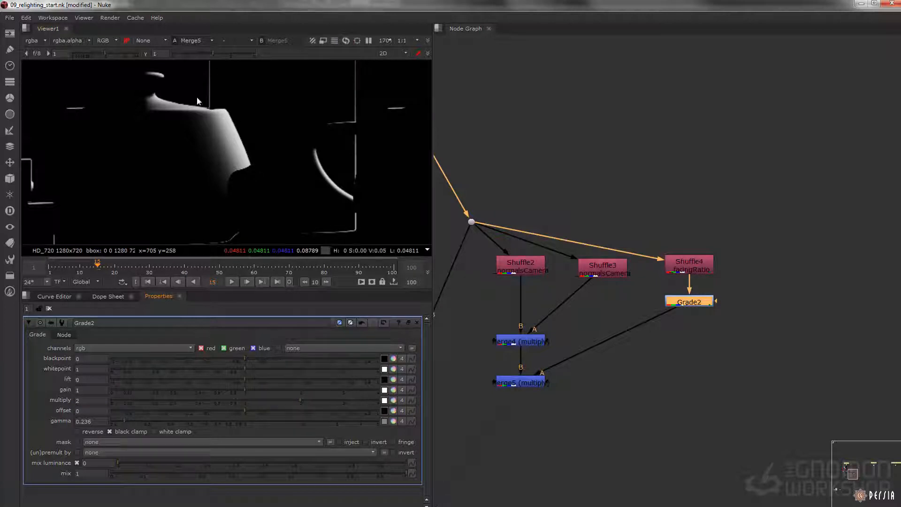
left_click_drag(301, 400, 281, 396)
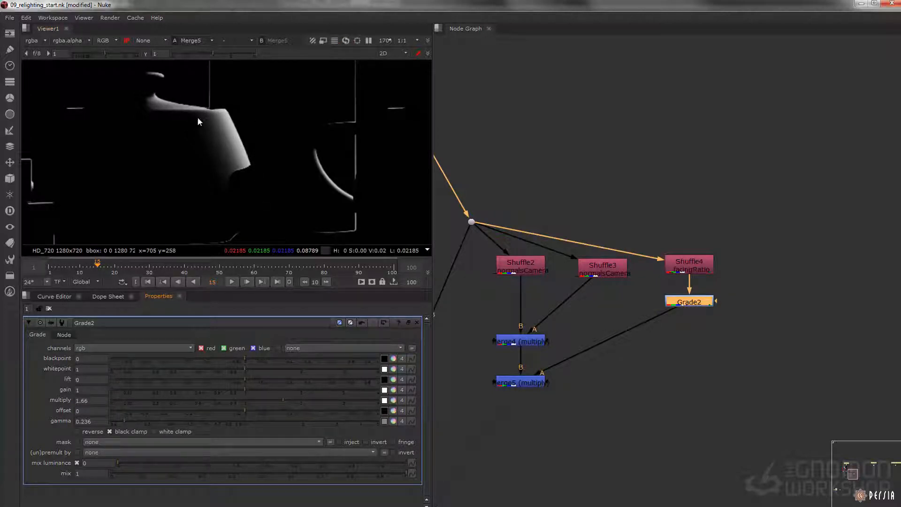
Step: Duplicate Merge3 beneath the Dot, connect it to the Dot and Merge5, and view the combined output
scroll(624, 317, "down", 4)
scroll(554, 365, "up", 2)
middle_click_drag(554, 366, 599, 272)
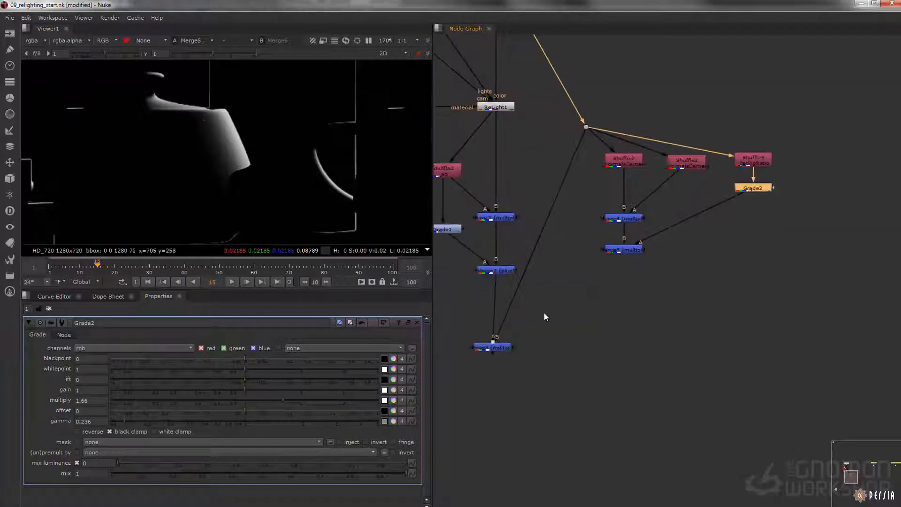
left_click_drag(504, 356, 507, 355)
key("ctrl+c")
left_click(584, 316)
key("ctrl+v")
left_click_drag(588, 319, 586, 134)
left_click(616, 309)
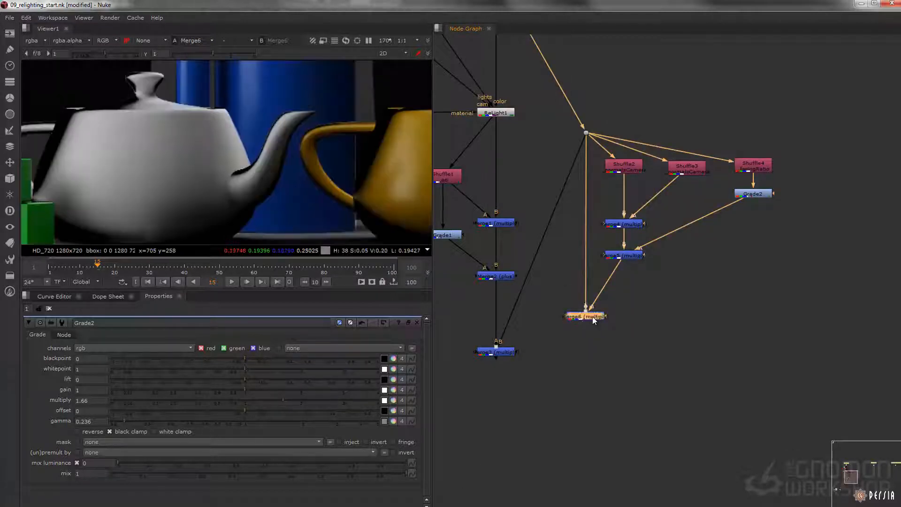
Step: Examine Merge6's result on the teapots and compare it with the Merge5 mask
scroll(259, 179, "down", 5)
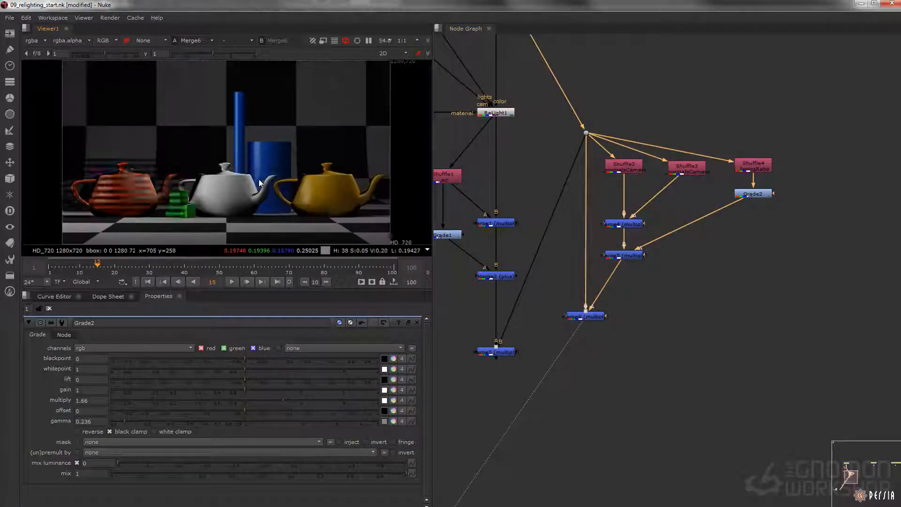
scroll(227, 201, "up", 5)
scroll(266, 153, "down", 1)
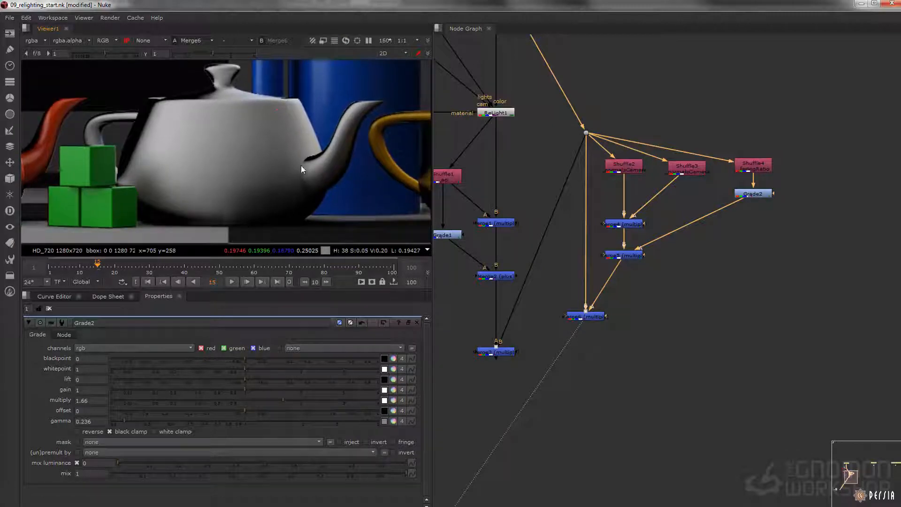
left_click(632, 257)
key("1")
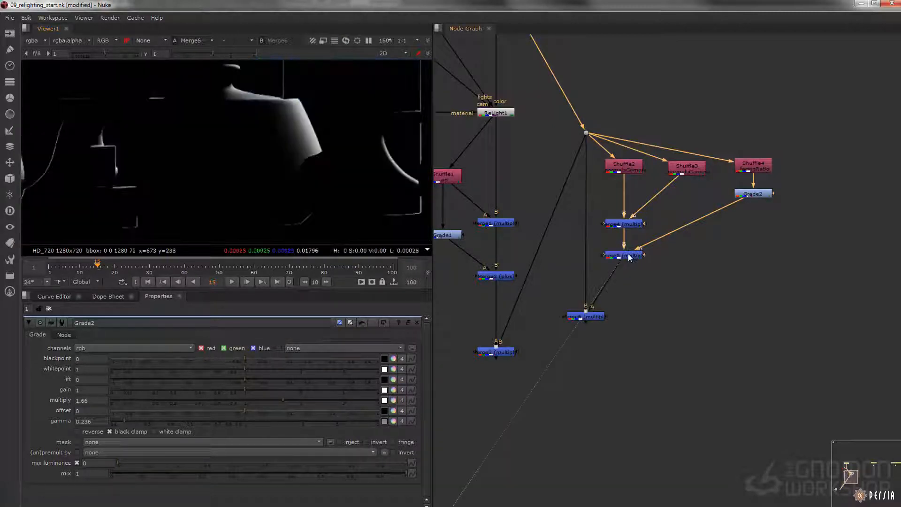
left_click(586, 316)
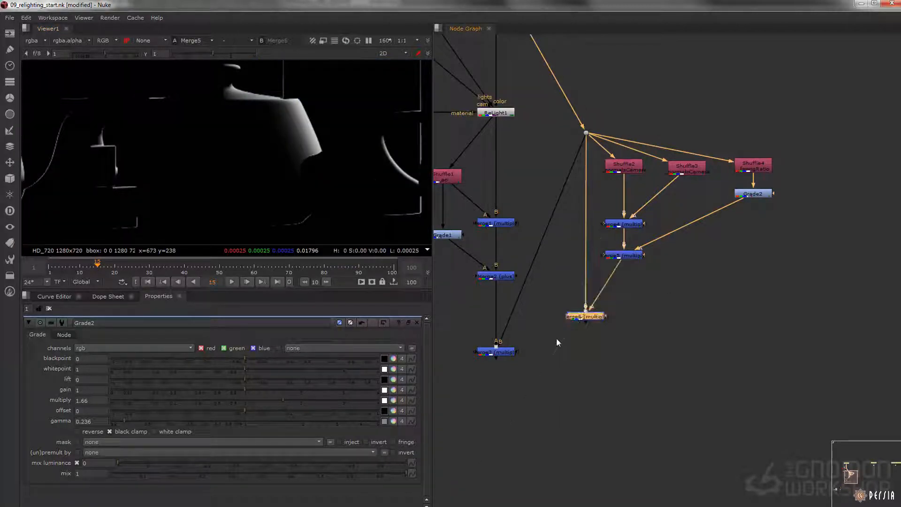
key("1")
left_click(321, 140, "ctrl")
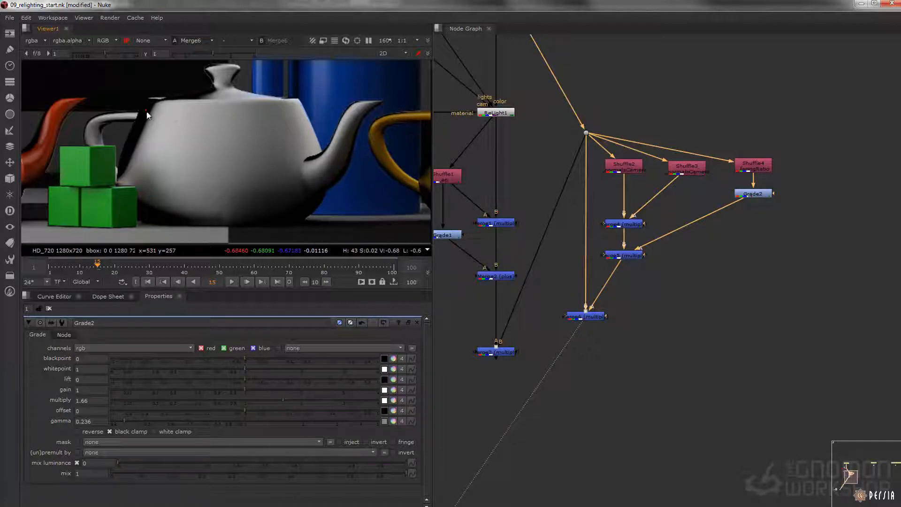
Step: View the Merge5 mask and sample pixel values in its dark areas
left_click_drag(686, 278, 605, 254)
left_click(630, 257)
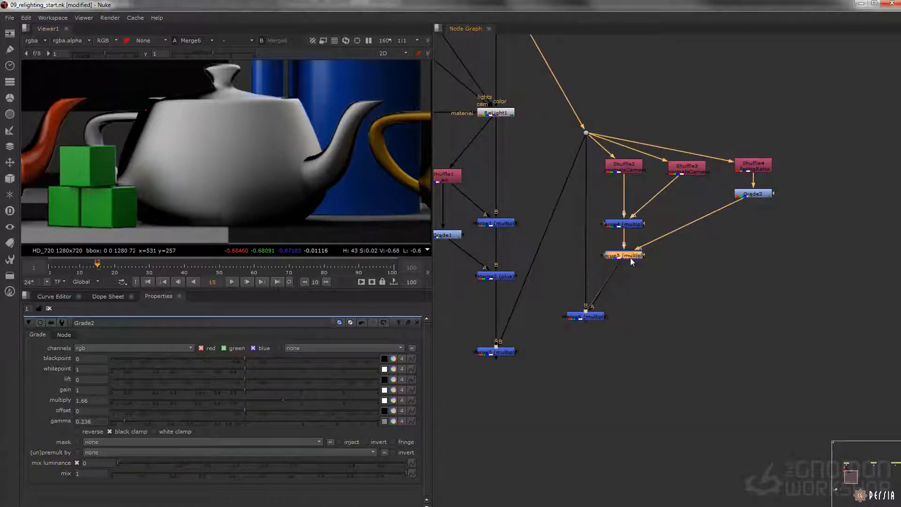
key("1")
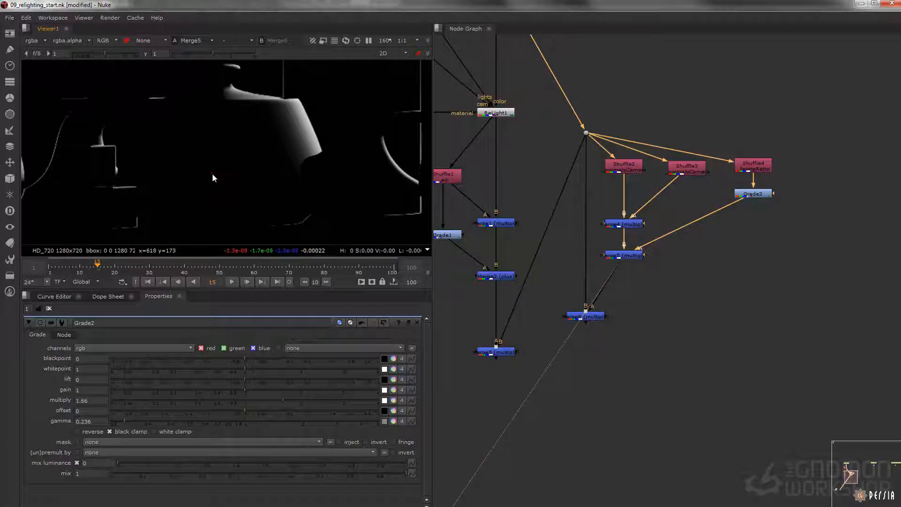
left_click(193, 224, "ctrl")
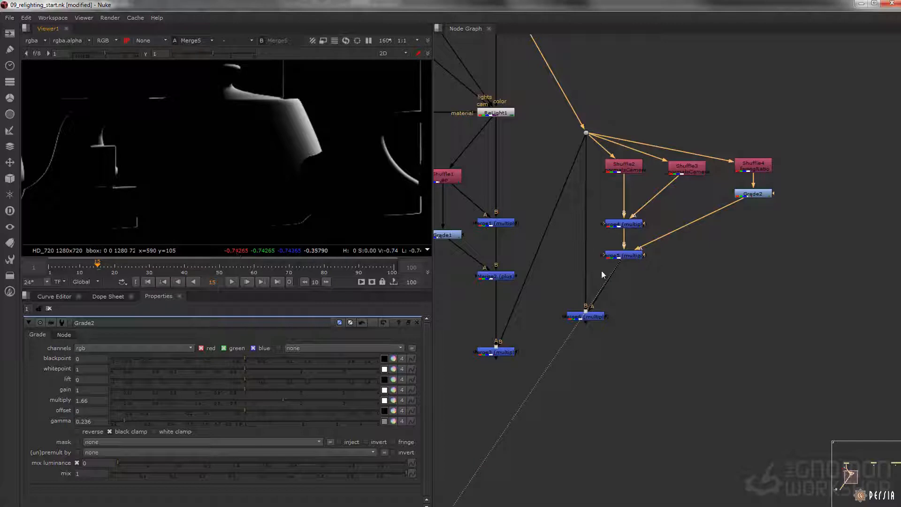
Step: Move Merge5 lower to make room beneath Merge4, and inspect the pixel values of Merge4 and Shuffle2
left_click_drag(625, 256, 625, 277)
scroll(634, 252, "up", 2)
middle_click_drag(649, 241, 651, 261)
left_click(631, 234)
key("1")
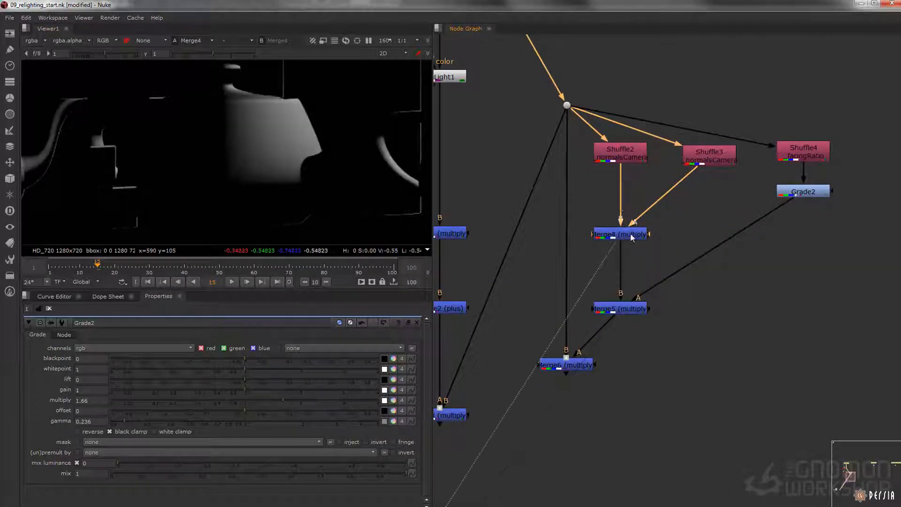
left_click(620, 151)
key("1")
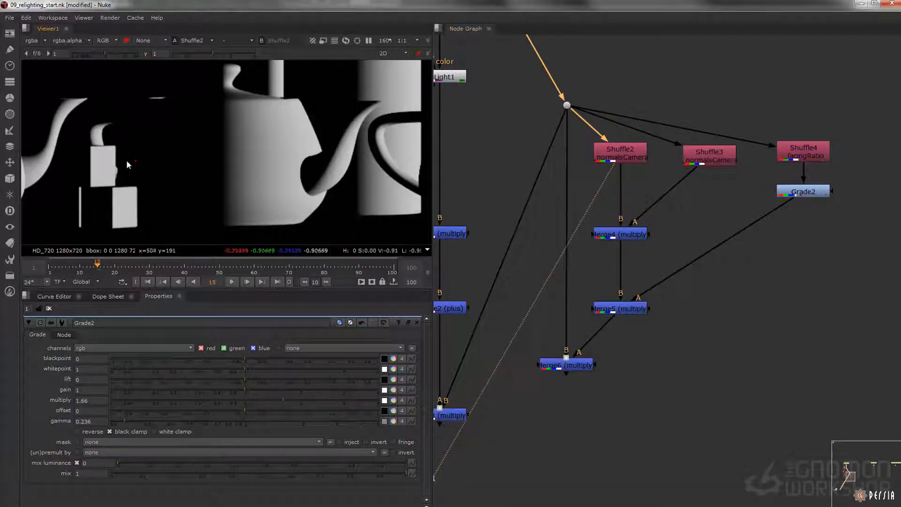
left_click(622, 234)
key("1")
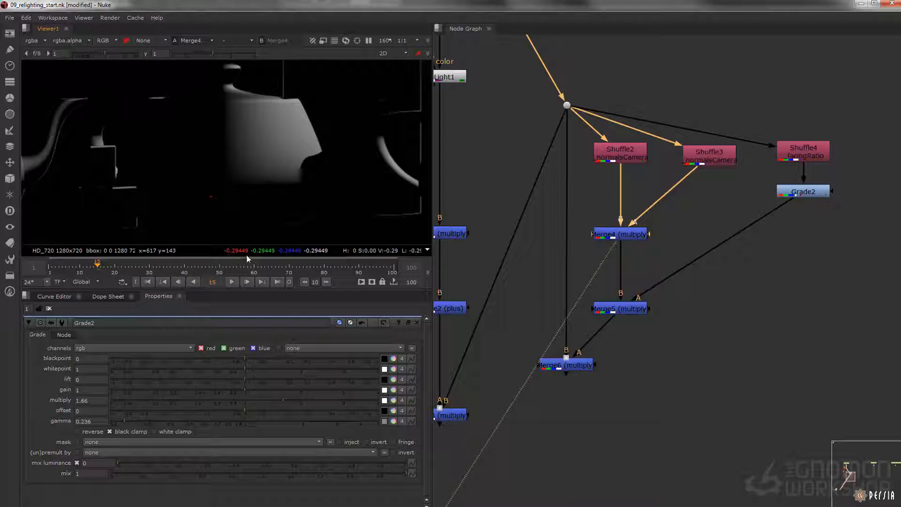
Step: Insert a Clamp node between Merge4 and Merge5, limiting all channels to the 0 to 1 range
key("Tab")
type("cla")
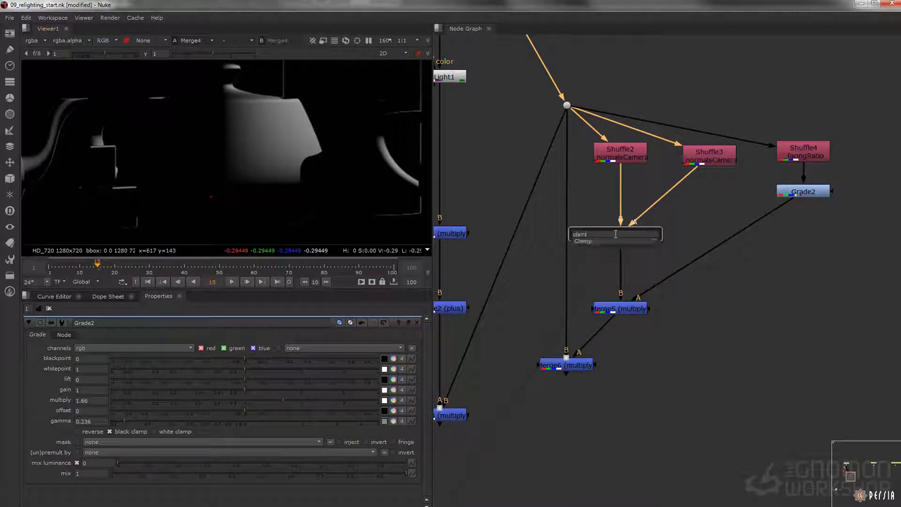
key("Return")
left_click_drag(612, 261, 613, 268)
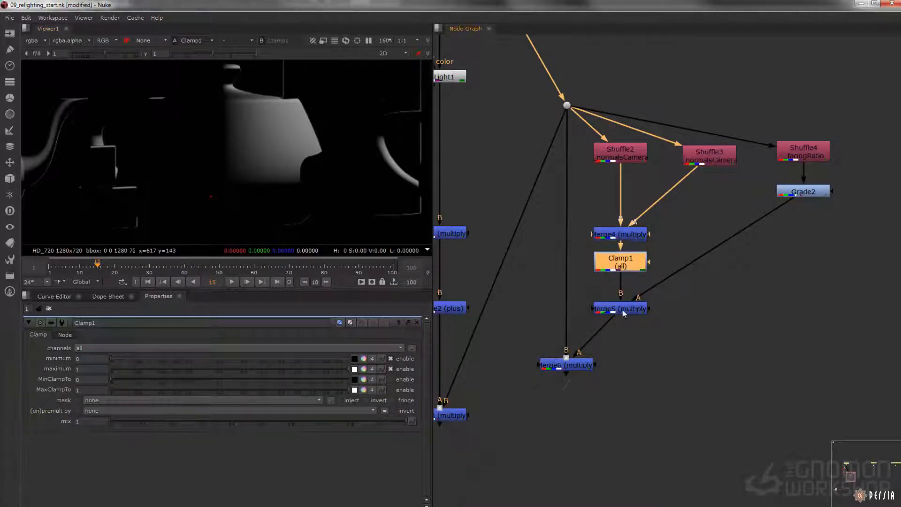
Step: View Merge5 and Merge6, and compare the Merge6 image with Clamp1 disabled and enabled
left_click(620, 306, "ctrl+shift")
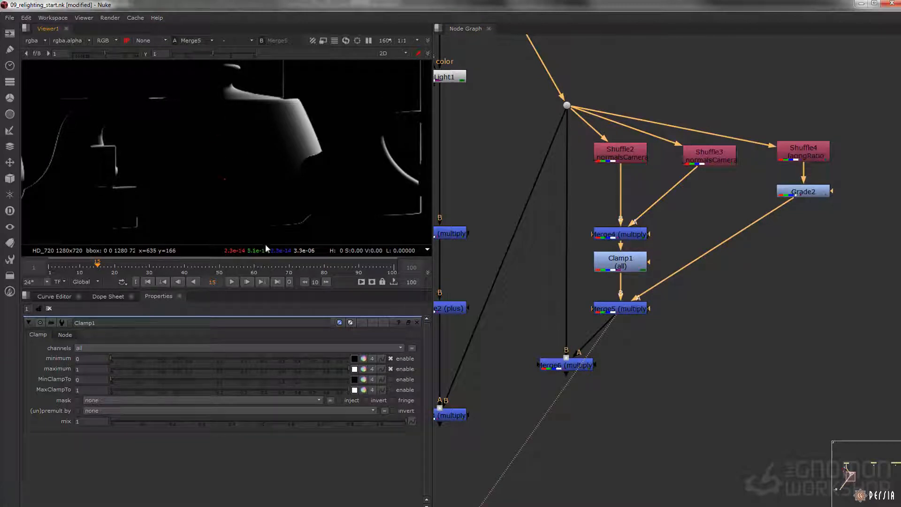
left_click(580, 365)
key("1")
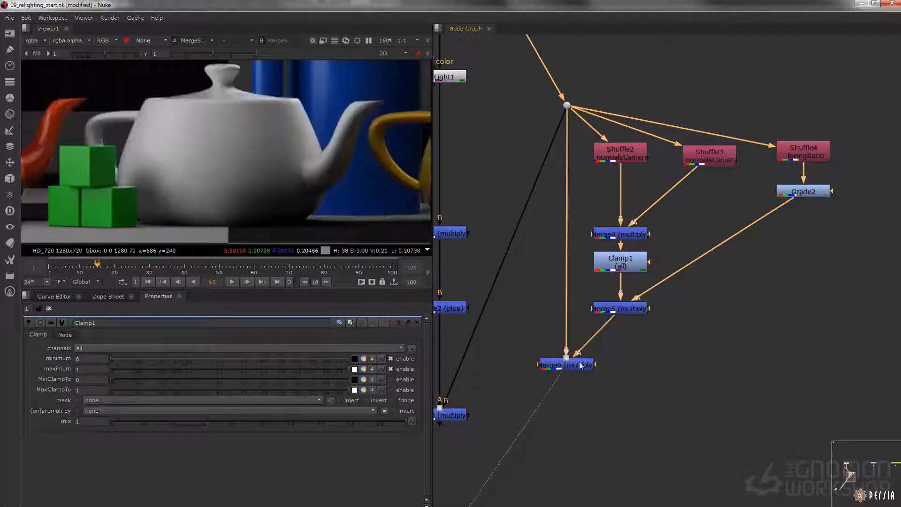
left_click(601, 261)
key("d")
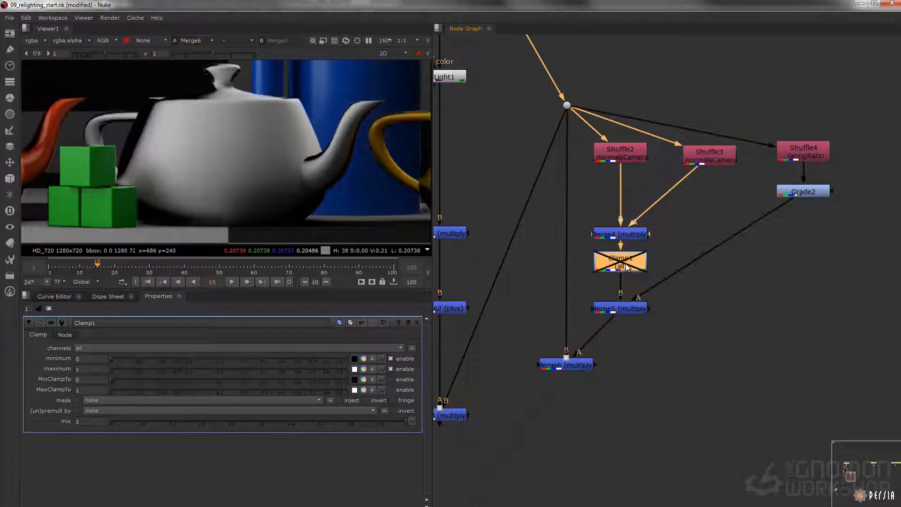
key("d")
key("d")
key("d")
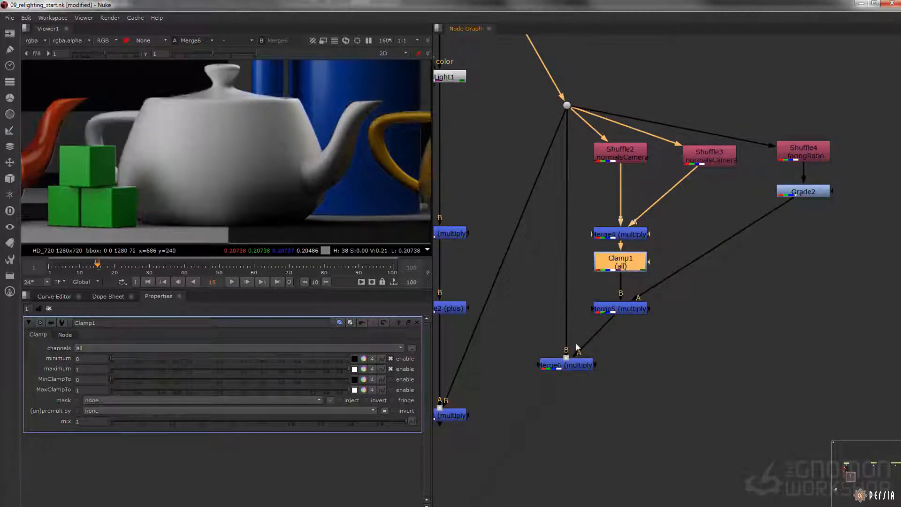
Step: Add a Merge node fed by Merge3's output, and compare the Merge3 and Merge6 images
middle_click_drag(531, 393, 594, 287)
left_click(520, 347)
key("m")
left_click_drag(519, 349, 502, 312)
left_click(500, 310)
key("1")
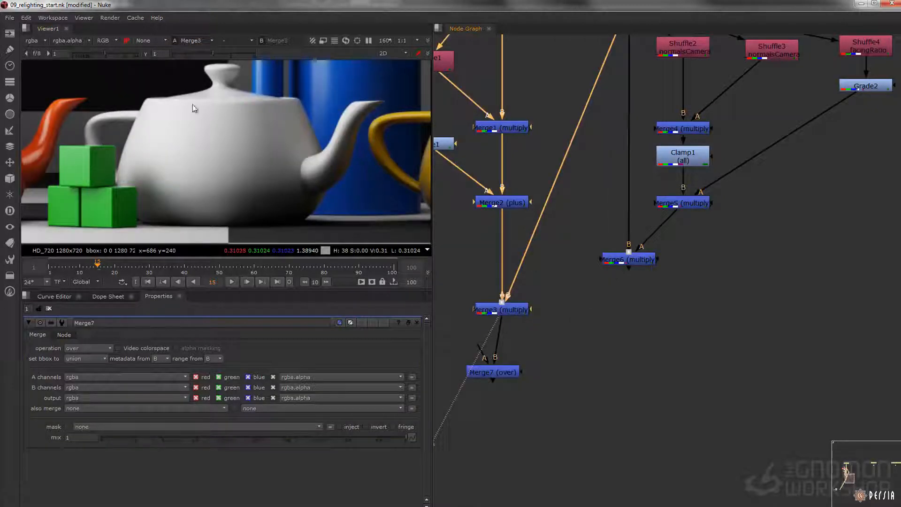
left_click(635, 261)
key("1")
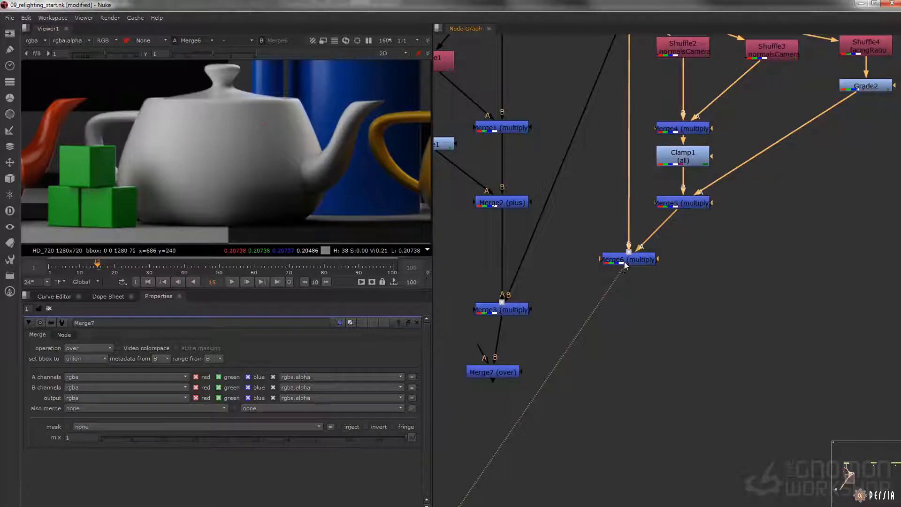
left_click(625, 263)
Step: Connect Merge7's A input to Merge6, set its operation to plus, and view the combined result
left_click_drag(483, 359, 621, 279)
left_click_drag(490, 381, 494, 377)
key("1")
double_click(494, 377)
left_click(77, 350)
left_click(83, 367)
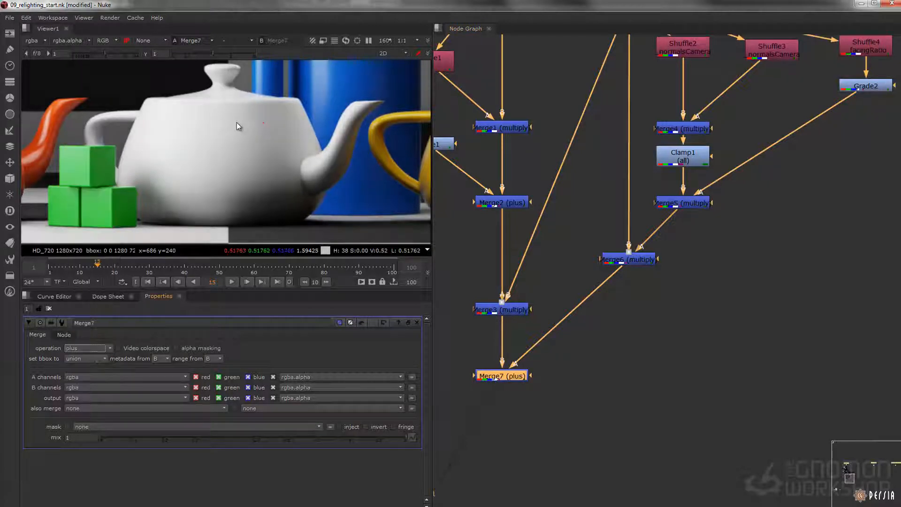
Step: Compare the Merge5 mask with Merge6's multiplied output, and open Merge6's properties
left_click(691, 202)
key("1")
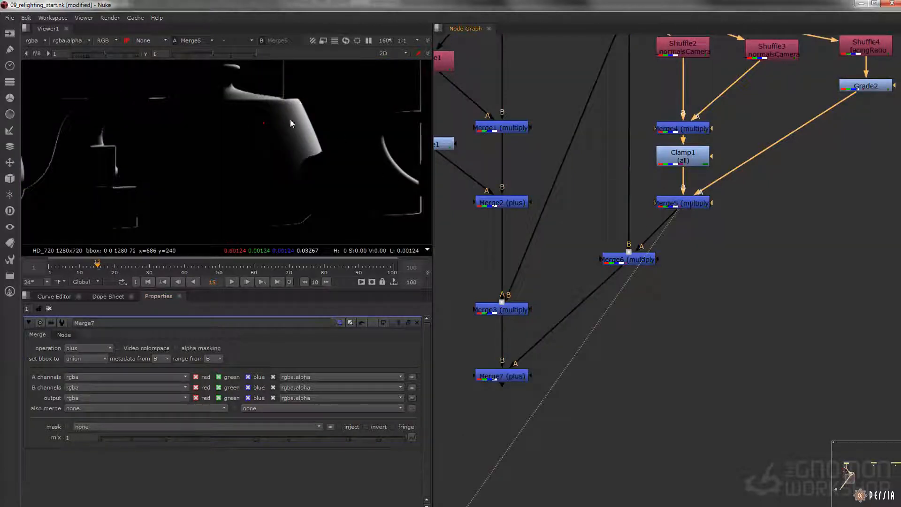
double_click(622, 259)
key("1")
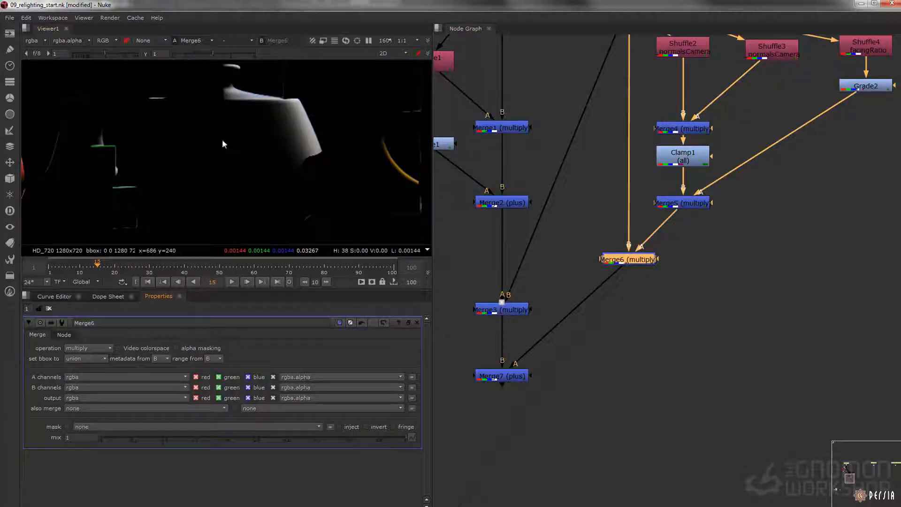
Step: Try a Merge6 mix of about 0.506, compare Merge3 with Merge6, and restore the mix to 1
left_click_drag(348, 439, 256, 421)
left_click(488, 309)
key("1")
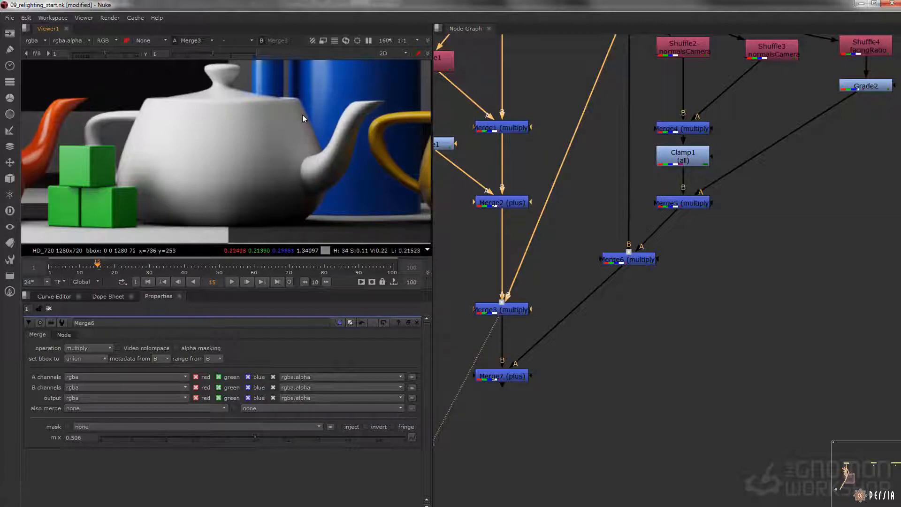
left_click(629, 260)
key("1")
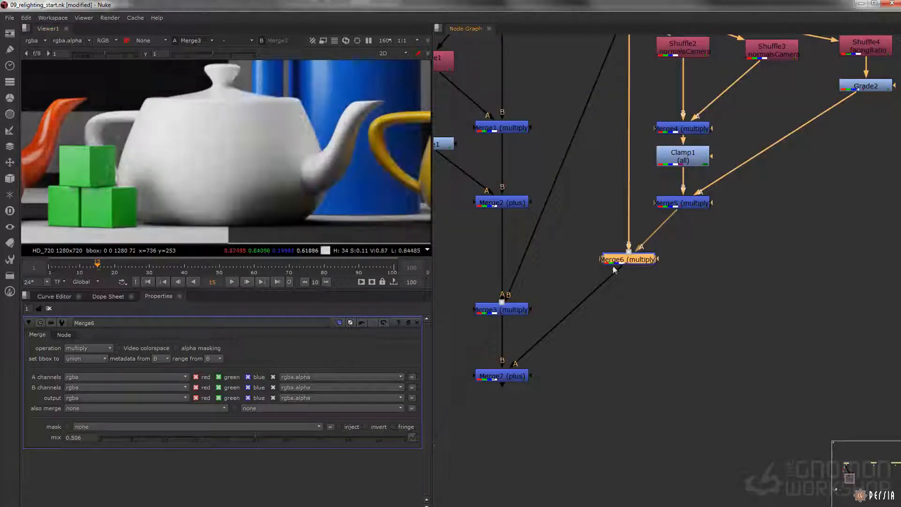
left_click(410, 437)
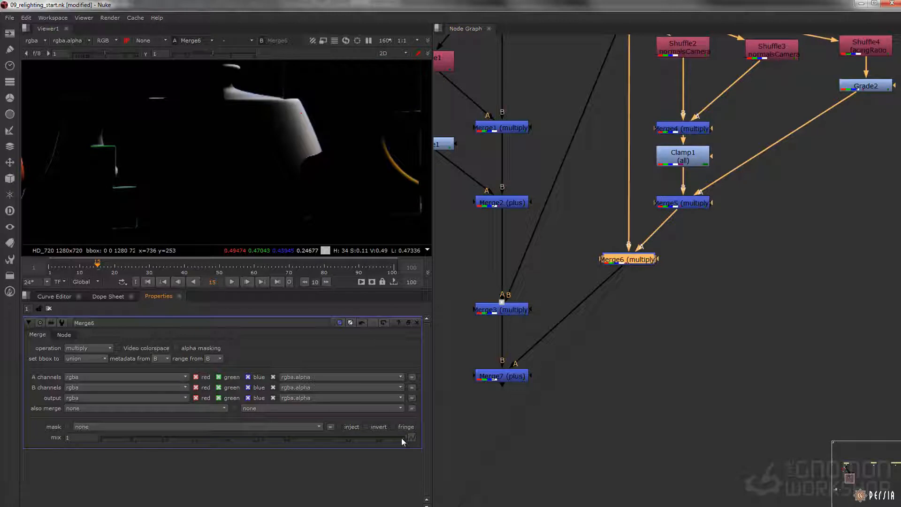
Step: Compare the image with Merge7 enabled and disabled, both close up on the white teapot and in the full frame
left_click(502, 376)
key("1")
left_click_drag(506, 375, 507, 386)
key("d")
key("d")
key("d")
key("d")
key("d")
key("d")
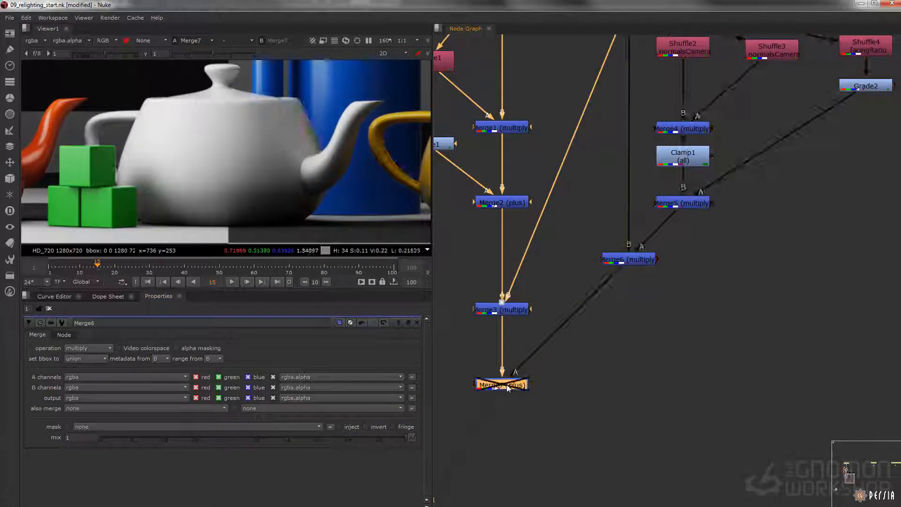
scroll(321, 135, "up", 3)
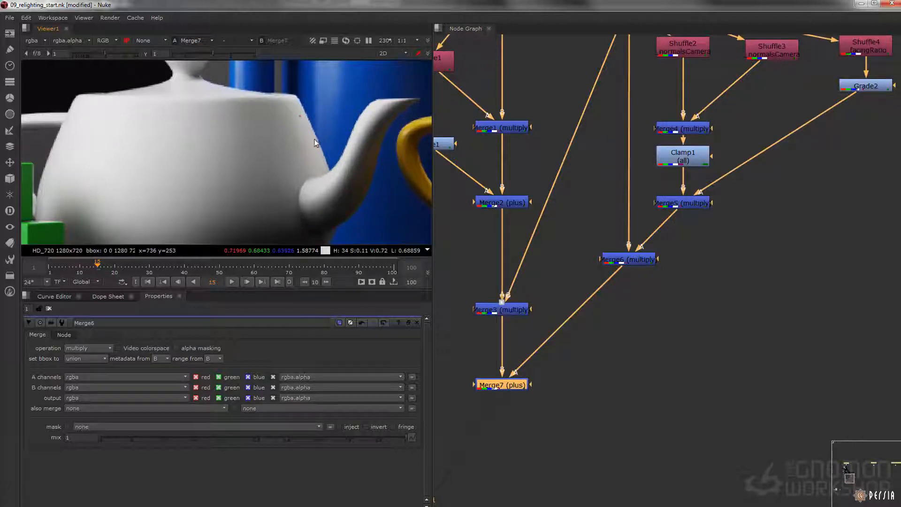
key("f")
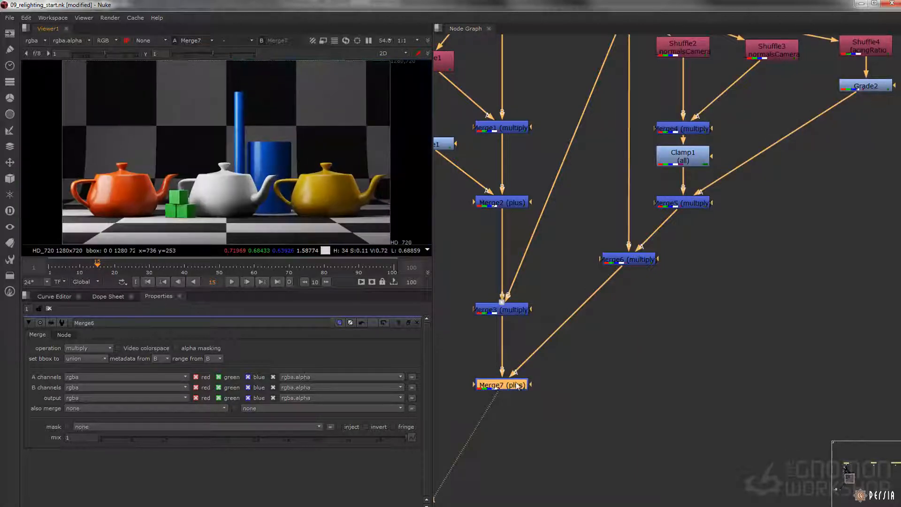
left_click_drag(517, 388, 517, 392)
key("d")
key("d")
key("d")
key("d")
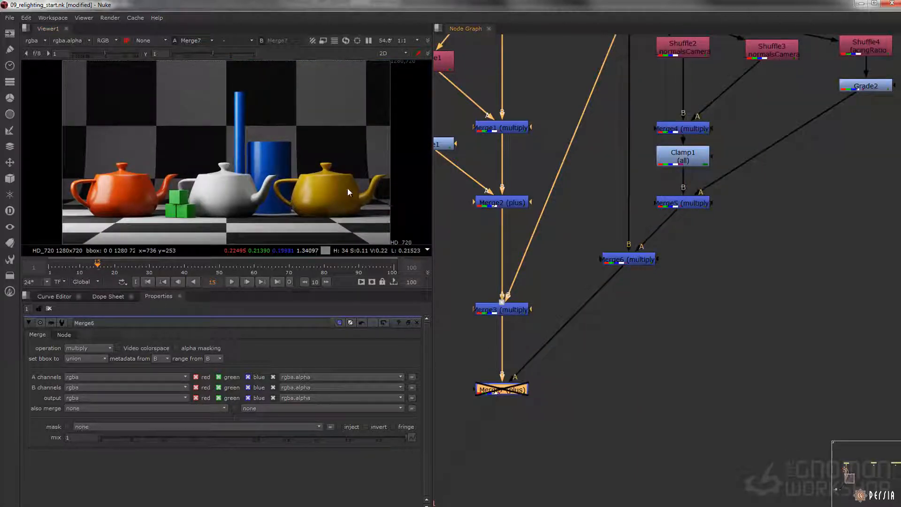
Step: Insert a Grade node between Merge6 and Merge7, and compare its output with Merge6
left_click(627, 261)
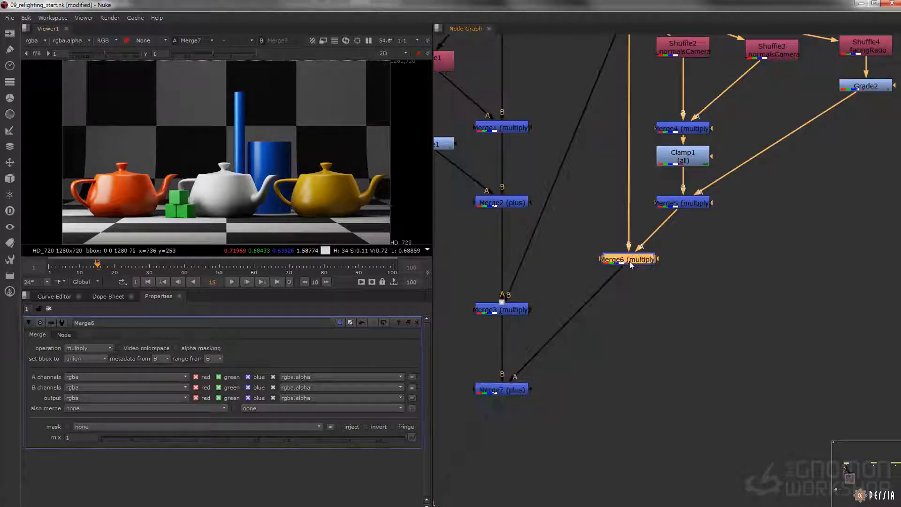
key("g")
left_click_drag(632, 278, 632, 302)
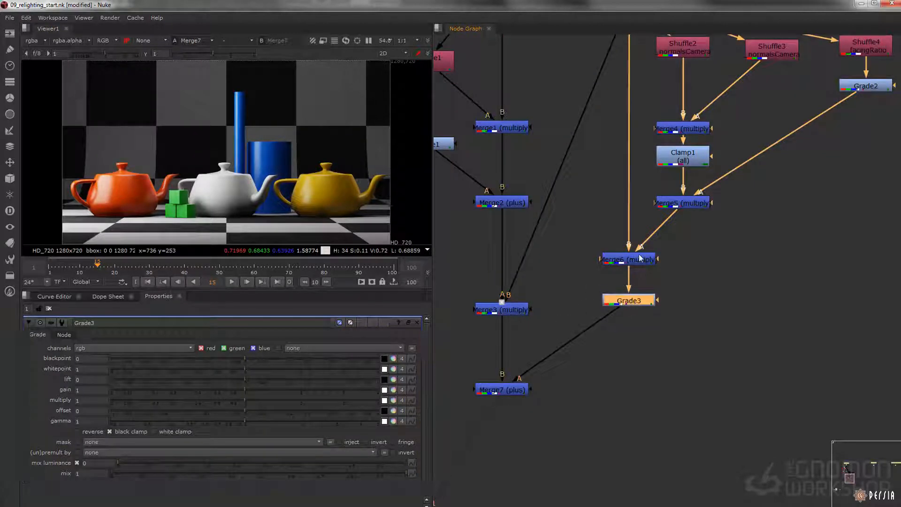
left_click(639, 258)
key("1")
left_click(603, 223)
left_click(641, 300)
key("1")
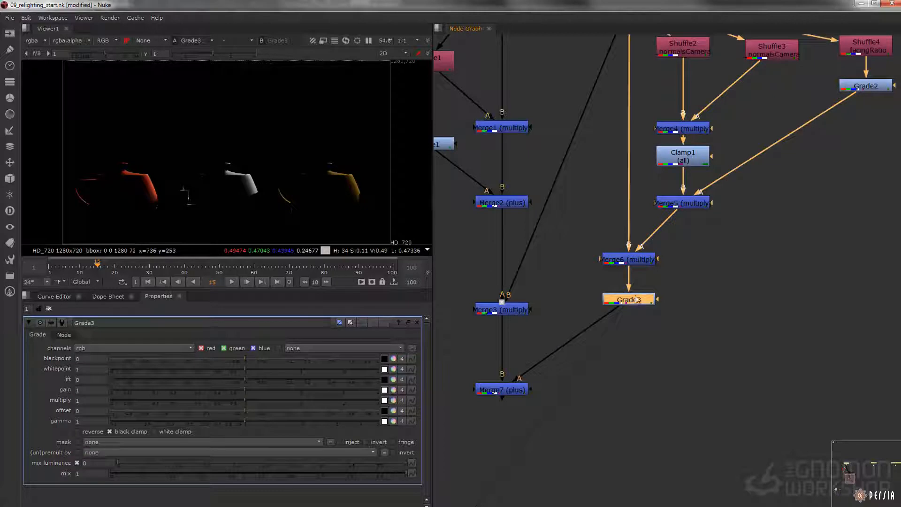
Step: Try a multiply of 4 on Grade3 and view the result through Merge7
double_click(79, 401)
type("2")
key("Tab")
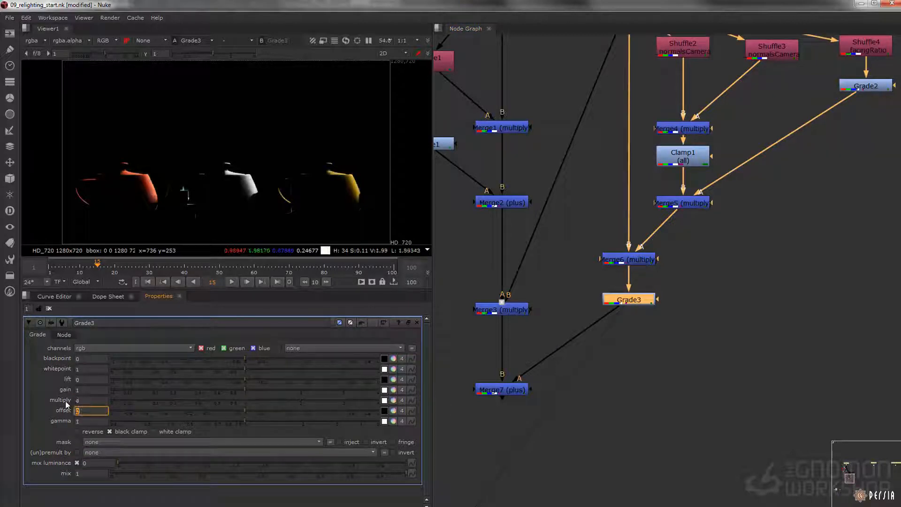
left_click_drag(583, 368, 473, 417)
key("1")
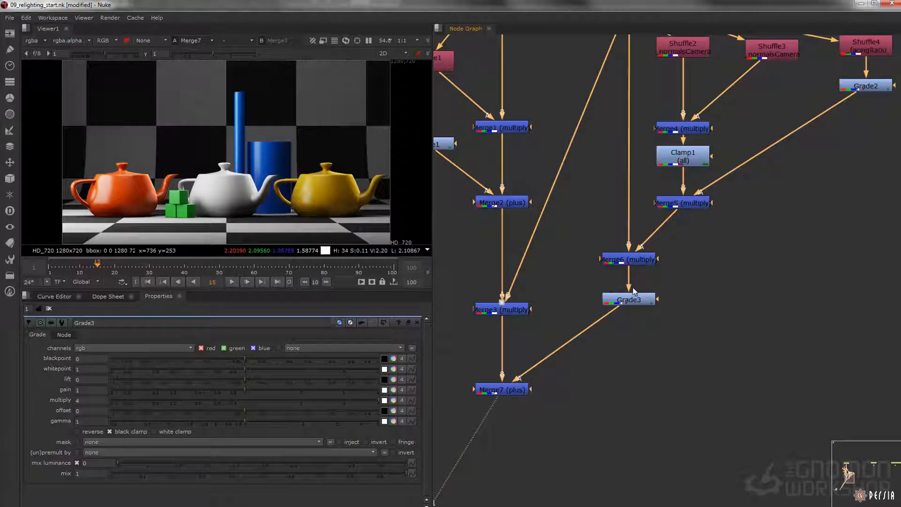
Step: Set Grade3's multiply to 2 and inspect the rim light on the orange teapot
left_click(627, 303)
left_click_drag(88, 401, 58, 400)
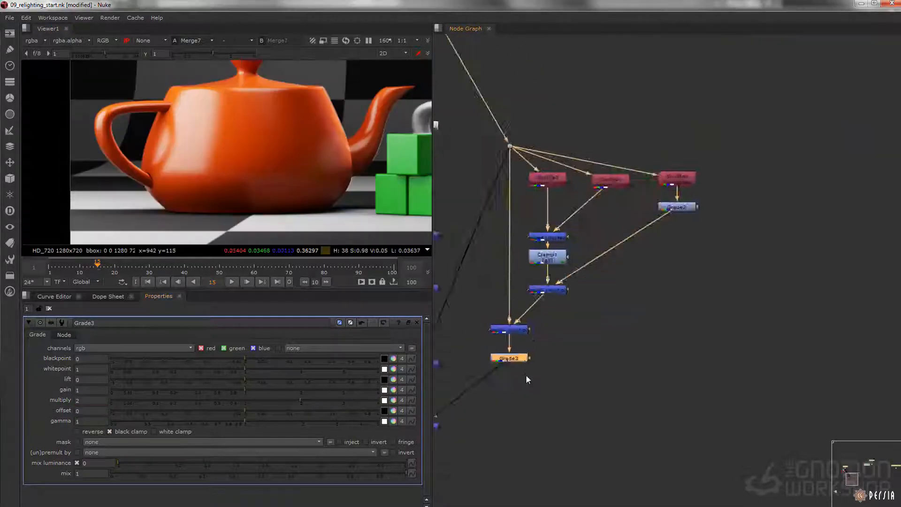
scroll(596, 348, "up", 6)
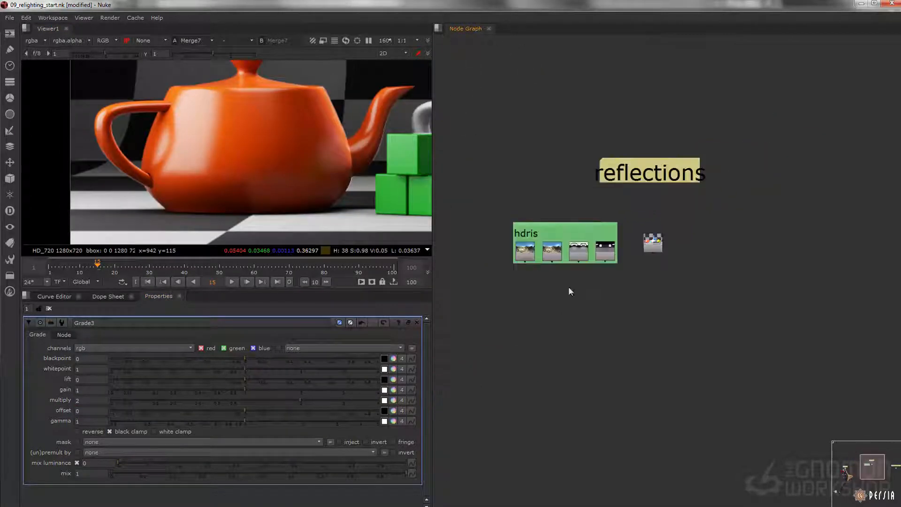
Step: Go to the reflections section of the script and review its HDRI images and the Read7 teapot render
scroll(746, 216, "down", 3)
left_click_drag(702, 160, 483, 390)
middle_click_drag(662, 260, 479, 322)
scroll(629, 256, "up", 1)
left_click_drag(768, 139, 546, 278)
middle_click_drag(651, 279, 652, 261)
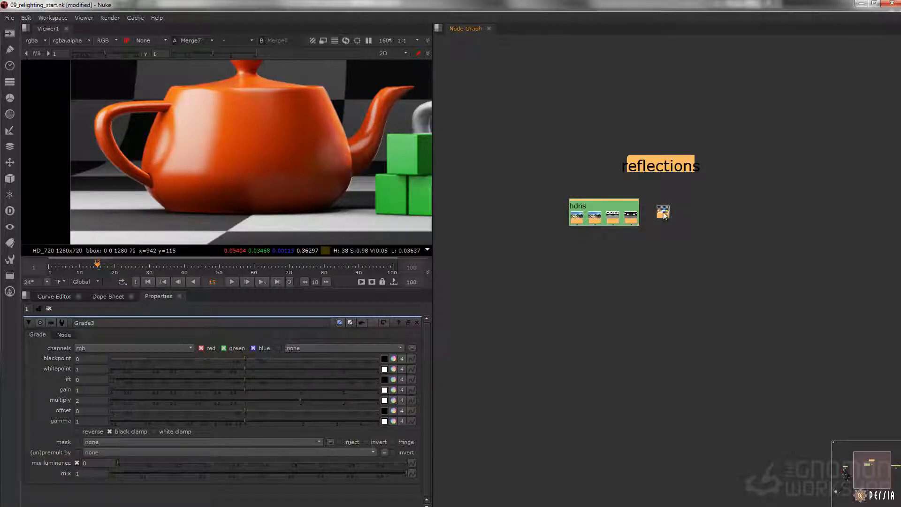
scroll(661, 230, "up", 3)
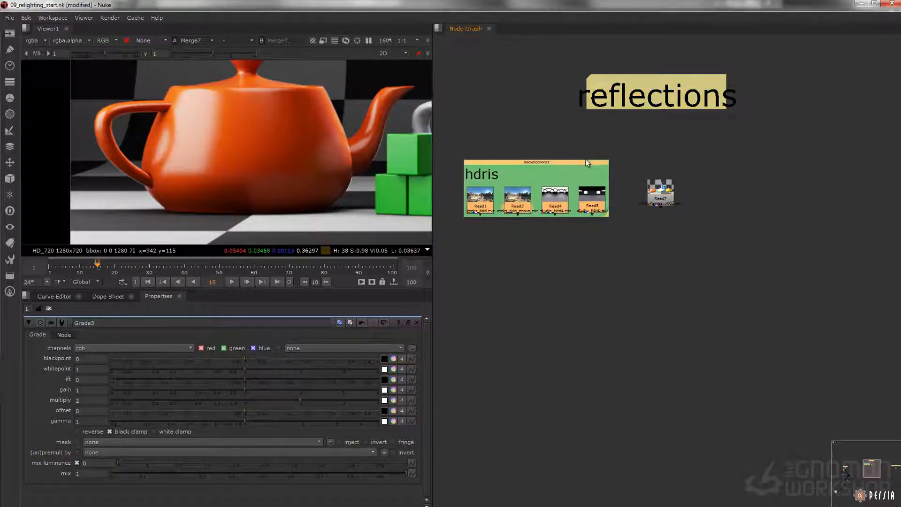
left_click(485, 205)
key("1")
left_click(518, 205)
key("1")
left_click(556, 204)
key("1")
left_click(580, 202)
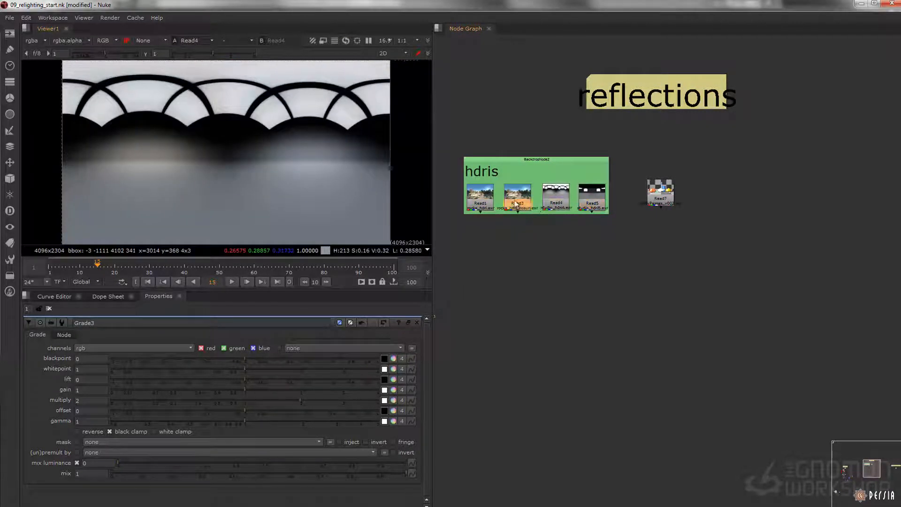
left_click(658, 199)
key("1")
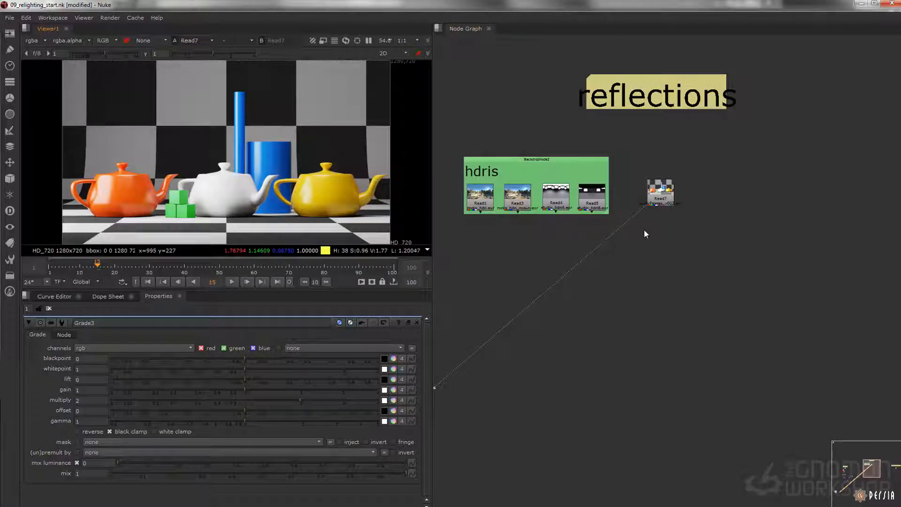
Step: Import the preset script bty_rebuild_hybrid_v001.nk and attach it to the Read7 teapot render
middle_click_drag(671, 209, 669, 200)
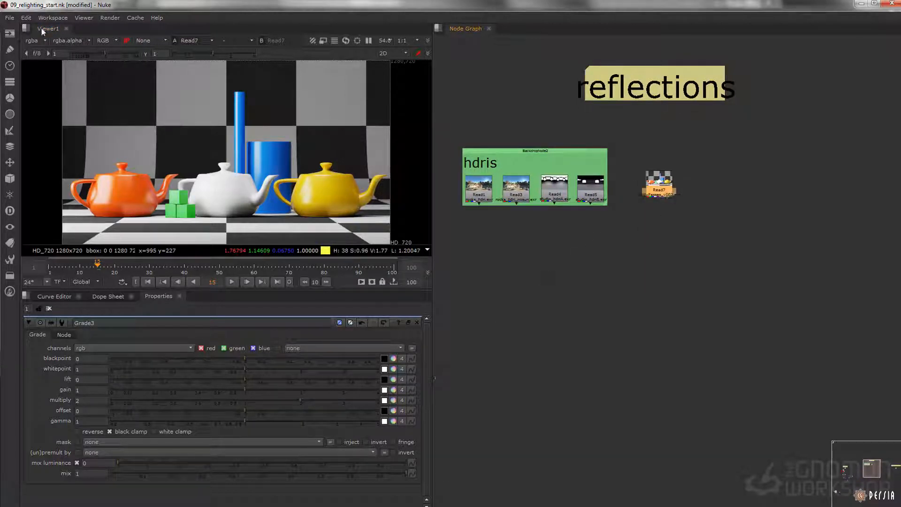
left_click(9, 17)
left_click(55, 99)
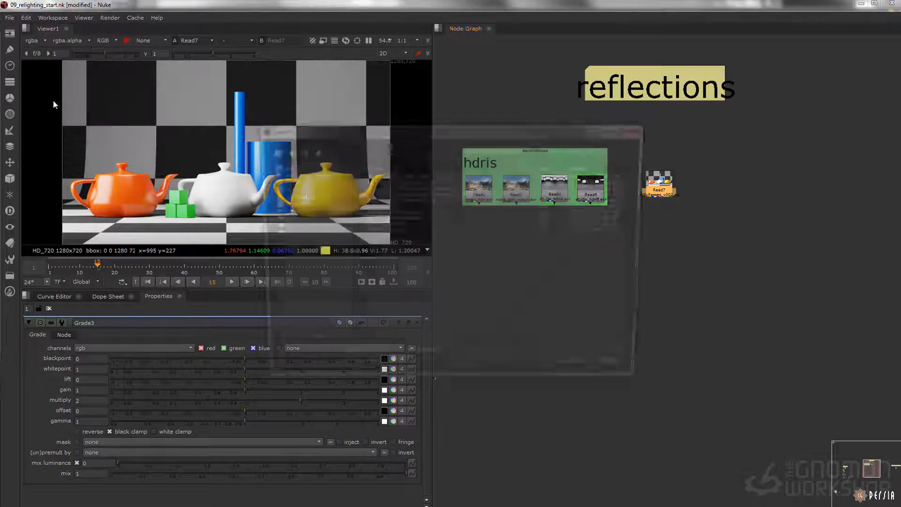
left_click(403, 183)
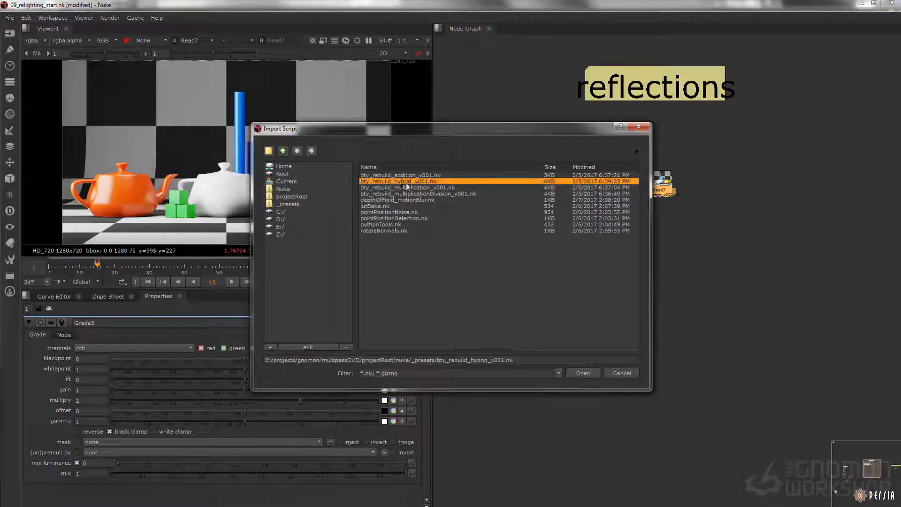
left_click(575, 376)
Step: View the imported rebuild through Premult5 and disable the merges that add the reflect and specular passes
scroll(711, 229, "down", 5)
left_click_drag(703, 168, 705, 315)
scroll(731, 389, "up", 5)
left_click_drag(722, 275, 634, 308)
middle_click_drag(675, 245, 644, 447)
scroll(647, 229, "up", 4)
left_click_drag(734, 217, 612, 342)
key("d")
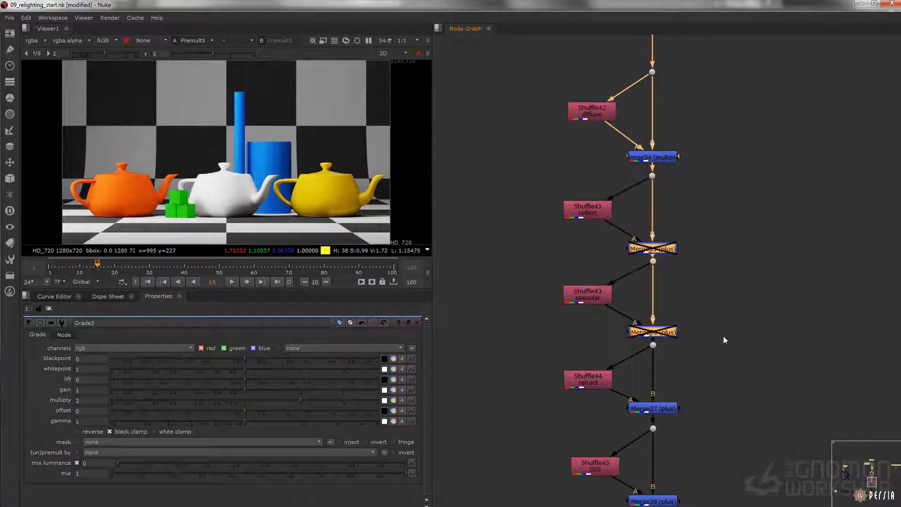
Step: Move the rebuild nodes from the refract pass onward further down the tree, leaving open space beneath the specular merge
scroll(710, 345, "down", 5)
left_click_drag(753, 437, 582, 166)
left_click_drag(647, 183, 648, 358)
middle_click_drag(648, 358, 660, 261)
left_click_drag(660, 261, 661, 310)
scroll(672, 279, "down", 5)
scroll(648, 184, "up", 6)
middle_click_drag(638, 140, 598, 204)
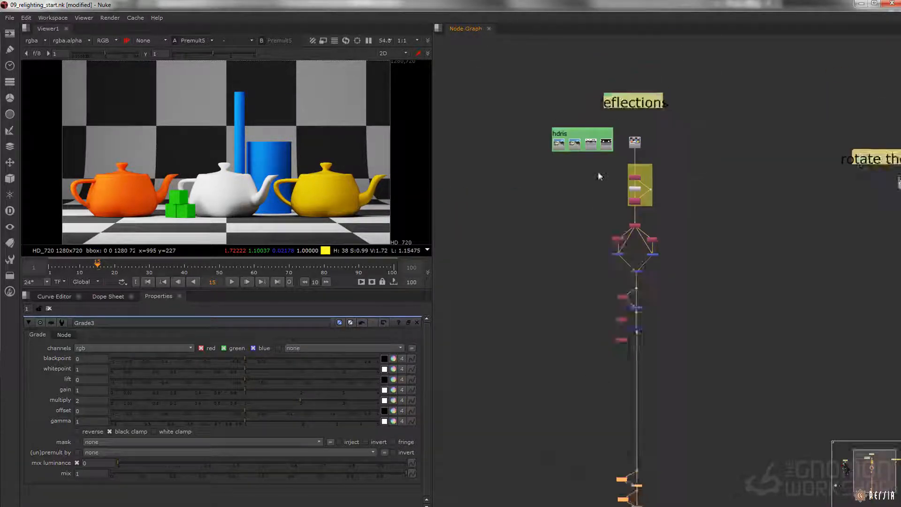
Step: Duplicate the hdris backdrop with its four Read nodes and place the copy beside the rebuild below the specular merge
scroll(600, 141, "up", 4)
left_click(598, 95)
key("ctrl+c")
middle_click_drag(672, 251, 619, 63)
middle_click_drag(676, 319, 653, 74)
key("ctrl+v")
left_click_drag(639, 198, 828, 159)
Step: Branch a Shuffle node off the disabled specular merge, set its input to _normalsCamera, and view it
left_click(645, 211)
scroll(643, 211, "up", 3)
key("Tab")
type("shuff")
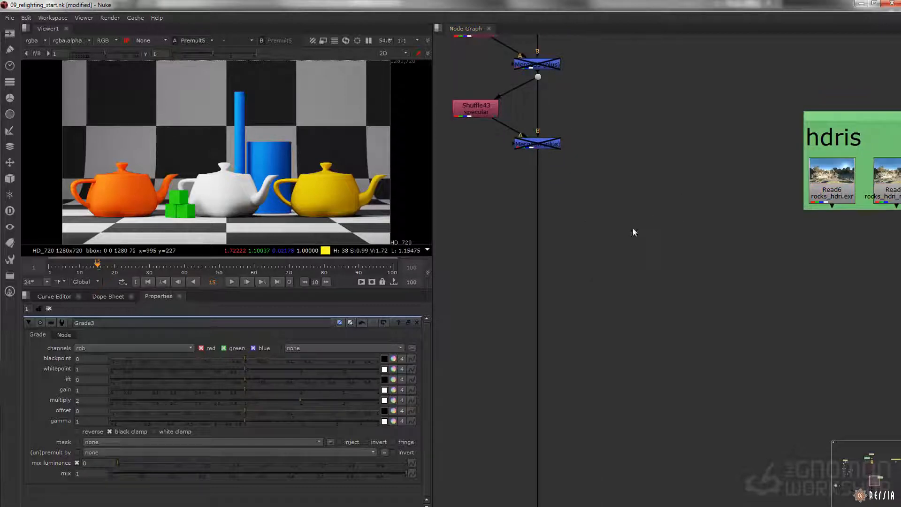
key("Return")
left_click_drag(620, 209, 538, 146)
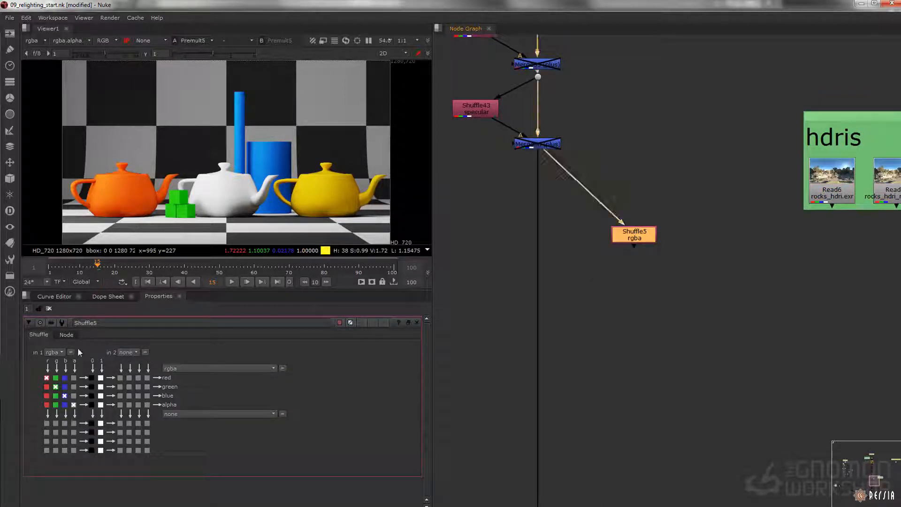
left_click(54, 352)
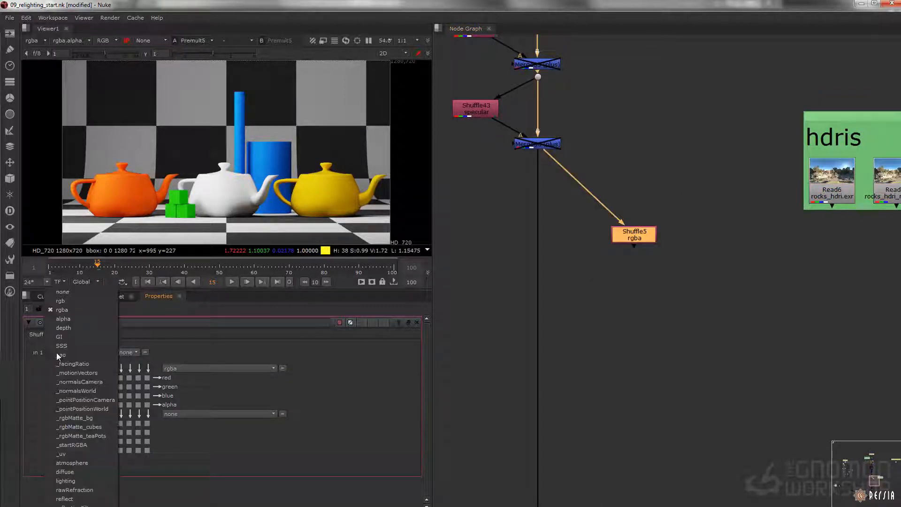
left_click(78, 382)
left_click_drag(633, 235, 638, 229)
key("1")
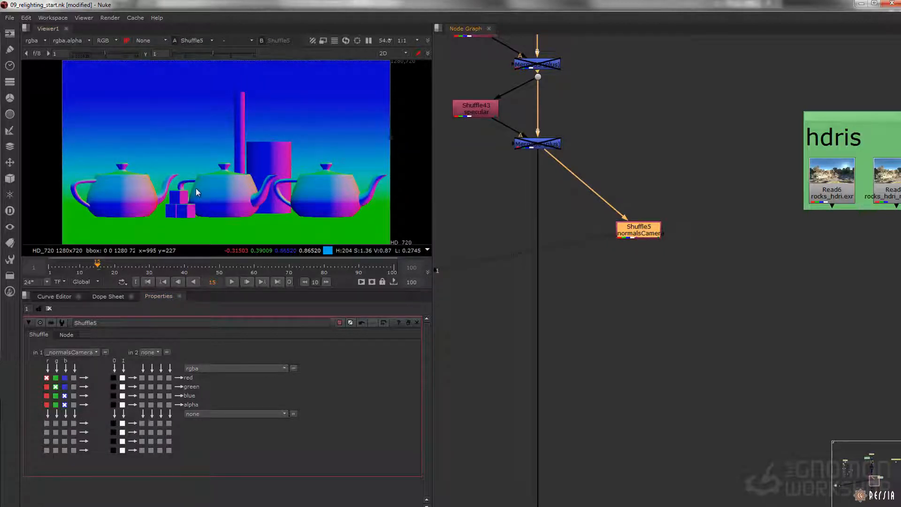
Step: Compare the Read6 rocks_hdri image with the camera normals and inspect the middle teapot's normals
left_click(838, 179)
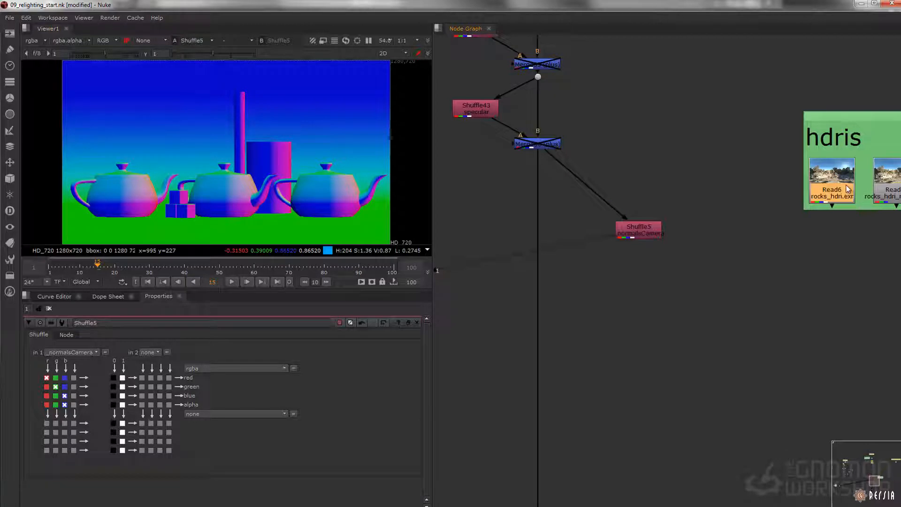
key("1")
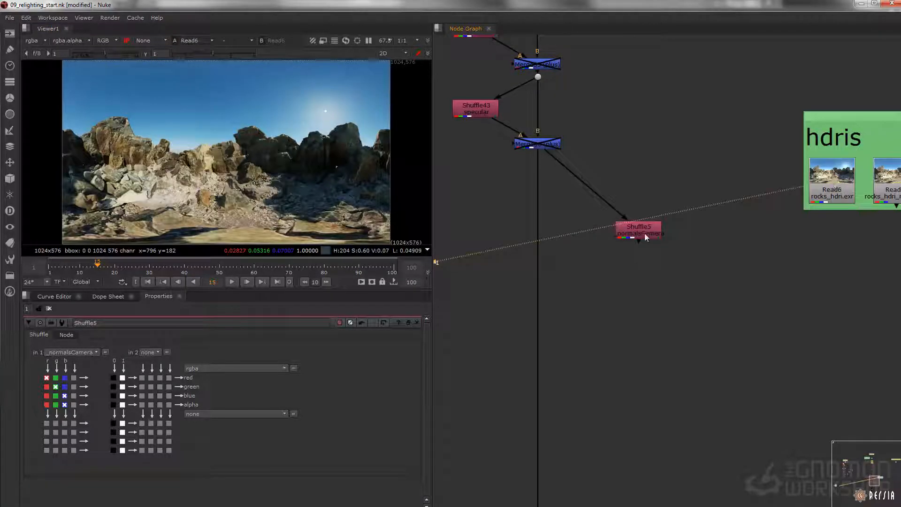
left_click(644, 233)
key("1")
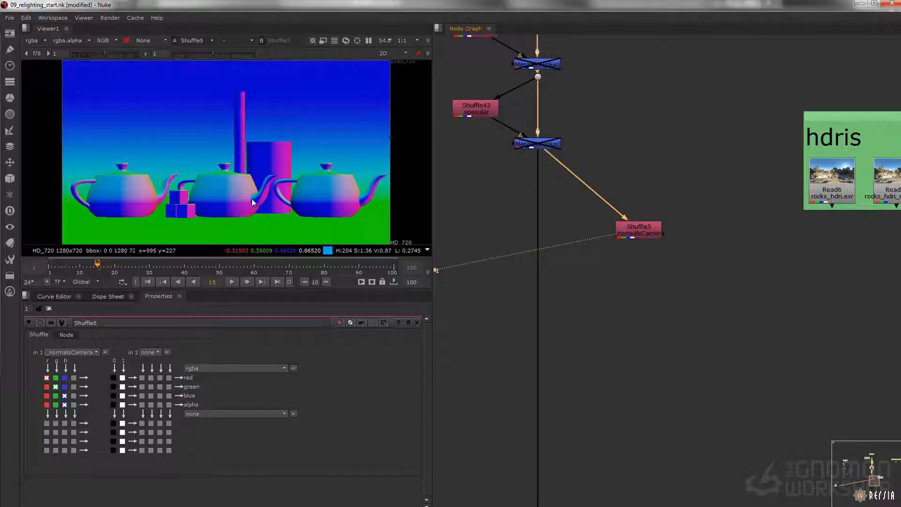
scroll(205, 193, "up", 5)
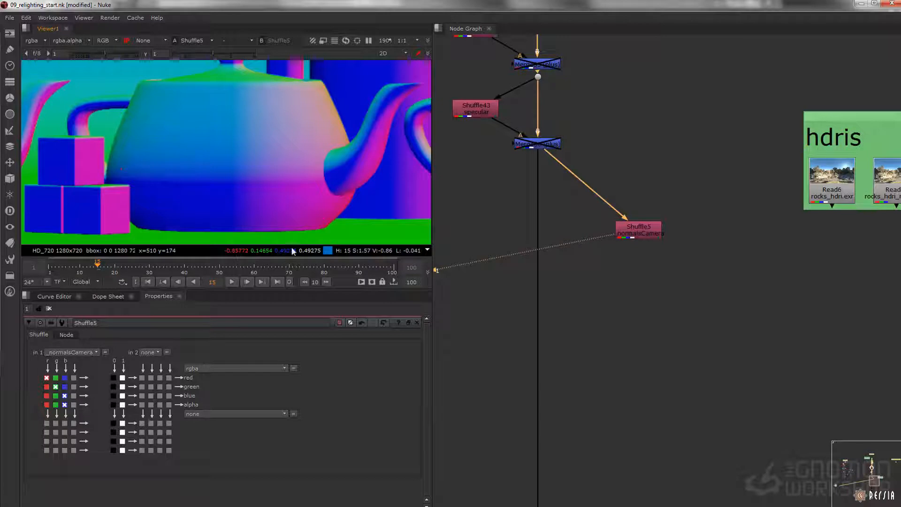
Step: Add a Grade node after the normalsCamera Shuffle and set its blackpoint to -1
key("g")
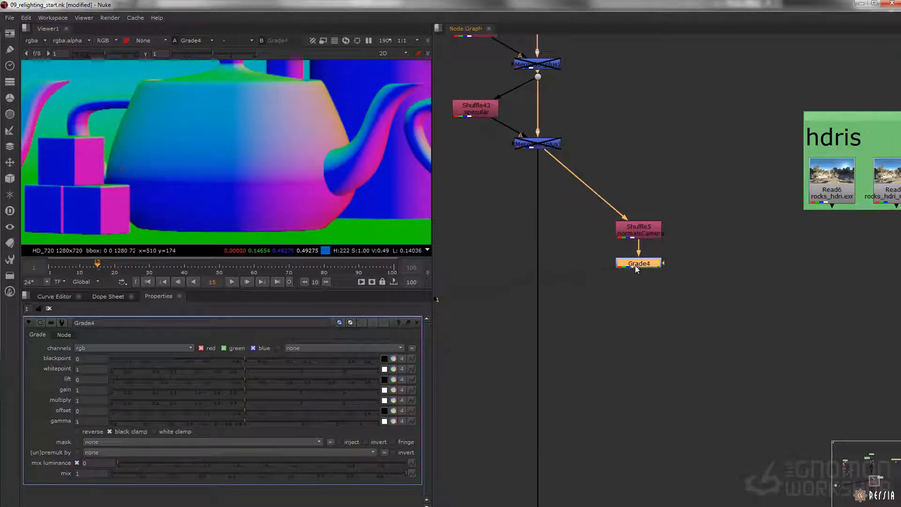
left_click(82, 360)
type("-1")
key("Tab")
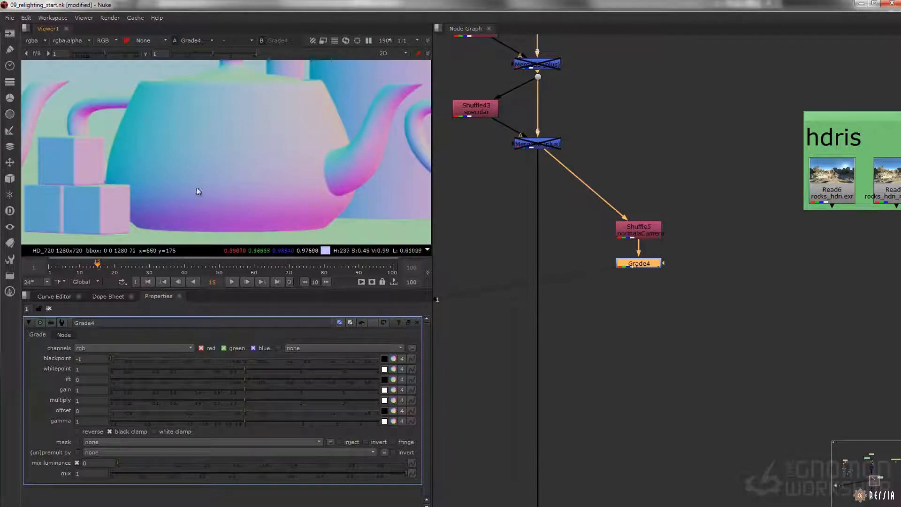
Step: Compare the normals with and without Grade4 while the viewer's input process is switched off, then restore the viewer setting
left_click(127, 42)
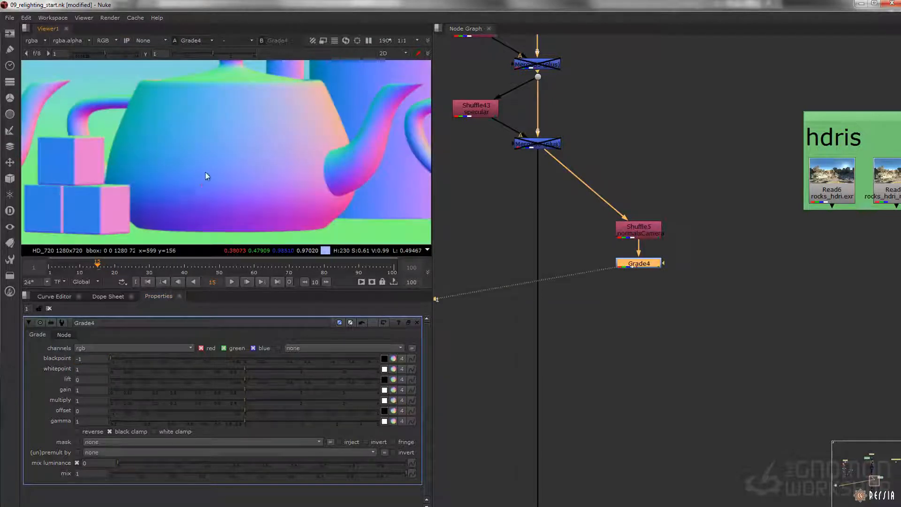
key("d")
key("d")
key("d")
key("d")
key("d")
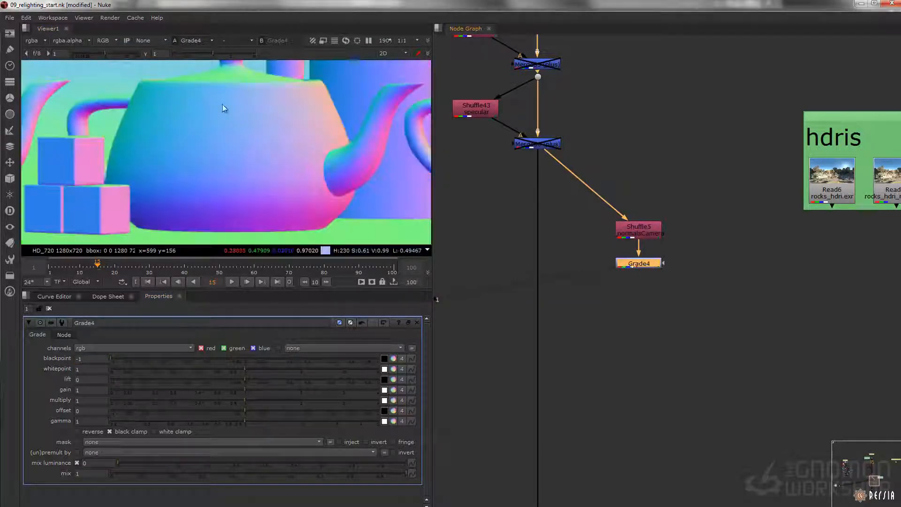
key("d")
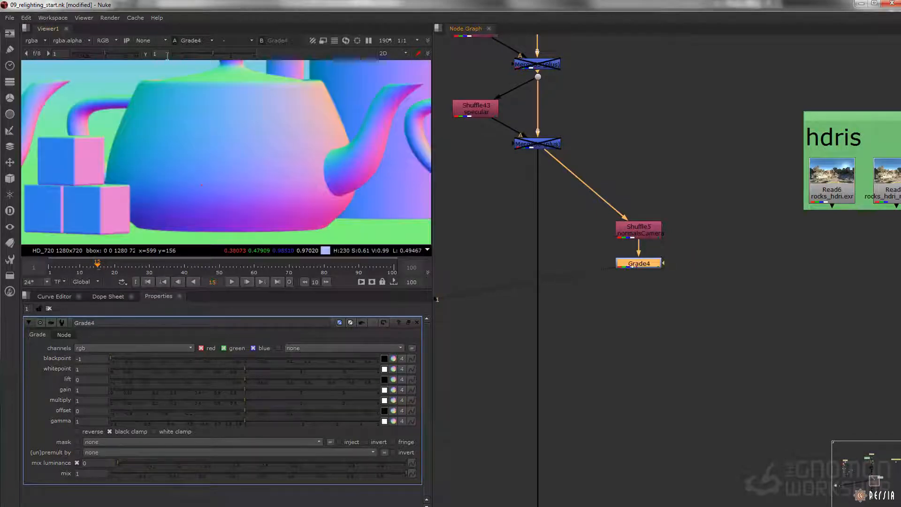
left_click(125, 42)
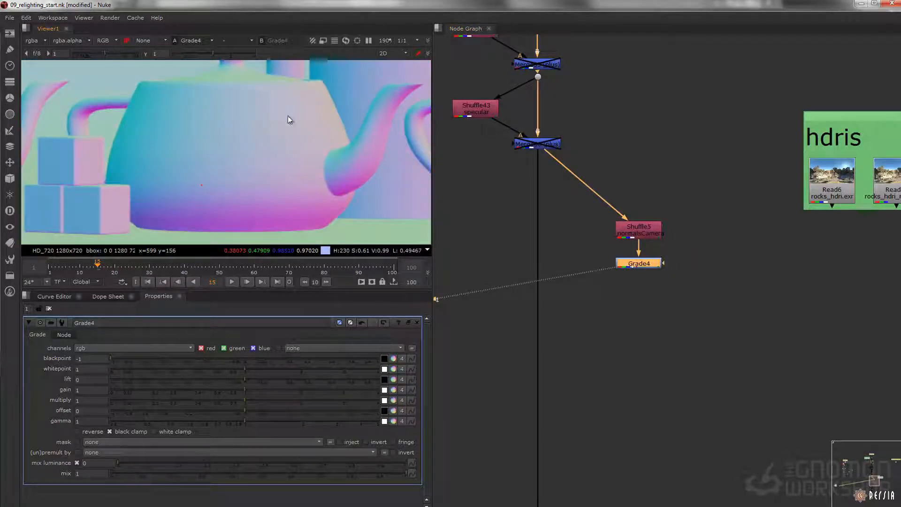
Step: Add an STMap node with its stmap input connected to Grade4 and its src input to Read6 rocks_hdri
middle_click_drag(631, 306, 615, 279)
left_click(615, 279)
key("Tab")
type("stma")
key("Return")
scroll(619, 276, "up", 3)
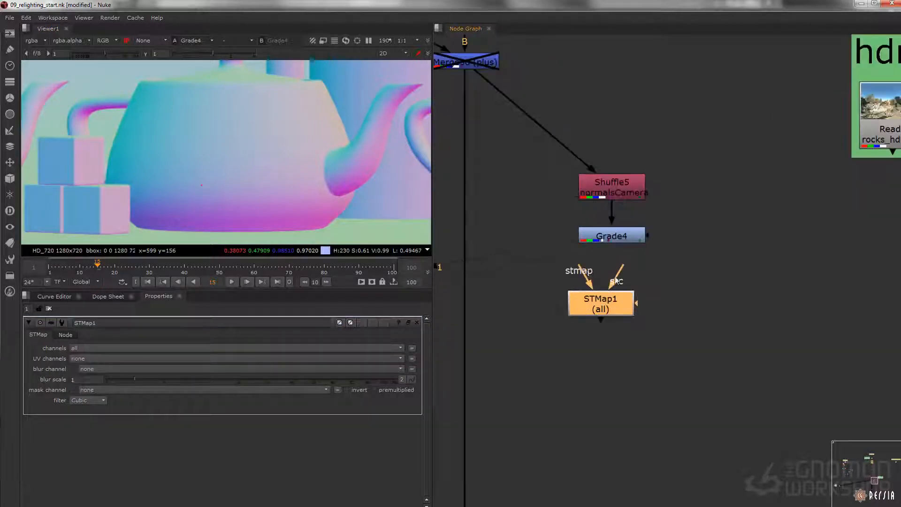
left_click_drag(586, 274, 611, 239)
left_click_drag(613, 307, 624, 337)
left_click_drag(628, 306, 743, 249)
middle_click_drag(743, 249, 680, 272)
left_click_drag(680, 272, 801, 181)
middle_click_drag(509, 369, 561, 313)
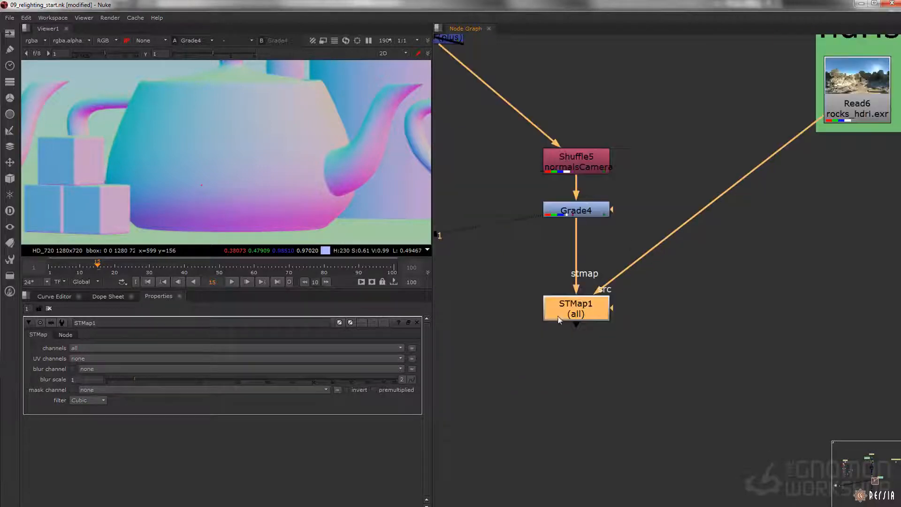
Step: View STMap1, set its UV channels to rgba, and check the reflections over the whole frame
key("1")
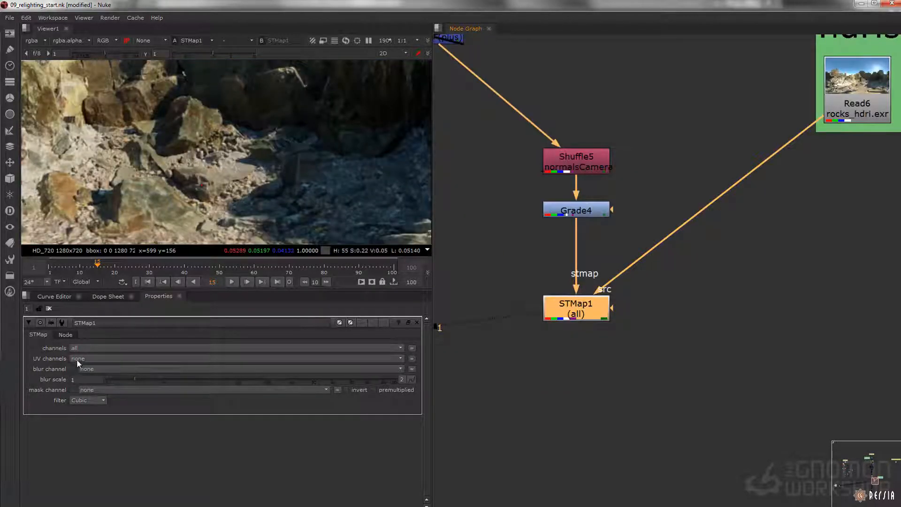
left_click(90, 360)
left_click(98, 386)
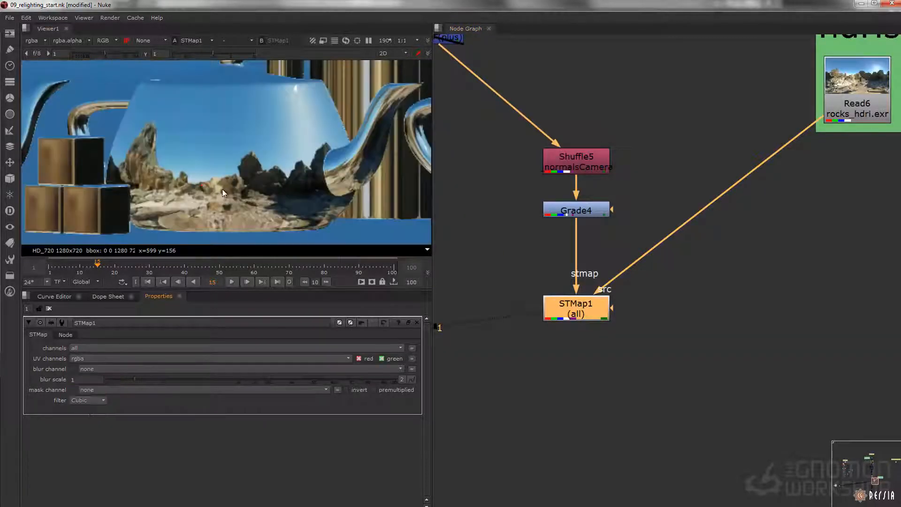
key("f")
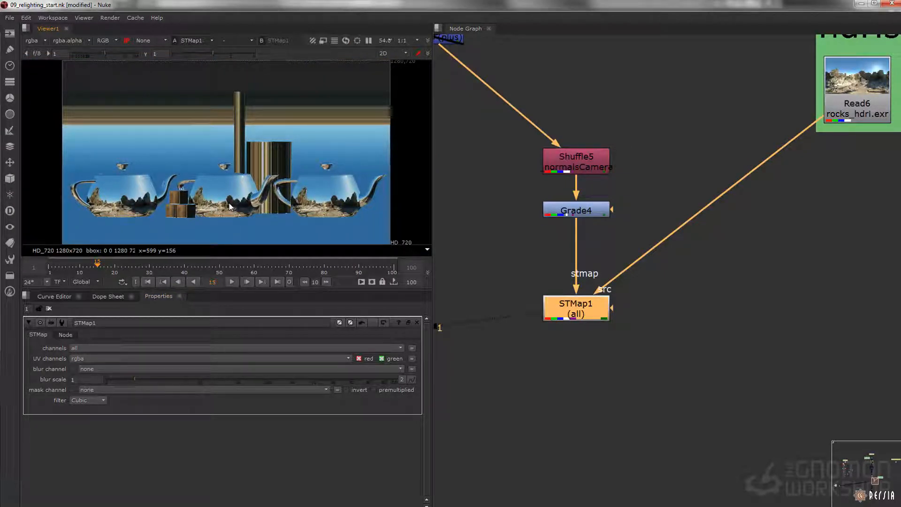
Step: Try Read9 studio_hdriB as STMap1's source, then switch the source to Read10 studio_hdriA
scroll(732, 175, "down", 1)
middle_click_drag(735, 175, 646, 185)
scroll(645, 184, "down", 1)
middle_click_drag(695, 157, 584, 170)
left_click_drag(586, 166, 783, 155)
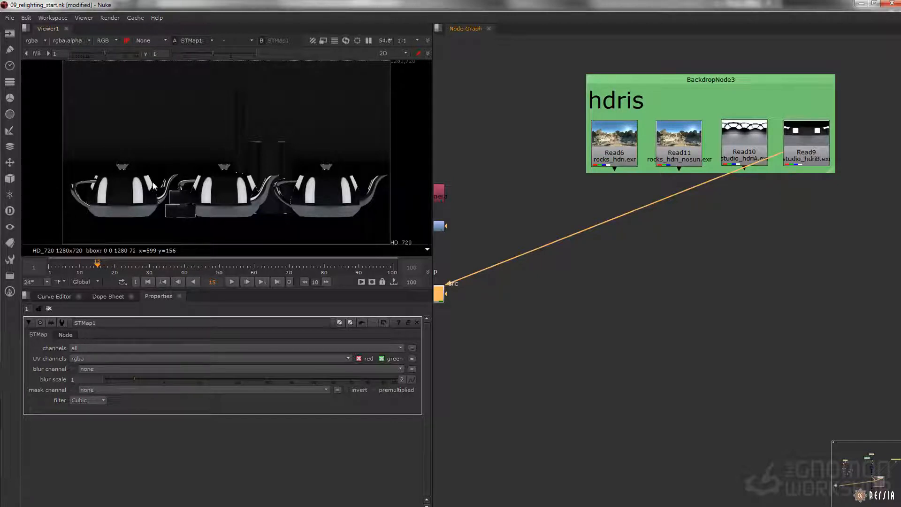
left_click_drag(731, 174, 745, 159)
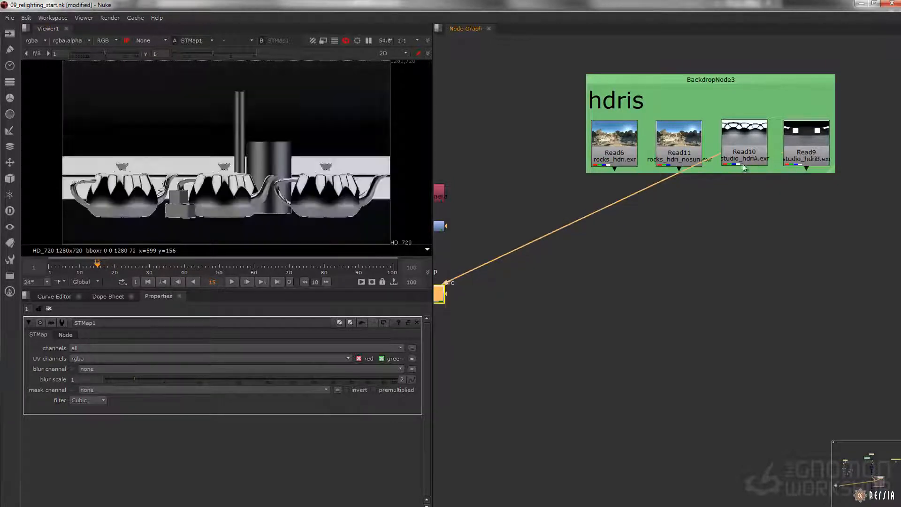
Step: Insert a Transform node after Read10 and try increasing its y translation to shift the reflections
left_click(753, 158)
key("t")
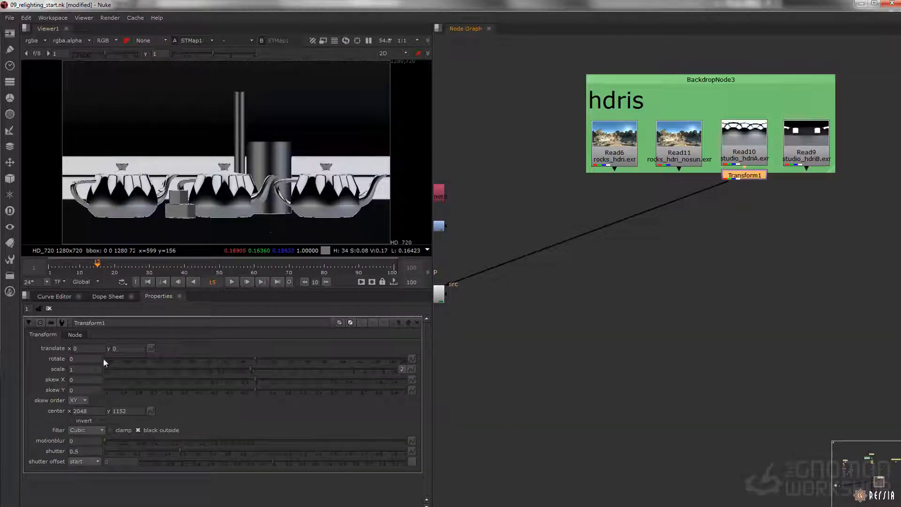
left_click(113, 349)
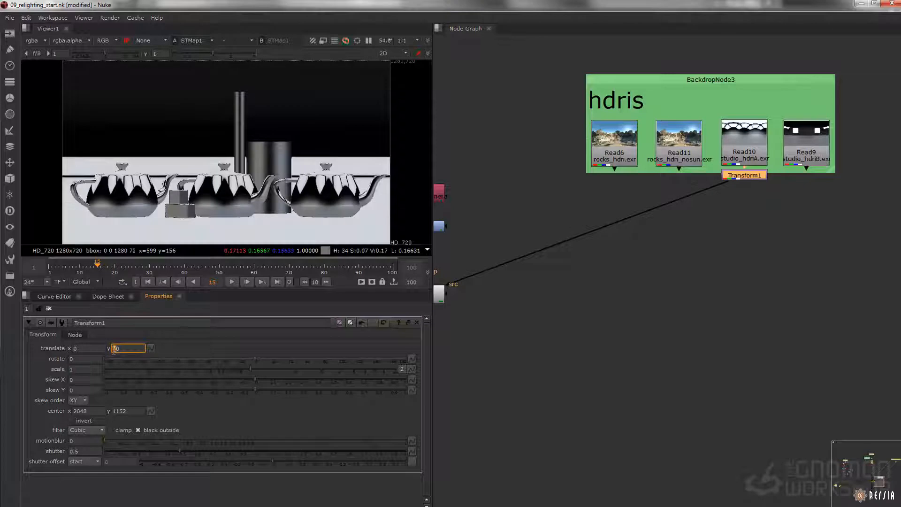
key("Up")
key("Up")
key("Up")
key("Up")
key("Up")
key("Up")
key("Up")
key("Up")
key("Up")
key("Up")
key("Up")
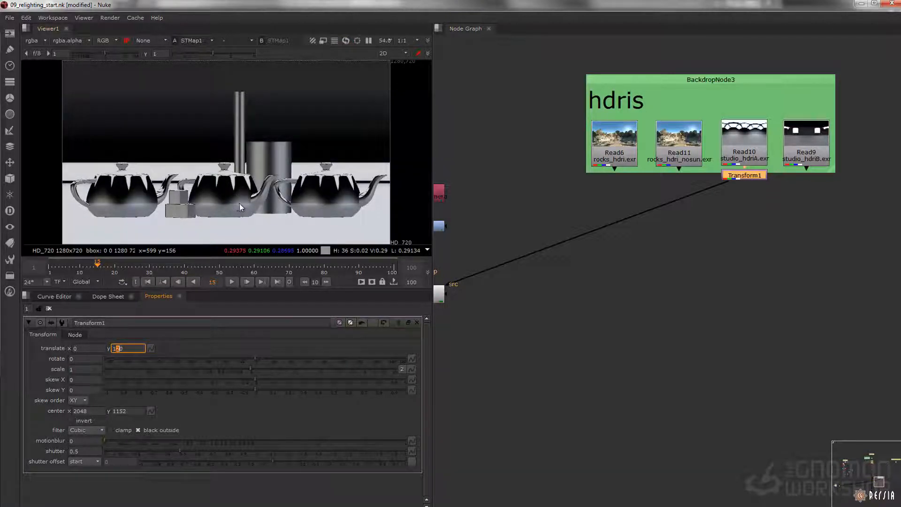
Step: Try lowering Transform1's y translation to -130, then remove the Transform node
key("Down")
key("Down")
key("Down")
key("Down")
key("Down")
key("Down")
key("Down")
key("Down")
key("Down")
key("Down")
key("Down")
key("Down")
key("Down")
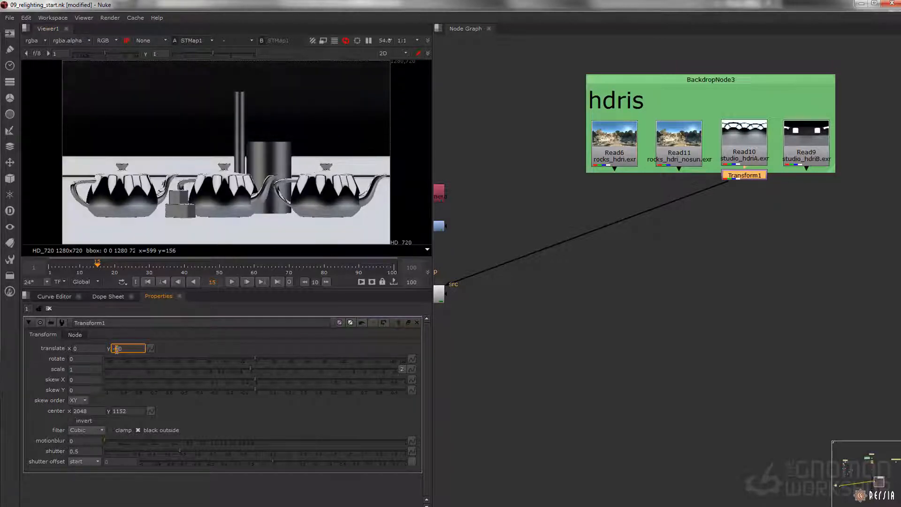
key("Down")
key("Down")
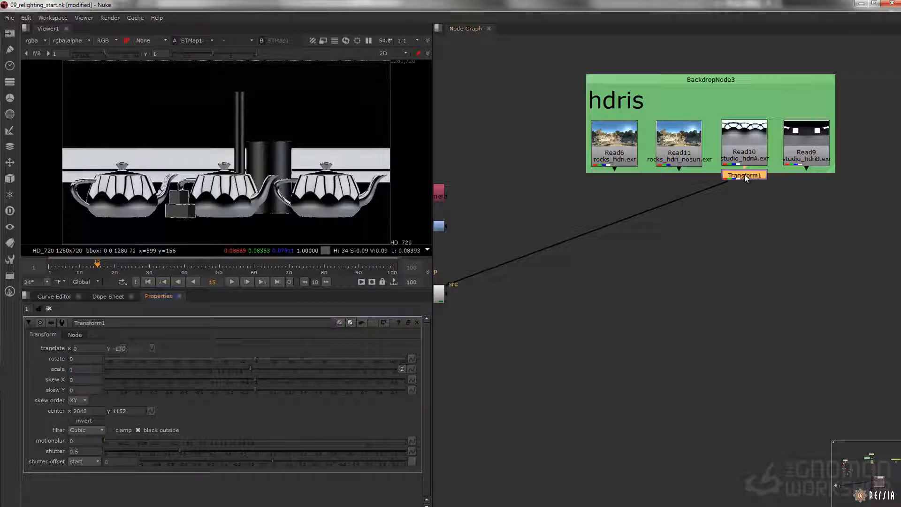
key("Delete")
Step: Add a Merge node that combines STMap1 as A with the main rebuild branch as B
left_click(630, 258)
middle_click_drag(630, 259, 878, 200)
middle_click_drag(584, 287, 601, 280)
key("m")
left_click_drag(620, 282, 587, 284)
left_click_drag(676, 242, 679, 239)
left_click_drag(574, 266, 678, 229)
Step: Toggle the disabled state of the reflect and specular merges upstream of the new Merge
middle_click_drag(609, 324, 599, 502)
left_click_drag(635, 99, 543, 249)
key("d")
Step: View Merge8 and set its operation to plus
middle_click_drag(560, 479, 566, 297)
scroll(567, 303, "up", 3)
left_click(593, 261)
key("1")
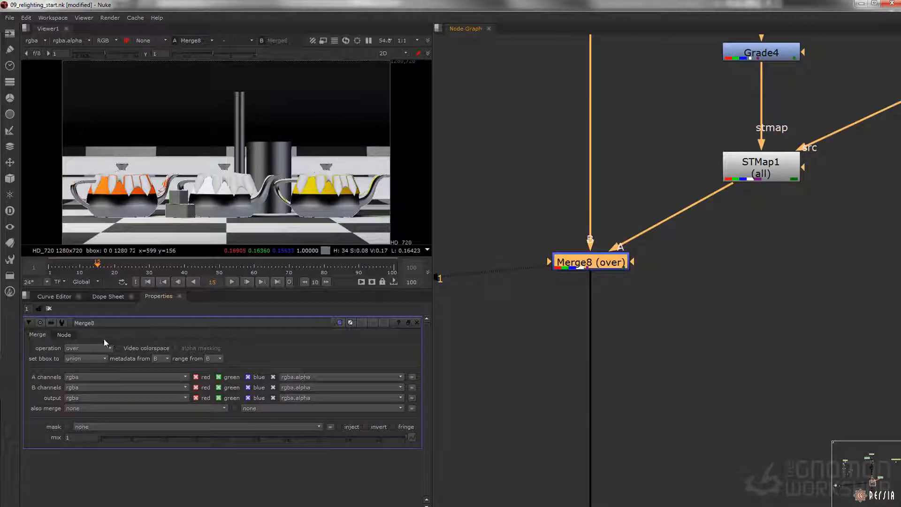
left_click(98, 348)
left_click(93, 366)
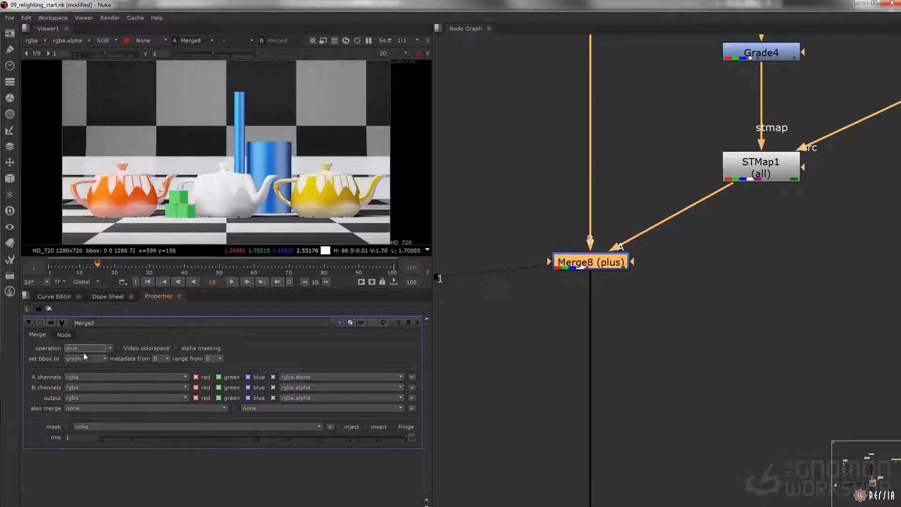
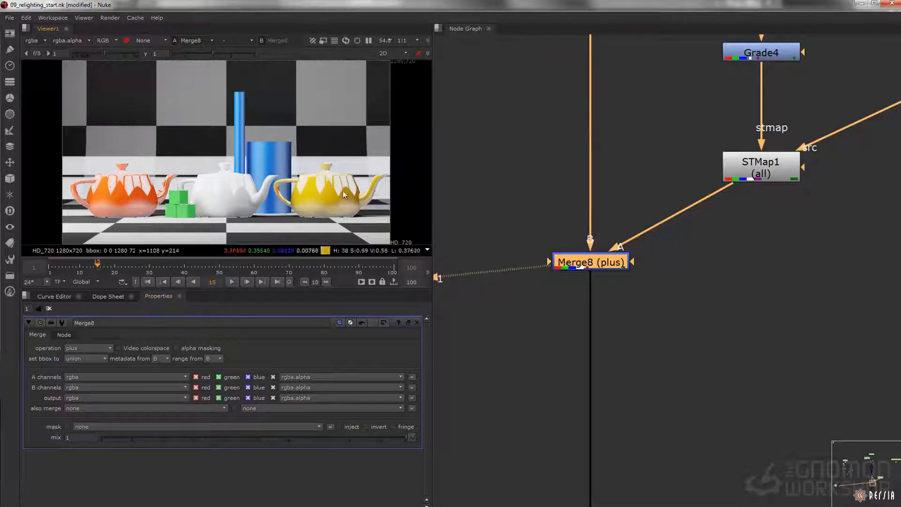
Step: Add a Shuffle node beside Grade4 and connect its input to the normalsCamera Shuffle5
scroll(718, 195, "down", 5)
middle_click_drag(718, 195, 592, 253)
scroll(627, 222, "up", 3)
left_click(687, 178)
key("Tab")
type("shuffle")
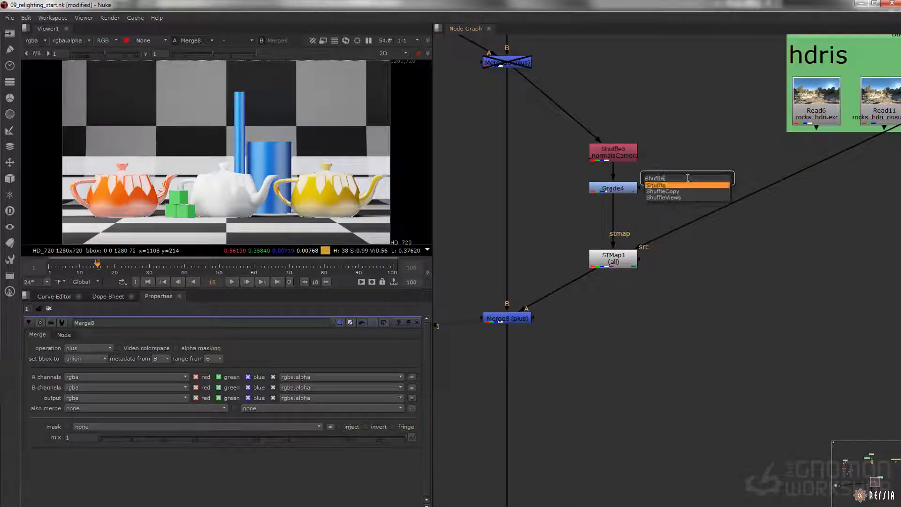
key("Return")
left_click_drag(672, 157, 614, 151)
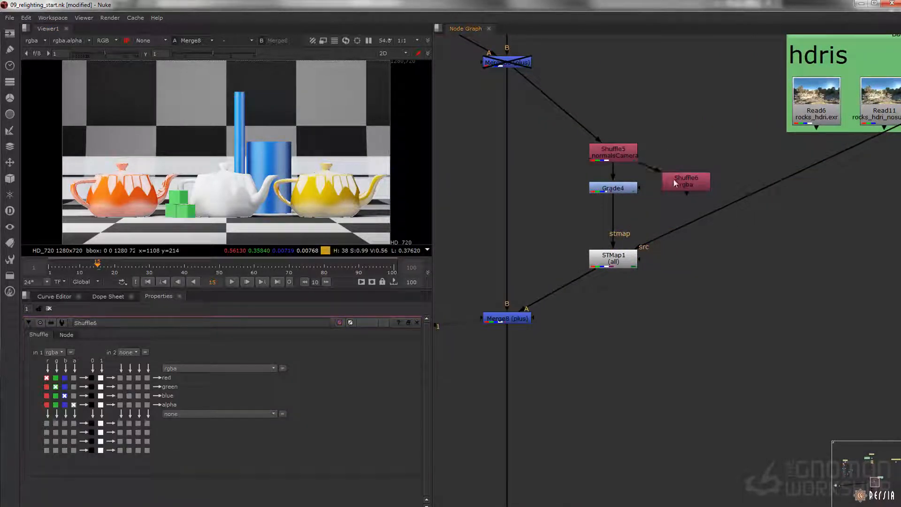
Step: View Shuffle6 and set its first input to the _rgbMatte_teaPots channels
key("1")
left_click(55, 351)
left_click(60, 343)
left_click(58, 351)
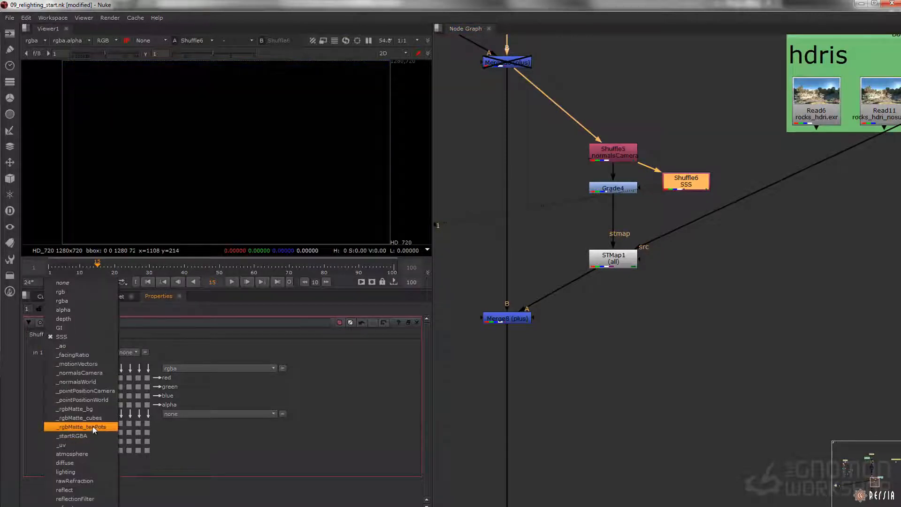
left_click(97, 426)
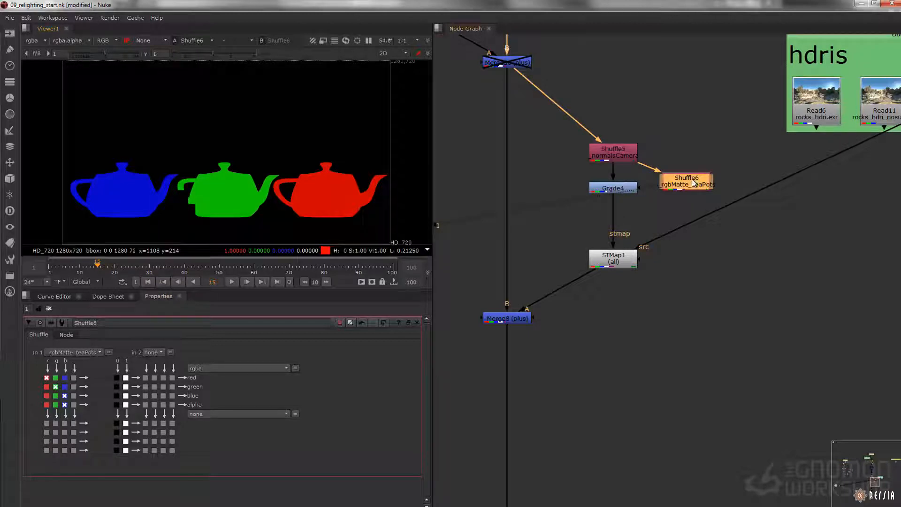
Step: Add an Expression node after Shuffle6 that outputs r+g+b to all the rgba channels
key("Tab")
type("expr")
key("Return")
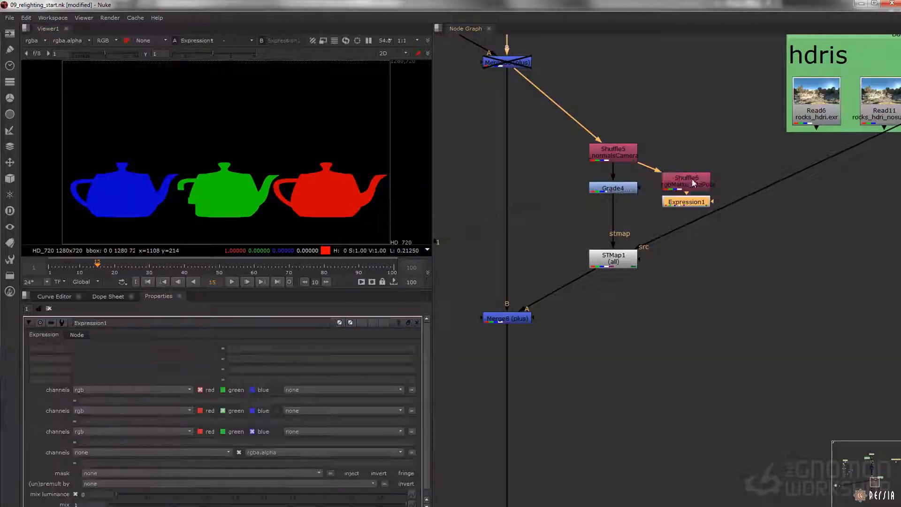
left_click(99, 392)
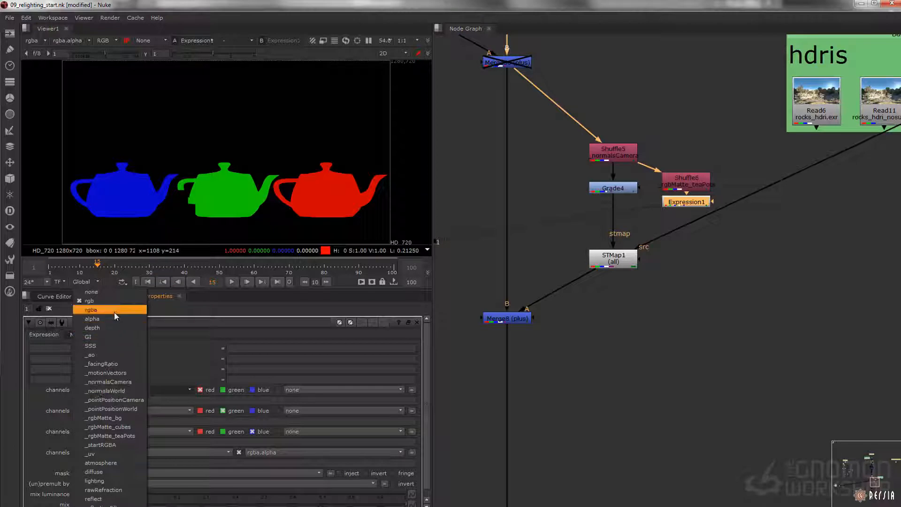
left_click(114, 311)
left_click(120, 399)
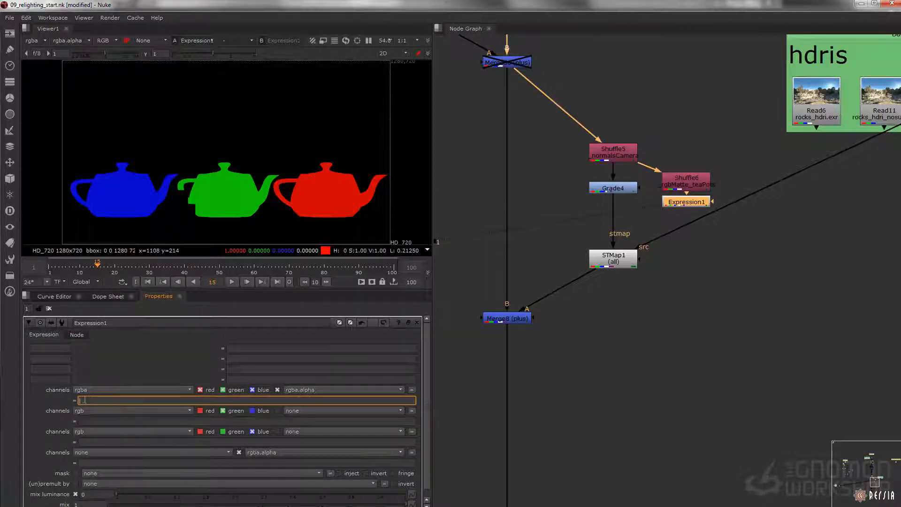
type("r+g+b")
key("Return")
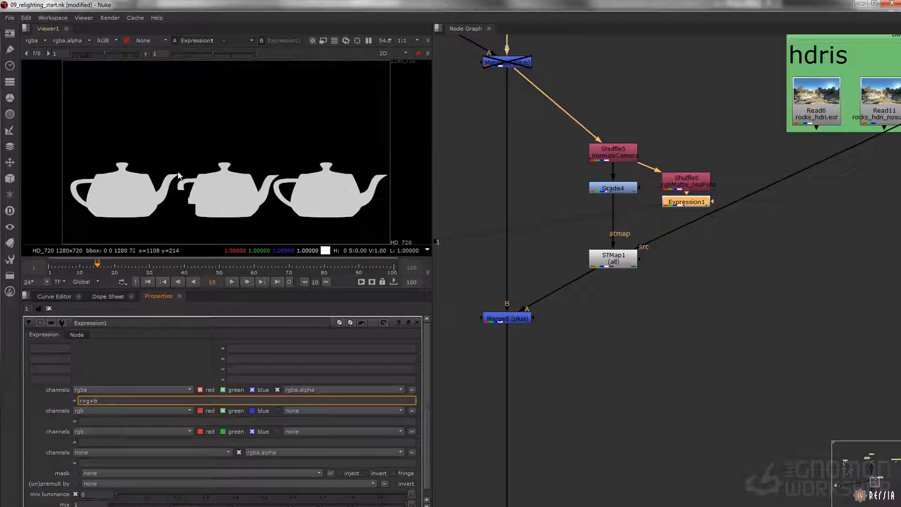
Step: Add a Merge node after STMap1 with Expression1 as its A input and set its operation to mask
left_click(629, 291)
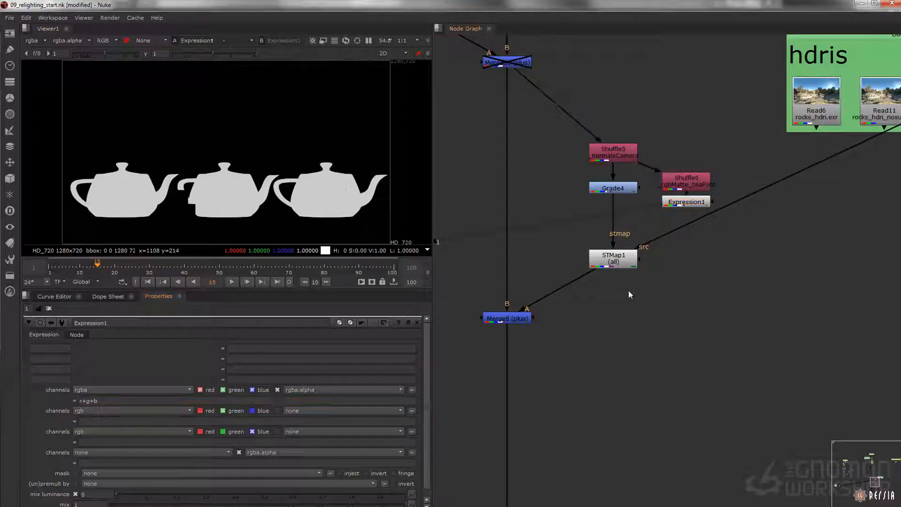
key("m")
left_click_drag(631, 291, 690, 202)
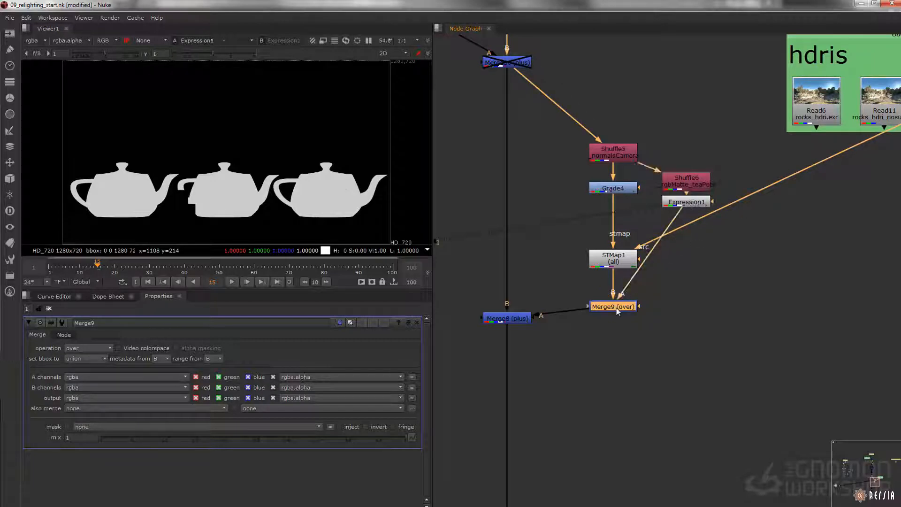
key("1")
left_click(91, 347)
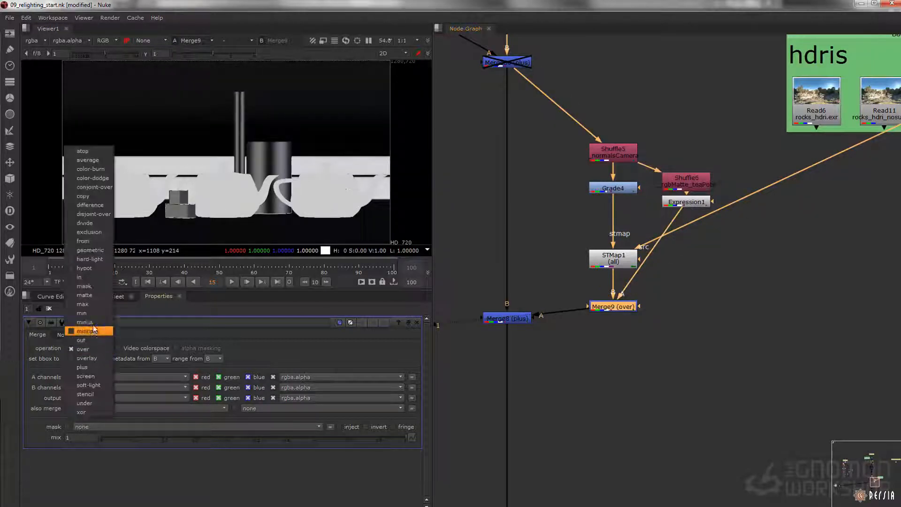
left_click(94, 292)
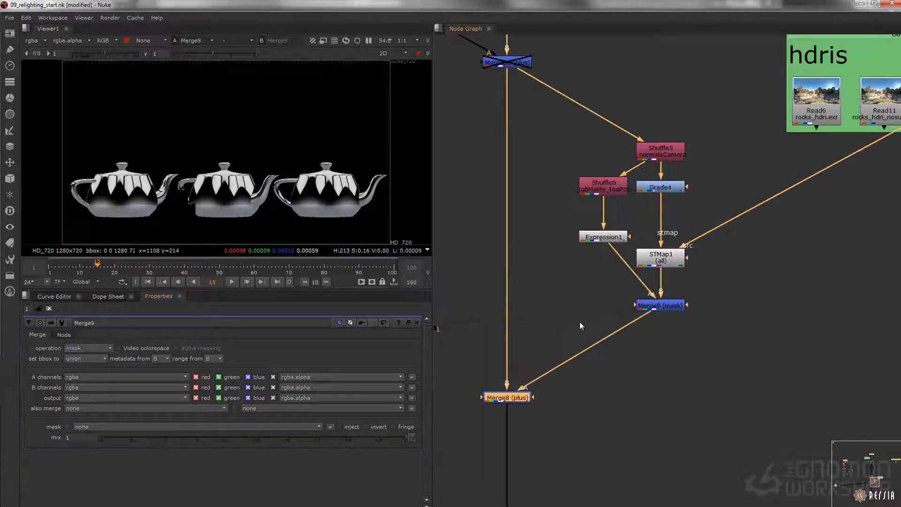
Step: Tidy the node layout around the masked reflection branch and view Merge8 close up on the yellow teapot
middle_click_drag(589, 275, 568, 244)
middle_click_drag(567, 337, 598, 324)
left_click_drag(599, 323, 467, 381)
key("1")
scroll(262, 197, "up", 5)
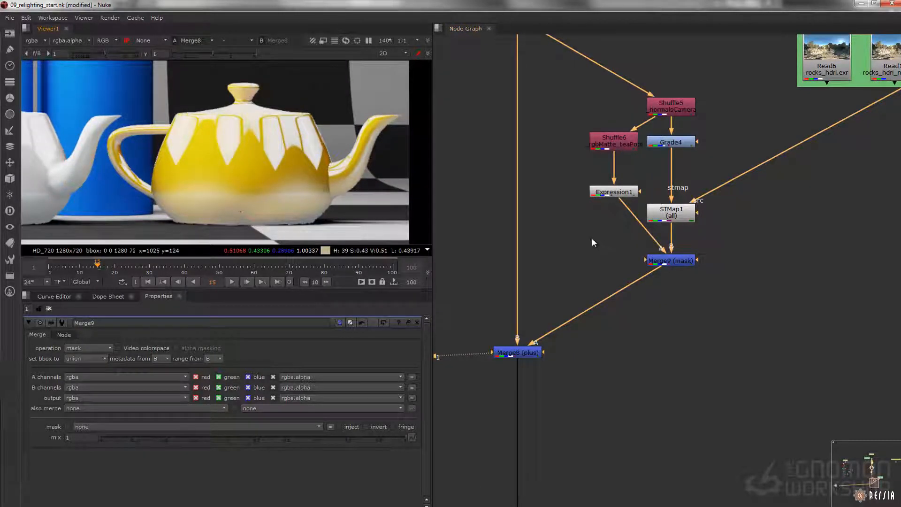
Step: Add a Shuffle node fed by Expression1 and set its first input to the _ao channels
middle_click_drag(610, 241, 608, 247)
left_click(607, 247)
key("Tab")
type("Shuffle")
key("Down")
key("Return")
left_click_drag(606, 238, 611, 199)
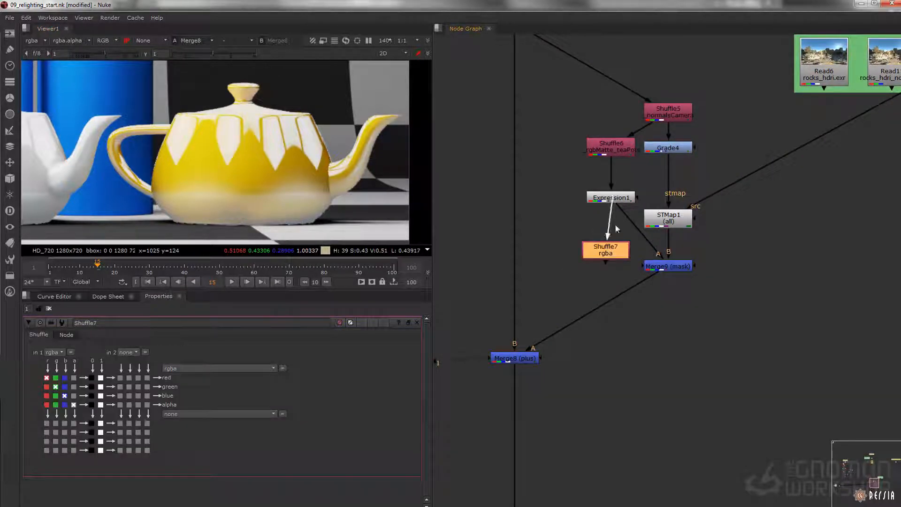
key("1")
left_click(56, 352)
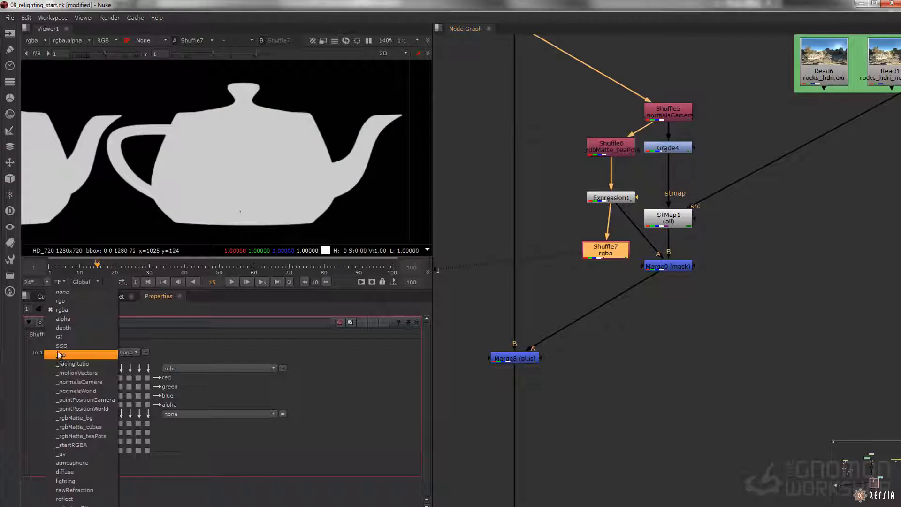
left_click(74, 356)
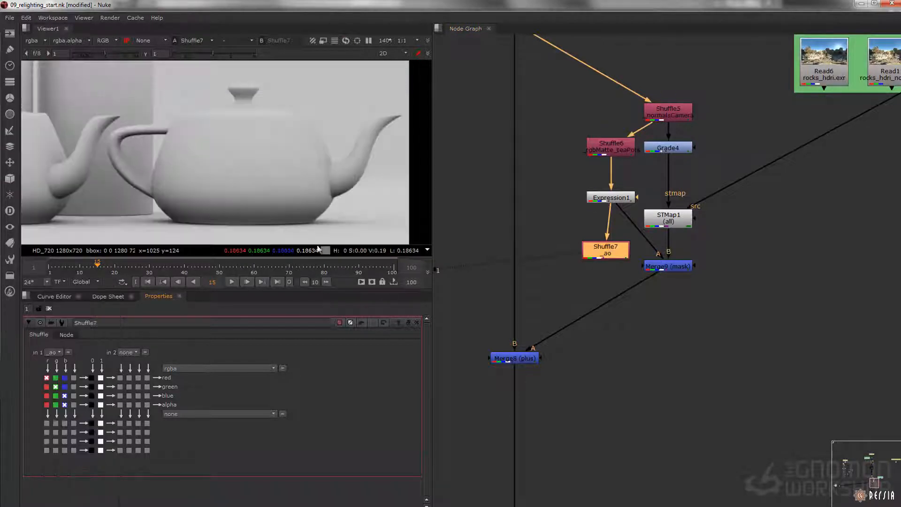
Step: Insert a Merge node between Merge9 and Merge8 and connect the ao Shuffle7 as its A input
scroll(615, 294, "up", 2)
left_click(632, 312)
key("m")
left_click_drag(632, 312, 702, 328)
left_click(701, 250)
key("1")
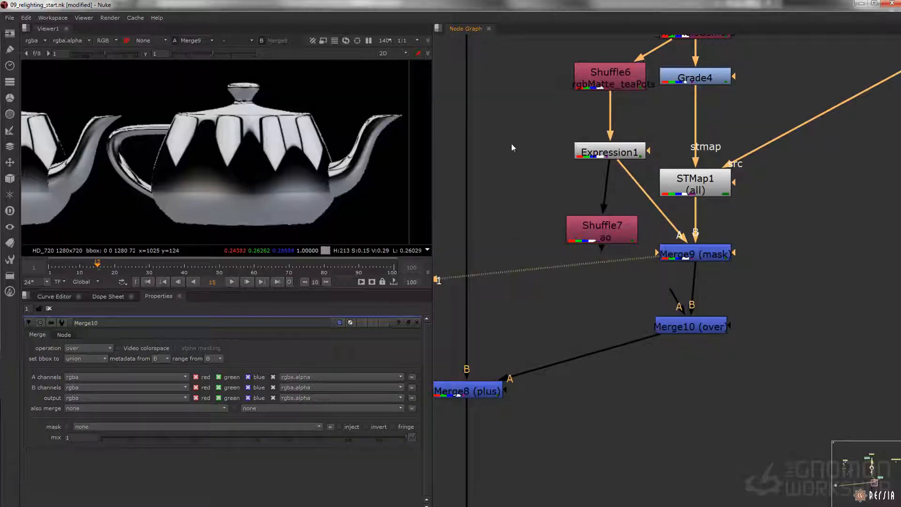
left_click_drag(588, 249, 595, 239)
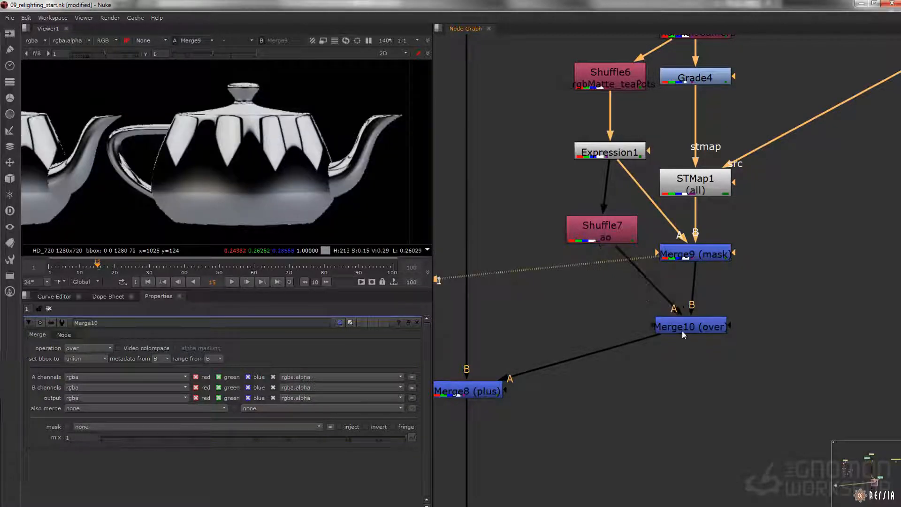
Step: View Merge10 and set its operation to multiply
left_click_drag(684, 332, 692, 331)
key("1")
left_click(94, 349)
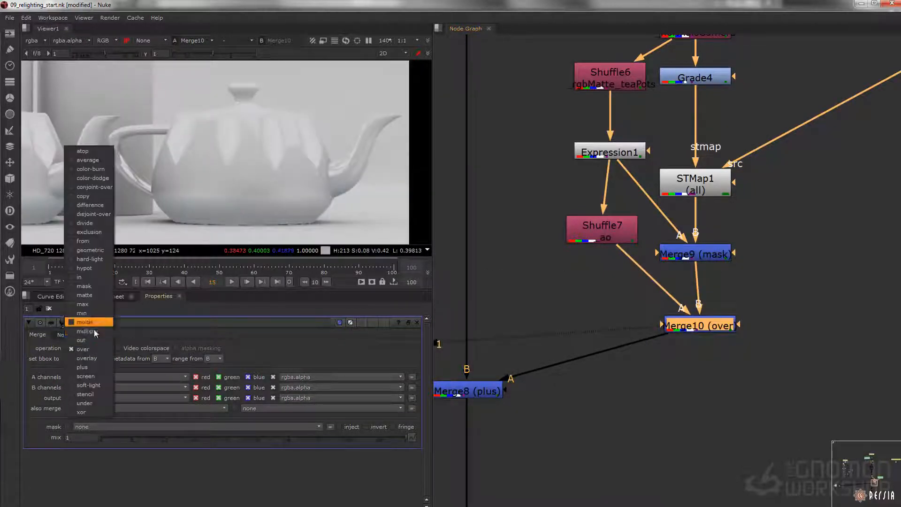
left_click(98, 334)
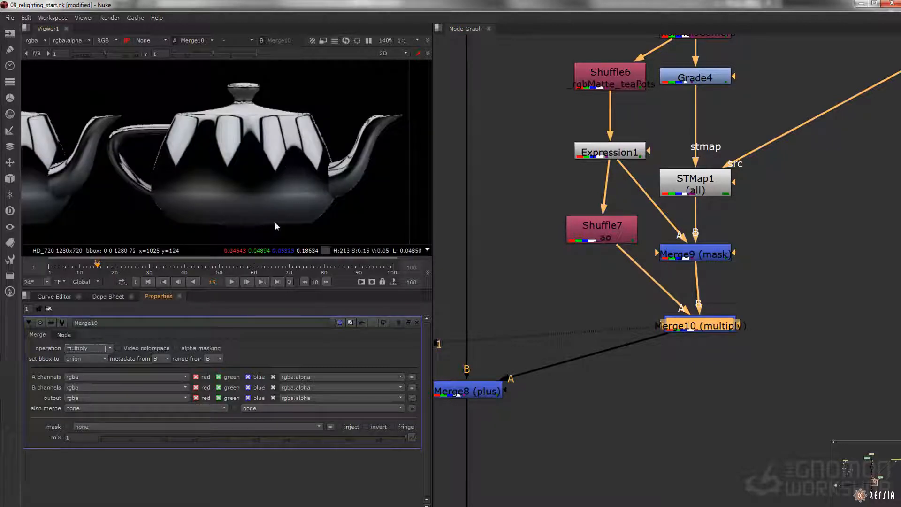
Step: Toggle Merge10 off and on to compare the occlusion effect, first in its own output and in Merge8's
key("d")
key("d")
key("d")
key("d")
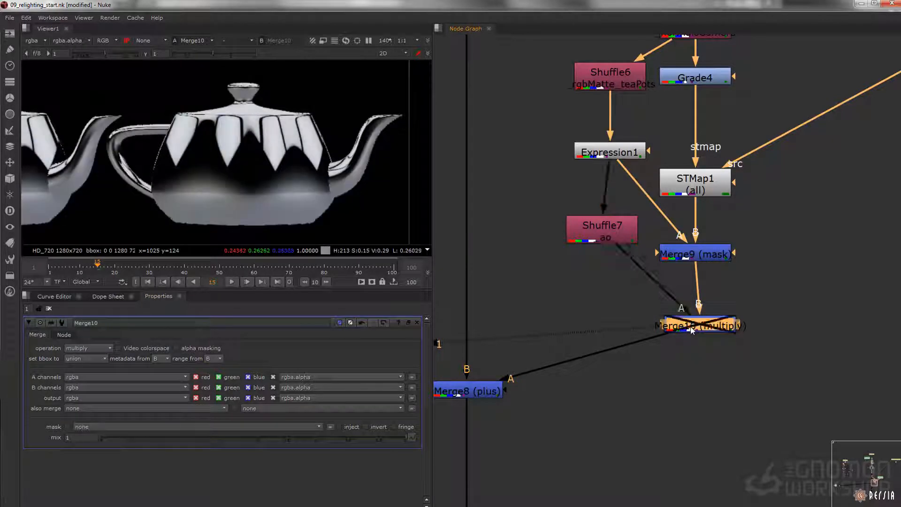
left_click(477, 389)
key("1")
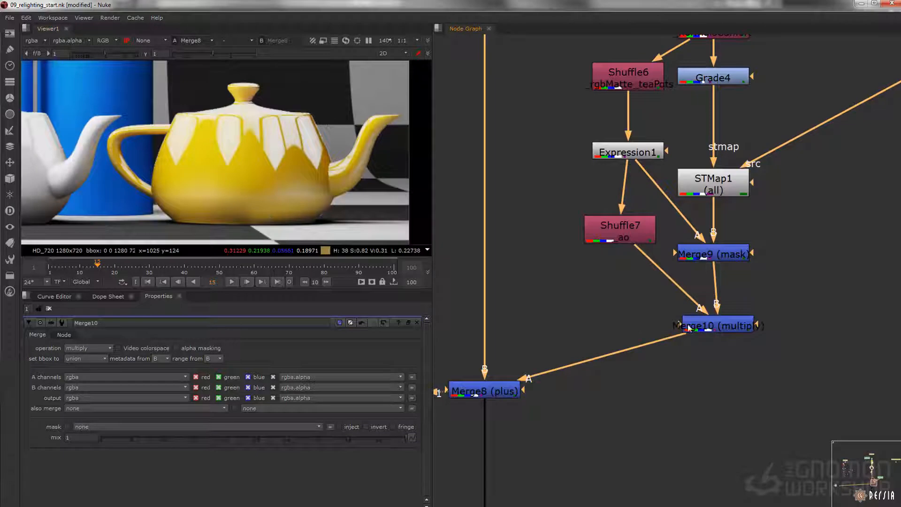
left_click(718, 326)
key("d")
key("d")
key("d")
key("d")
Step: Add a Grade node after the ao Shuffle7 and lower its gamma to 0.51
left_click_drag(629, 241, 638, 260)
key("g")
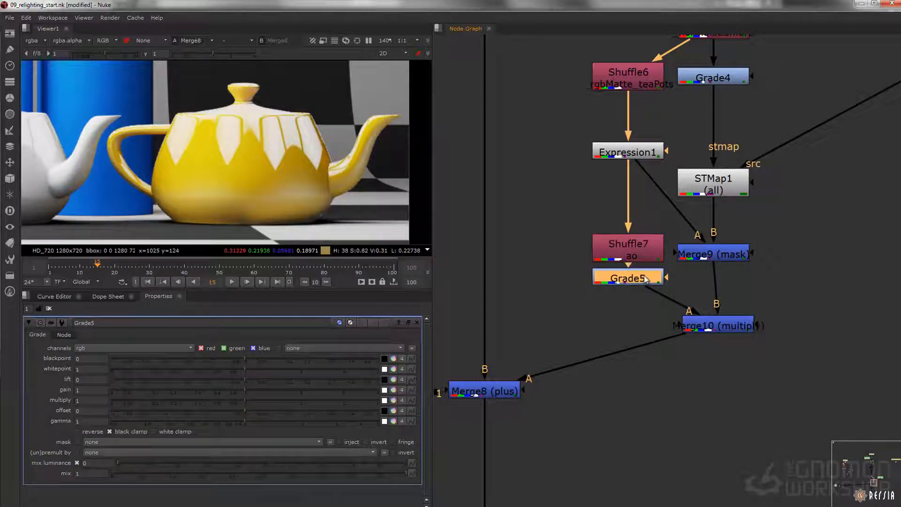
left_click_drag(111, 412, 179, 415)
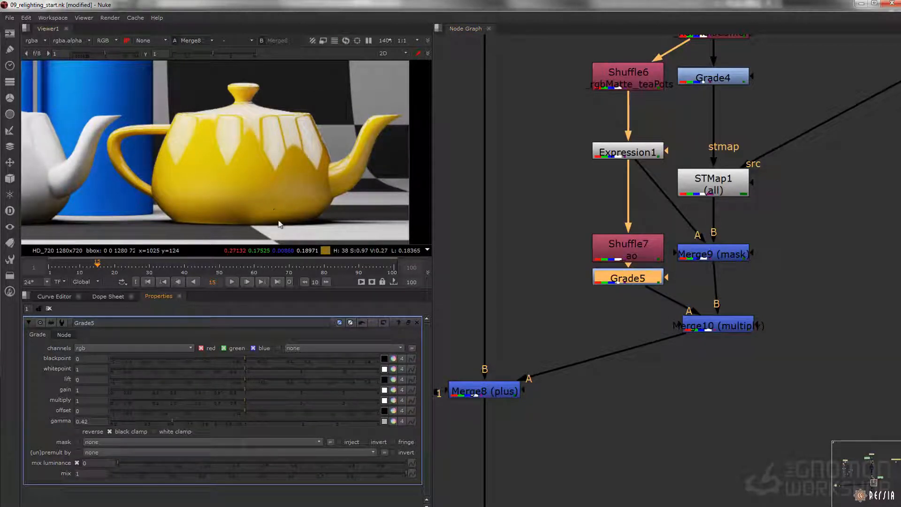
left_click(189, 417)
Step: View the final Premult5 output and examine the new reflections on the orange teapot
left_click_drag(593, 346, 547, 372)
key("f")
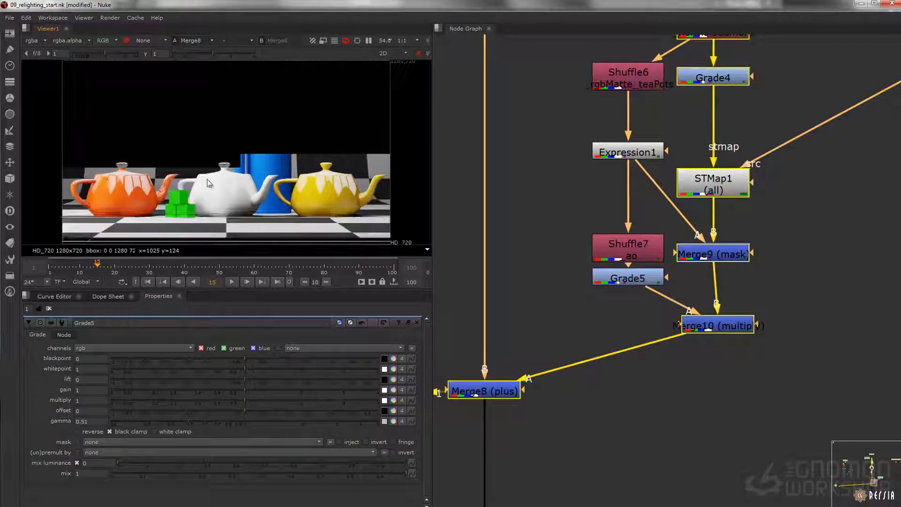
scroll(607, 392, "down", 4)
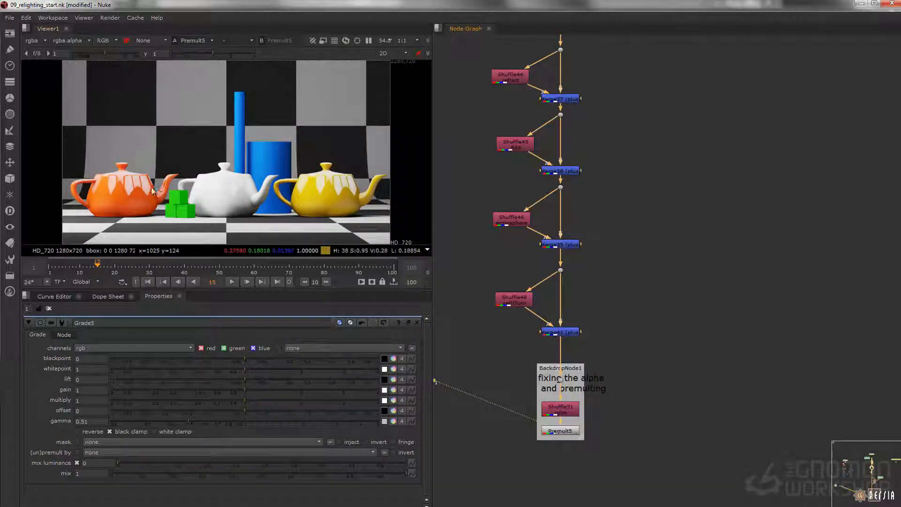
scroll(112, 195, "up", 5)
left_click(688, 195)
scroll(621, 282, "down", 5)
scroll(666, 227, "up", 5)
left_click_drag(669, 227, 727, 219)
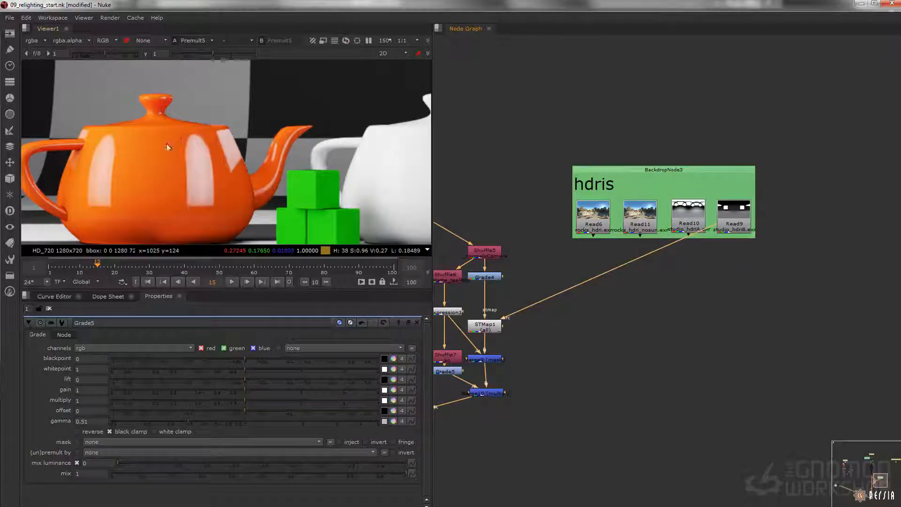
Step: Switch STMap1's src input to rocks_hdri_nosun.exr and then to rocks_hdri.exr
middle_click_drag(673, 248, 693, 232)
left_click_drag(736, 210, 657, 212)
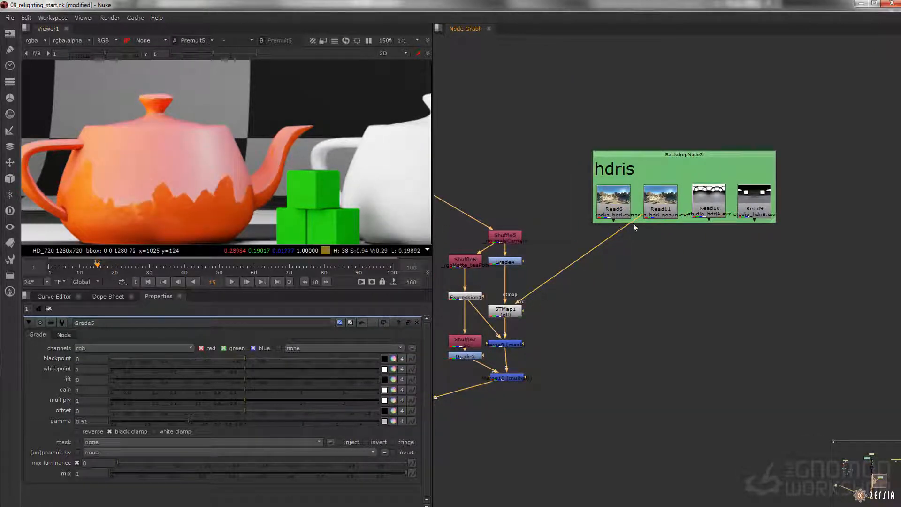
left_click_drag(600, 227, 613, 197)
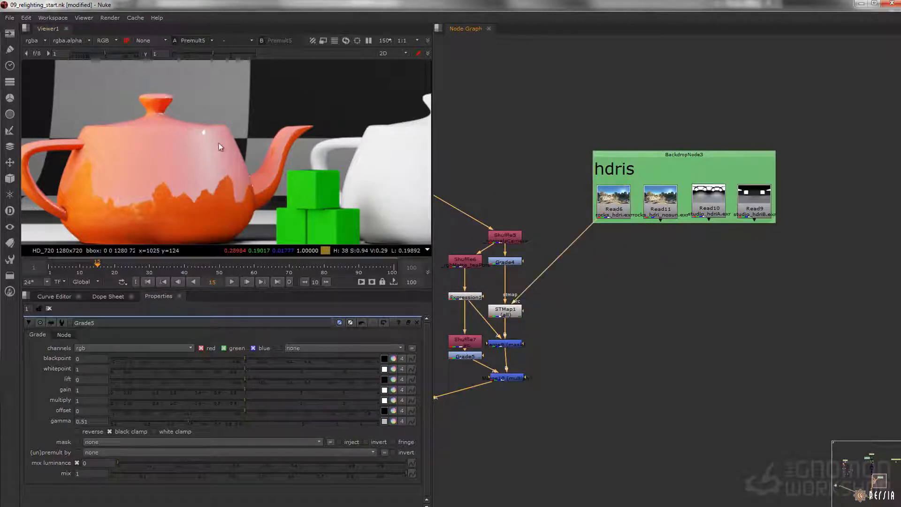
Step: Insert a Blur node between rocks_hdri.exr and STMap1 and raise its size to 39.6
scroll(635, 217, "up", 3)
left_click(625, 204)
key("b")
left_click_drag(627, 248, 623, 263)
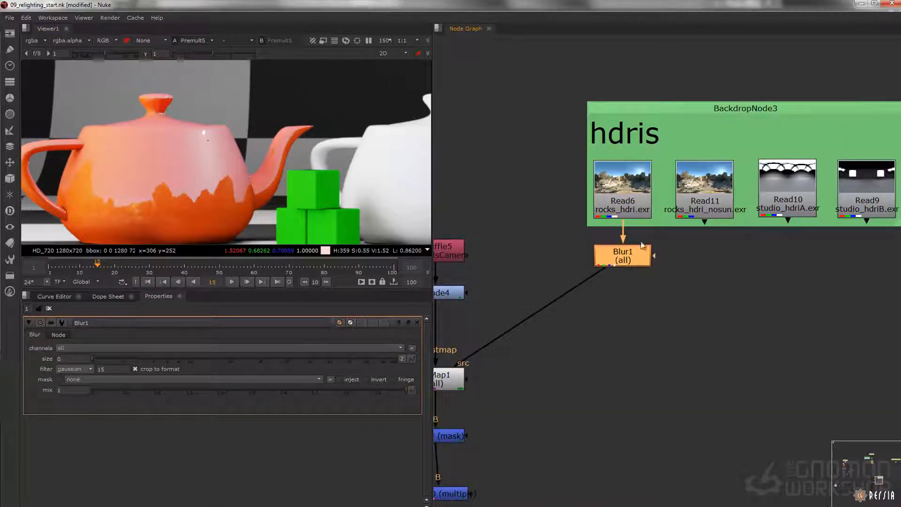
left_click_drag(91, 359, 132, 359)
left_click_drag(192, 361, 240, 359)
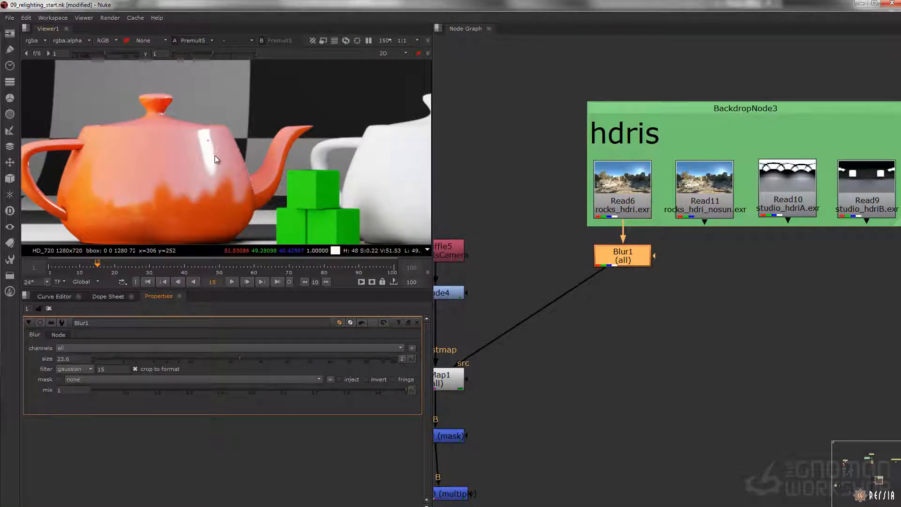
mouse_move(289, 361)
left_mouse_down()
mouse_move(327, 359)
mouse_move(283, 356)
left_mouse_up()
Step: Reconnect Blur1's input to studio_hdriB.exr and view that HDRI on its own
left_click_drag(610, 266, 866, 187)
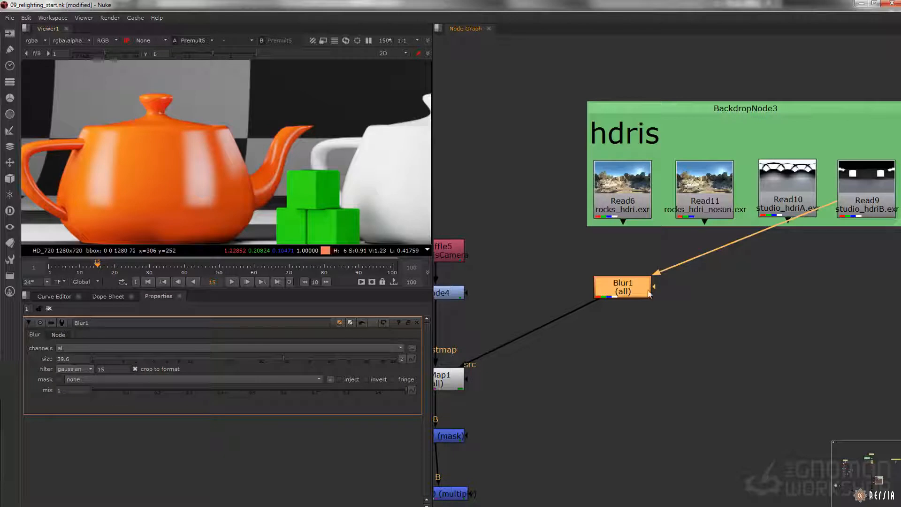
left_click(867, 190)
key("1")
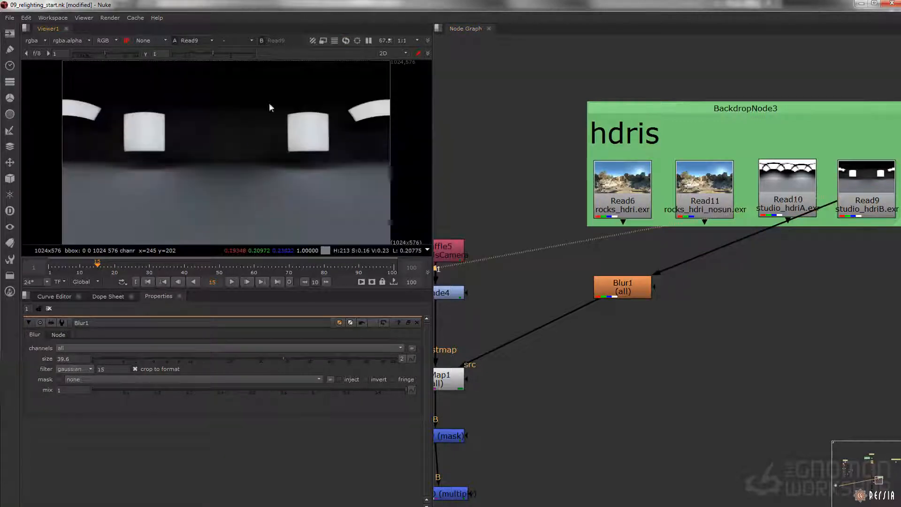
Step: View Merge8 to check the blurred studio reflections on the teapots and return to the hdris backdrop
middle_click_drag(524, 381, 588, 356)
left_click(498, 361)
middle_click_drag(499, 372, 671, 194)
left_click(486, 345)
key("1")
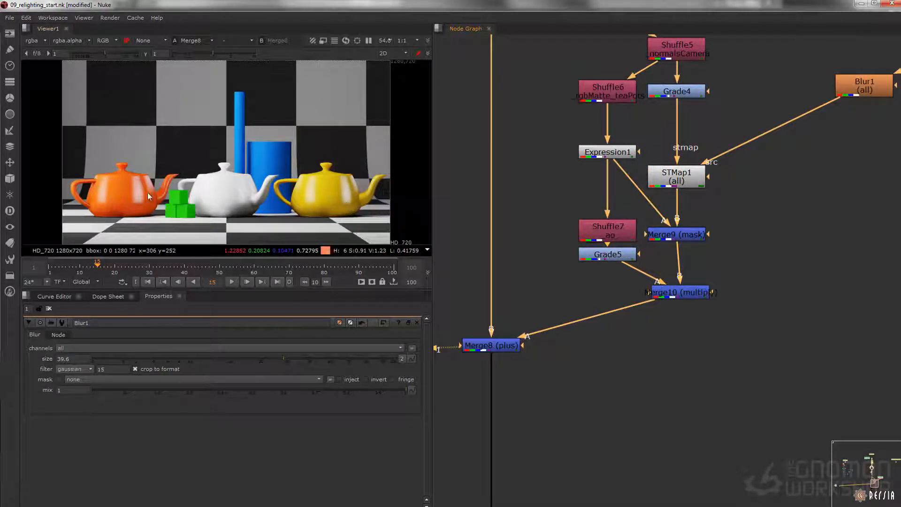
middle_click_drag(719, 257, 542, 279)
mouse_move(892, 70)
middle_mouse_down()
mouse_move(669, 220)
mouse_move(680, 210)
middle_mouse_up()
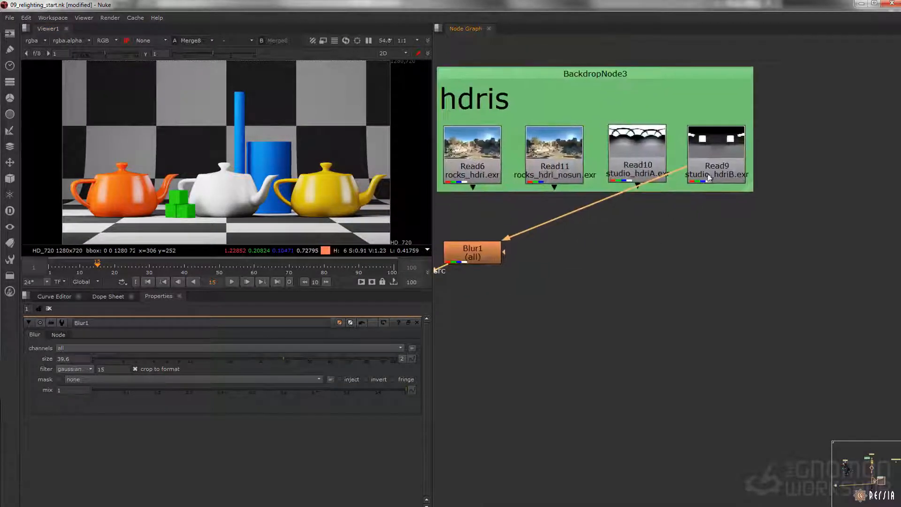
Step: Insert a Grade node between studio_hdriB.exr and Blur1 and view its output
left_click(709, 176)
key("g")
left_click_drag(713, 197, 713, 225)
key("1")
left_click(446, 202)
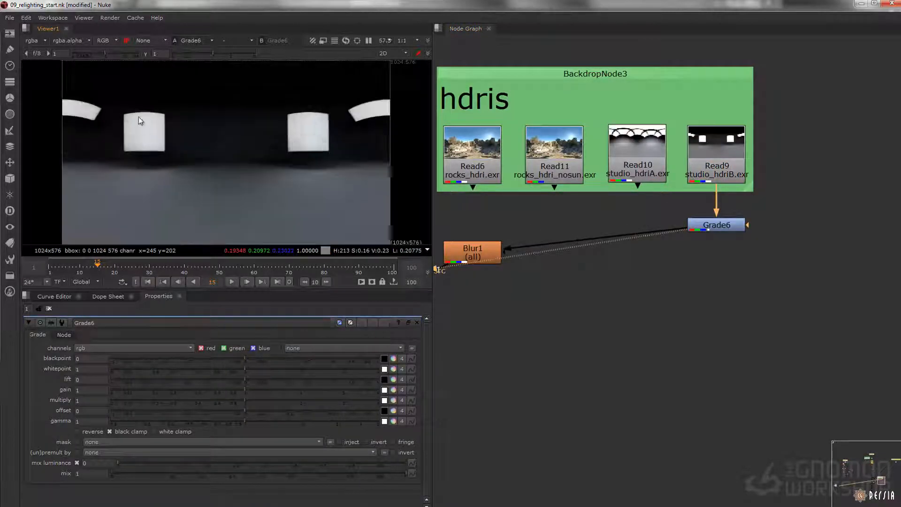
Step: Create a Roto node and connect it to the mask input of Grade6
middle_click_drag(799, 244, 752, 240)
scroll(722, 200, "up", 2)
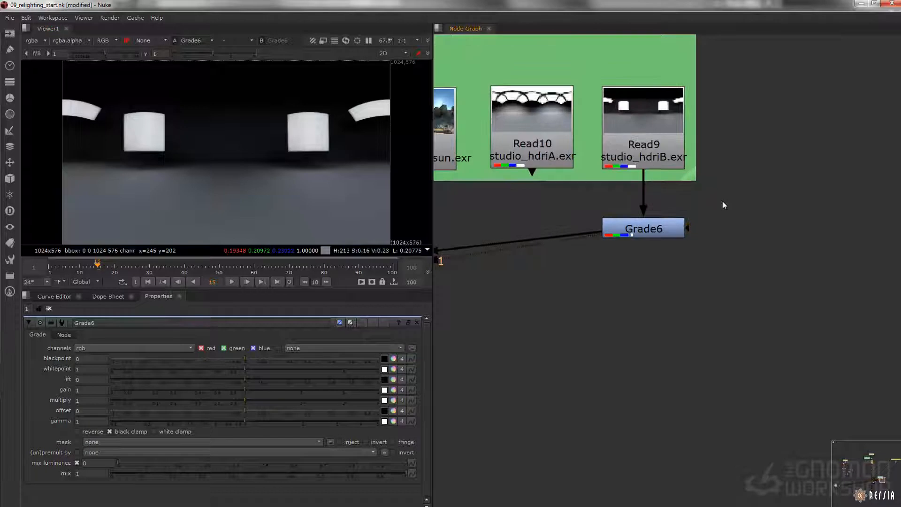
key("o")
mouse_move(722, 205)
left_mouse_down()
mouse_move(743, 193)
mouse_move(729, 212)
left_mouse_up()
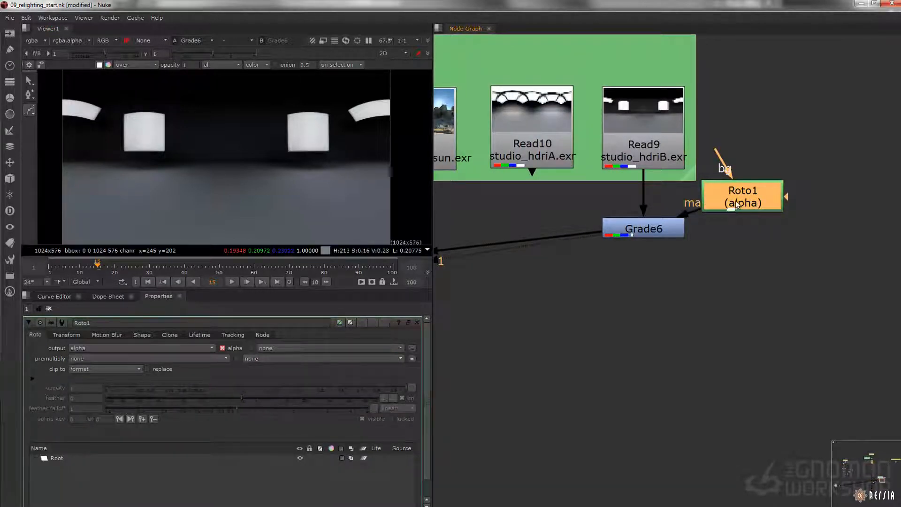
Step: Draw a closed B-spline loosely around the left square light in the studio HDRI
right_click(31, 111)
left_click(54, 129)
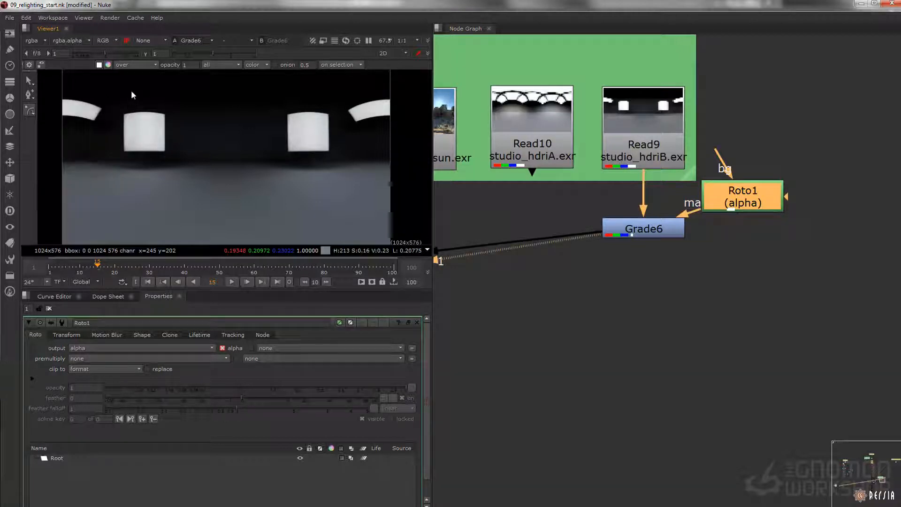
left_click(131, 90)
left_click(101, 122)
left_click(97, 167)
left_click(109, 178)
left_click(178, 181)
left_click(203, 152)
left_click(194, 102)
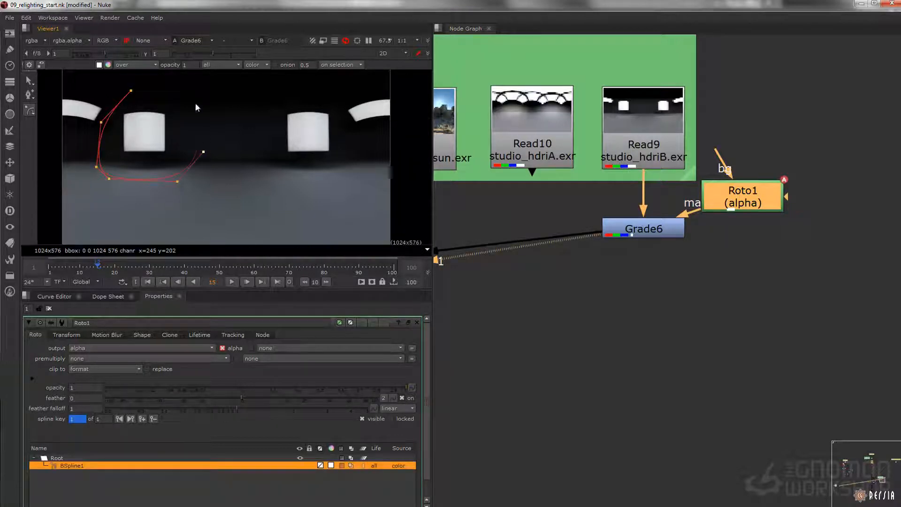
left_click(131, 91)
Step: Set the multiply of Grade6 to 6 to brighten the masked light
left_click(645, 232)
left_click(92, 400)
type("6")
key("Tab")
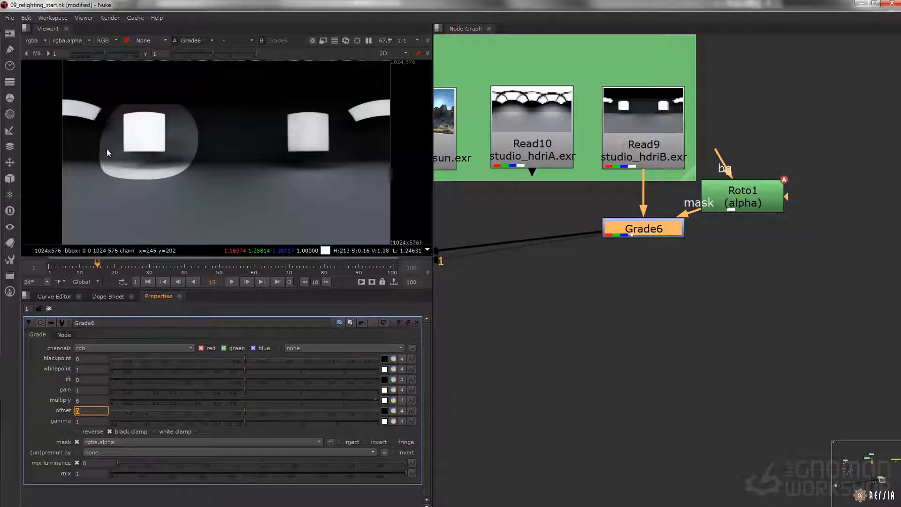
Step: Insert a Blur node between Roto1 and the Grade6 mask input and set its size to 100
left_click_drag(734, 196, 744, 173)
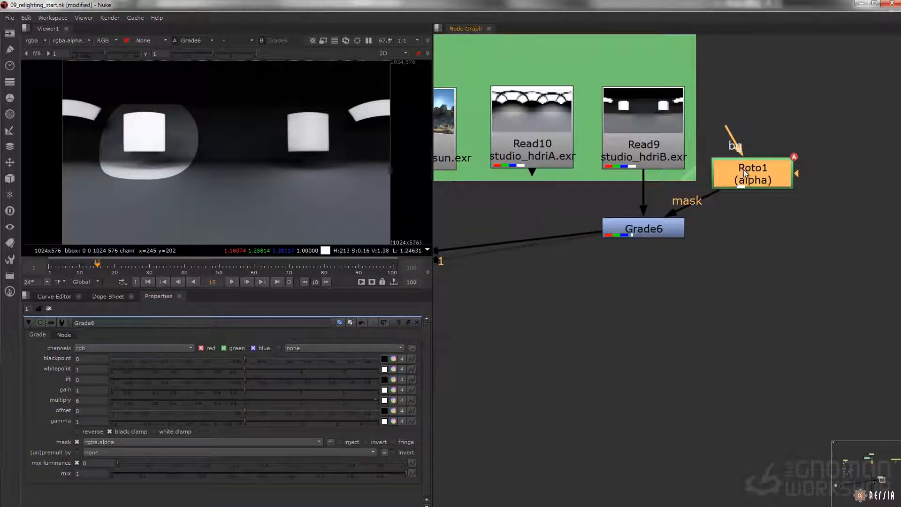
key("b")
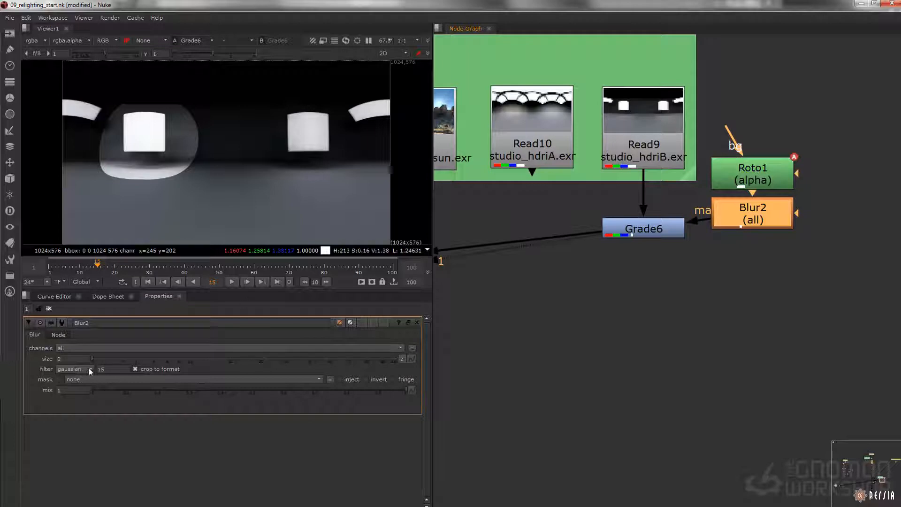
left_click_drag(133, 361, 465, 372)
Step: View Merge8 and examine the brightened light's reflection on the orange teapot up close
middle_click_drag(717, 258, 620, 238, "alt")
left_click(577, 247)
key("1")
scroll(108, 194, "up", 5)
middle_click_drag(108, 194, 135, 165)
Step: Tint the Grade6 multiply warm, with red 6, green 4.894365 and blue 3.877874
middle_click_drag(725, 207, 523, 278)
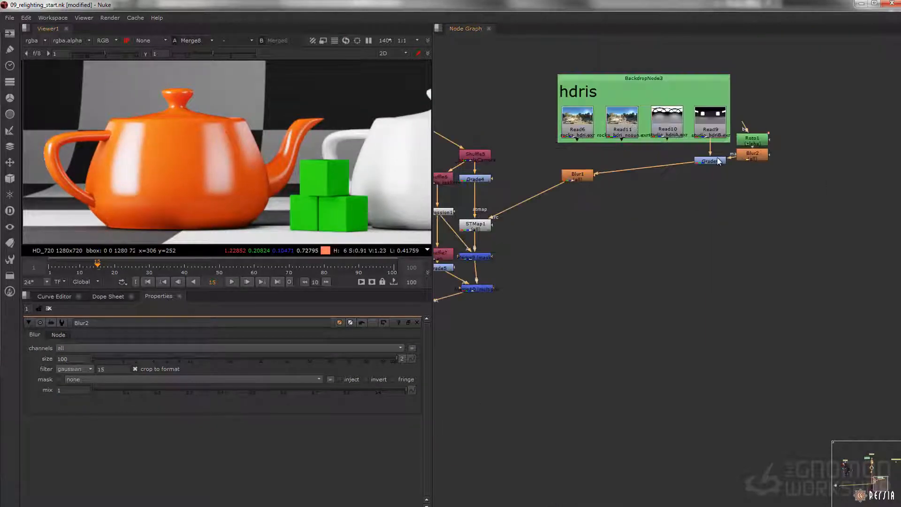
left_click(717, 162)
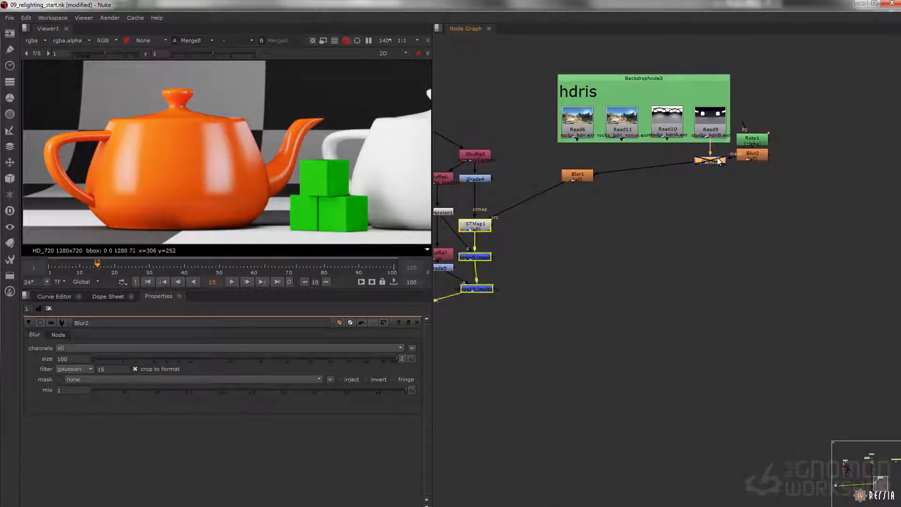
double_click(718, 161)
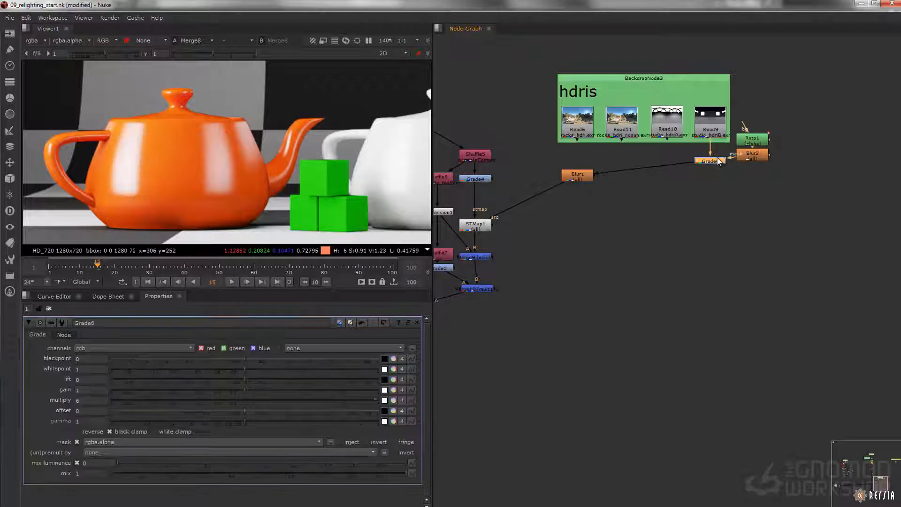
left_click(394, 401)
left_click_drag(50, 428, 73, 417)
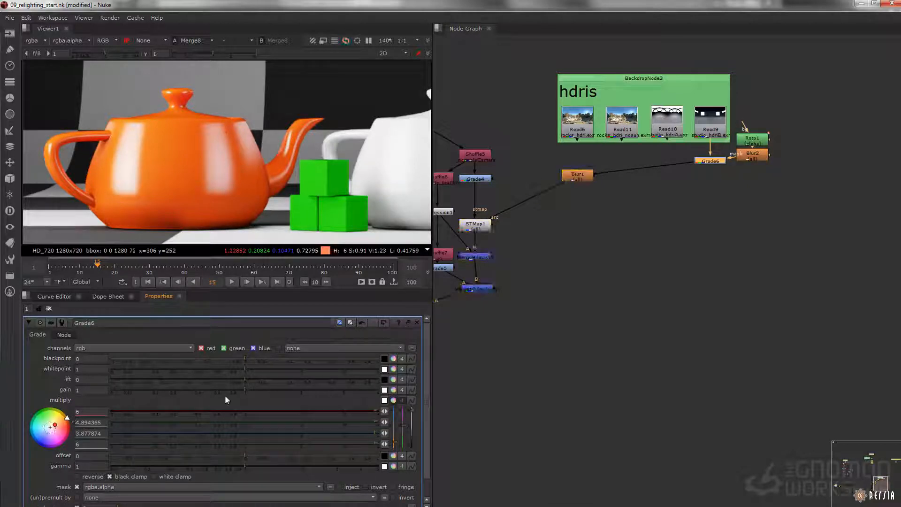
Step: View the final Premult5 output of the reflections tree
middle_click_drag(581, 270, 584, 138)
middle_click_drag(522, 442, 581, 179)
left_click_drag(623, 296, 510, 334)
key("1")
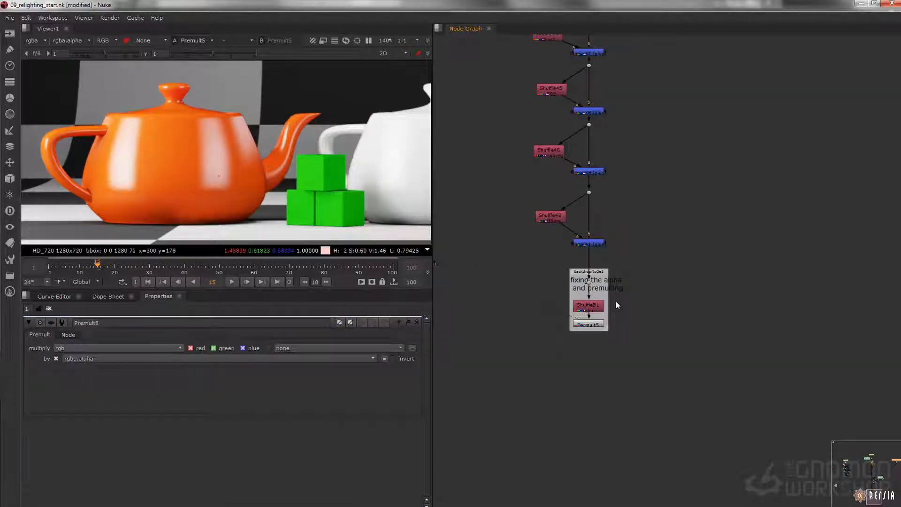
Step: Look over the "rotate the normals" section and compare it with the relighting and reflections node trees
middle_click_drag(615, 300, 547, 296, "alt")
middle_click_drag(729, 188, 514, 411)
middle_click_drag(680, 132, 670, 159)
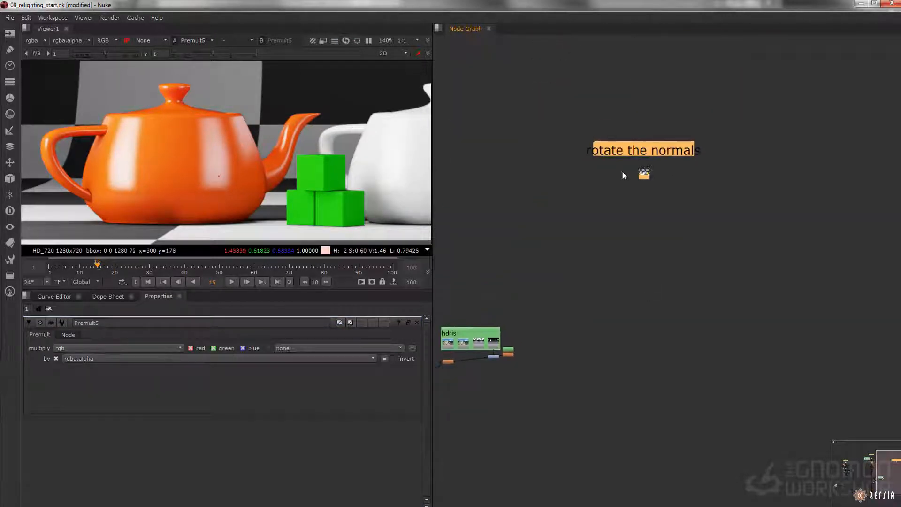
scroll(617, 161, "up", 2)
left_click_drag(531, 80, 853, 241)
middle_click_drag(853, 240, 849, 251)
middle_click_drag(841, 213, 842, 212)
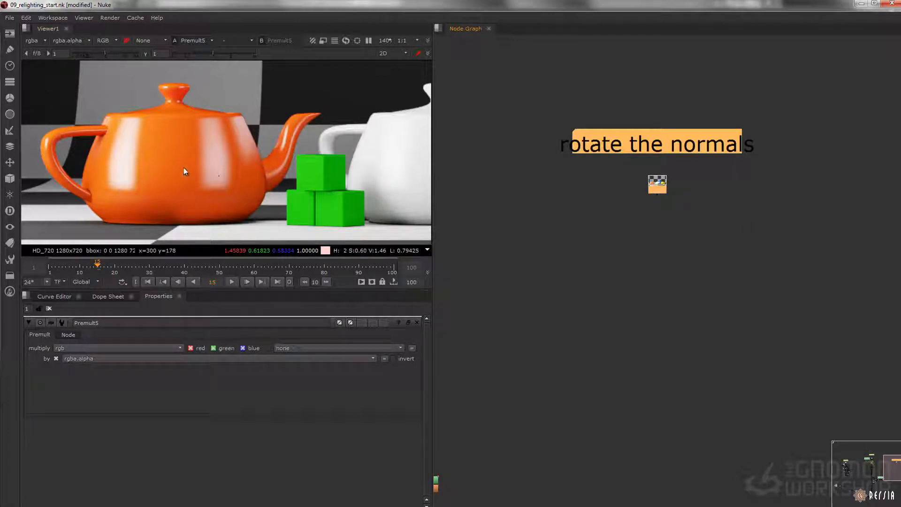
middle_click_drag(599, 225, 512, 247, "alt")
middle_click_drag(525, 249, 641, 227)
middle_click_drag(523, 231, 594, 228, "alt")
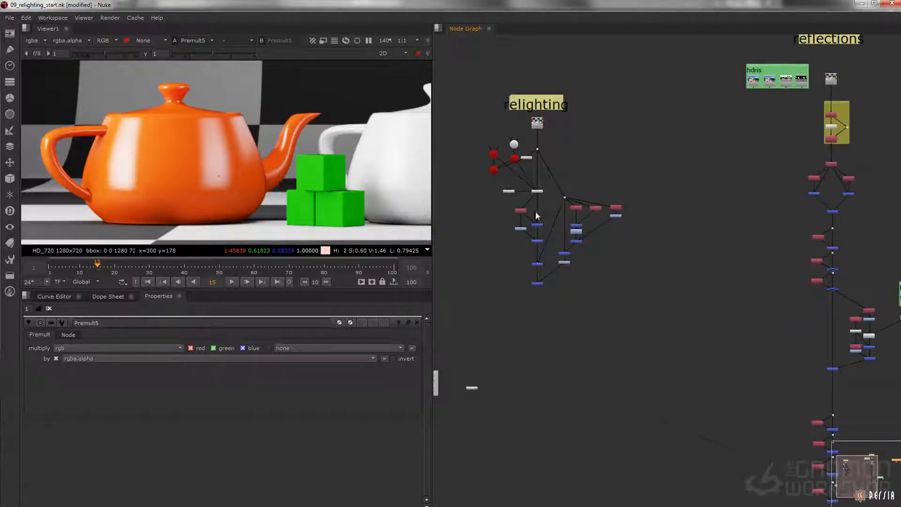
middle_click_drag(559, 236, 545, 233, "alt")
middle_click_drag(544, 233, 283, 240)
middle_click_drag(636, 185, 656, 170, "alt")
left_click_drag(594, 147, 705, 218)
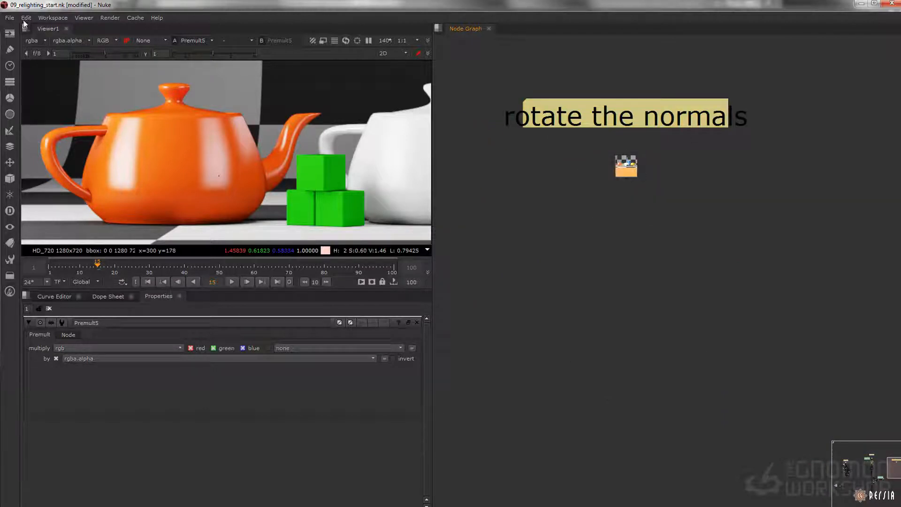
Step: Import the comp nodes from bty_rebuild_hybrid_v001.nk in the _presets folder below the "rotate the normals" render
left_click(9, 18)
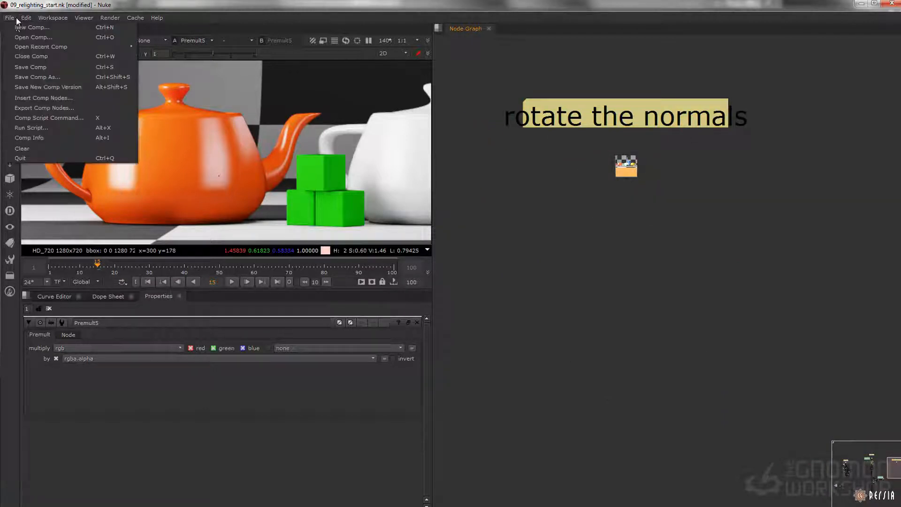
left_click(50, 99)
left_click(286, 204)
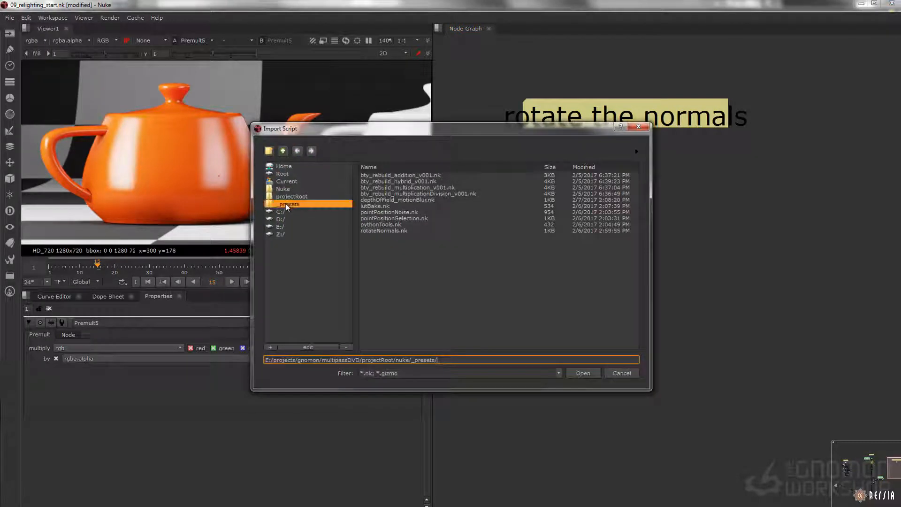
left_click(393, 182)
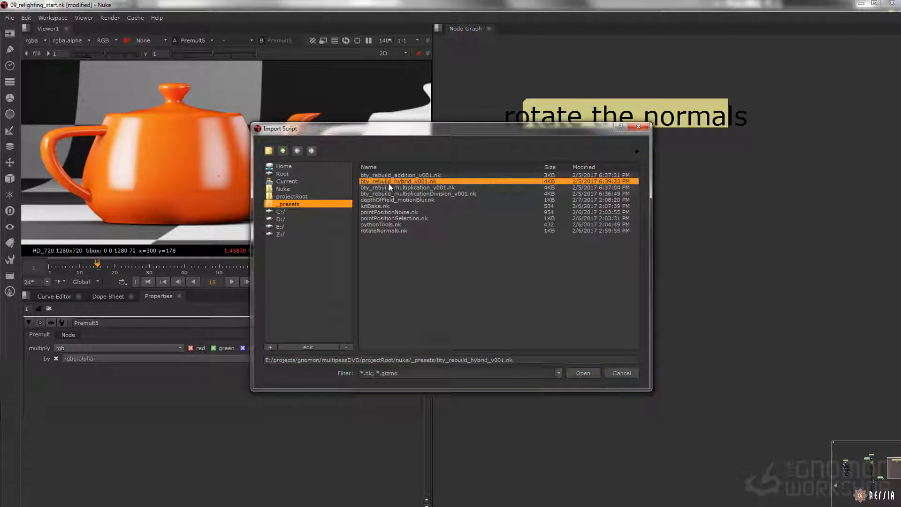
left_click(583, 373)
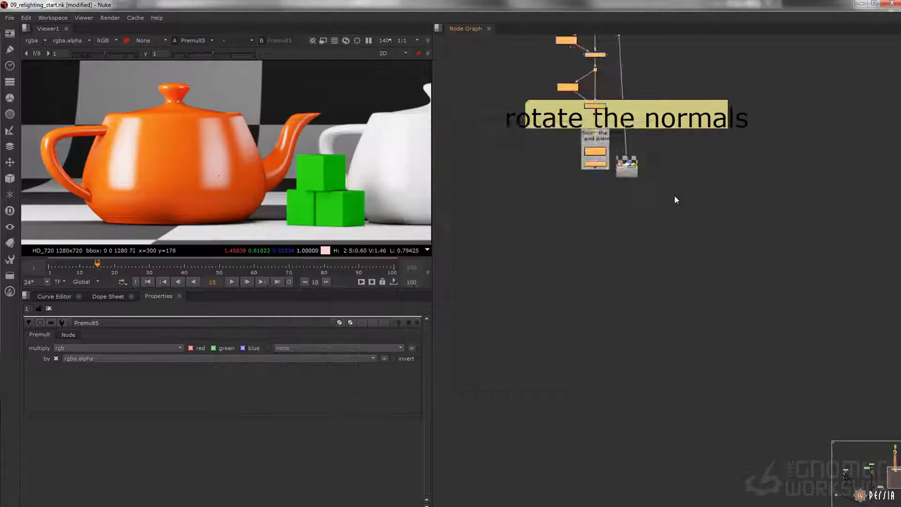
left_click_drag(655, 368, 656, 307)
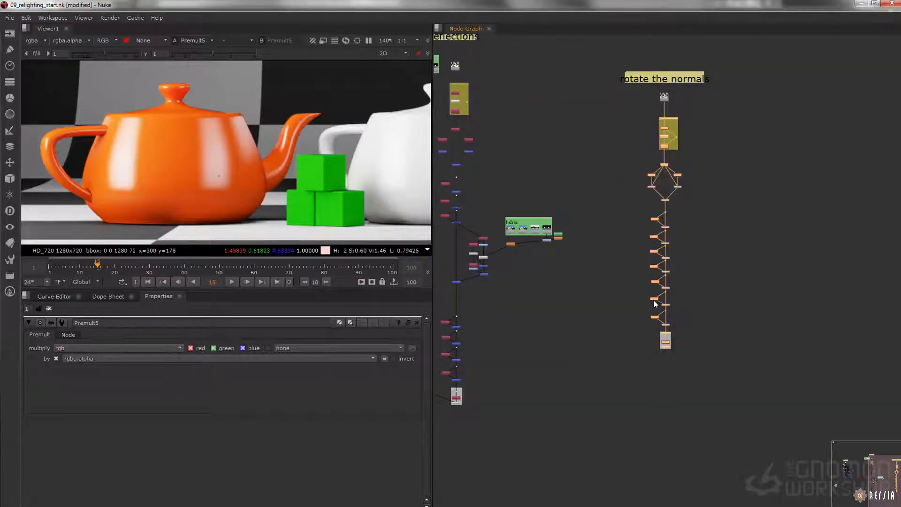
middle_click_drag(655, 307, 639, 289)
Step: View Merge13, where the divided lighting and GI branches of the imported tree are combined
left_click_drag(612, 352, 707, 178)
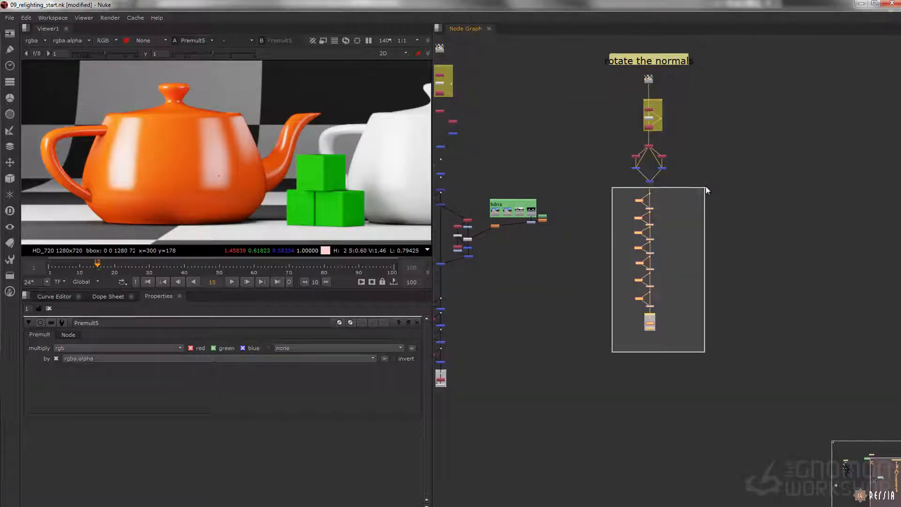
scroll(706, 185, "up", 5)
left_click(580, 210)
key("1")
left_click_drag(583, 139, 718, 45)
key("1")
Step: Move all nodes below Merge13 further down to make room in the tree
middle_click_drag(744, 196, 586, 211, "alt")
left_click_drag(802, 165, 597, 495)
middle_click_drag(720, 254, 682, 81)
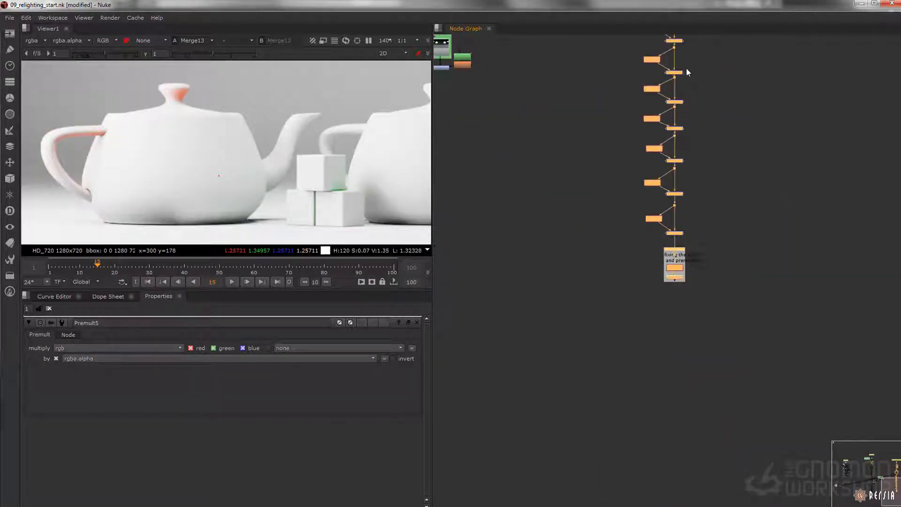
left_click_drag(682, 77, 678, 305)
middle_click_drag(693, 146, 644, 275)
scroll(654, 220, "up", 2)
left_click(653, 220)
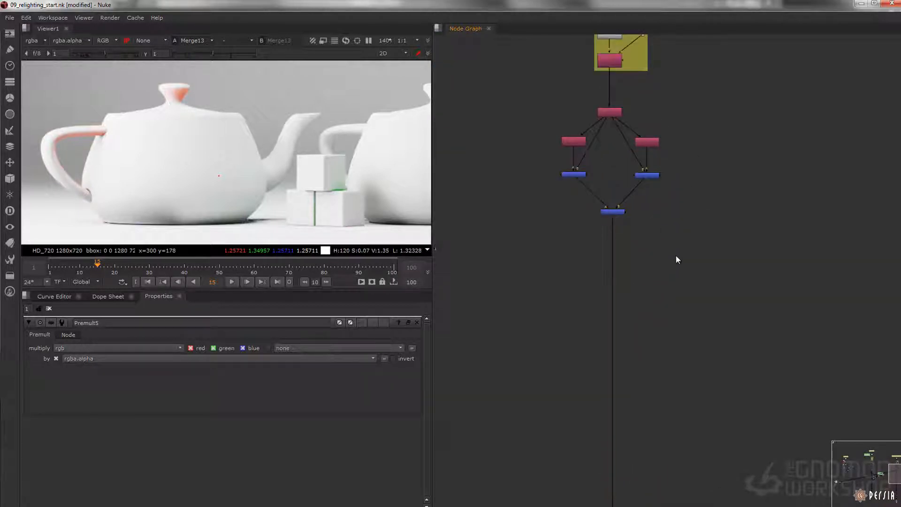
Step: Branch a Shuffle node off Merge13 and set its first input to _normalsCamera
scroll(666, 234, "up", 2)
key("Tab")
type("shuf")
key("Down")
key("Return")
left_click_drag(664, 216, 569, 171)
left_click_drag(672, 234, 642, 232)
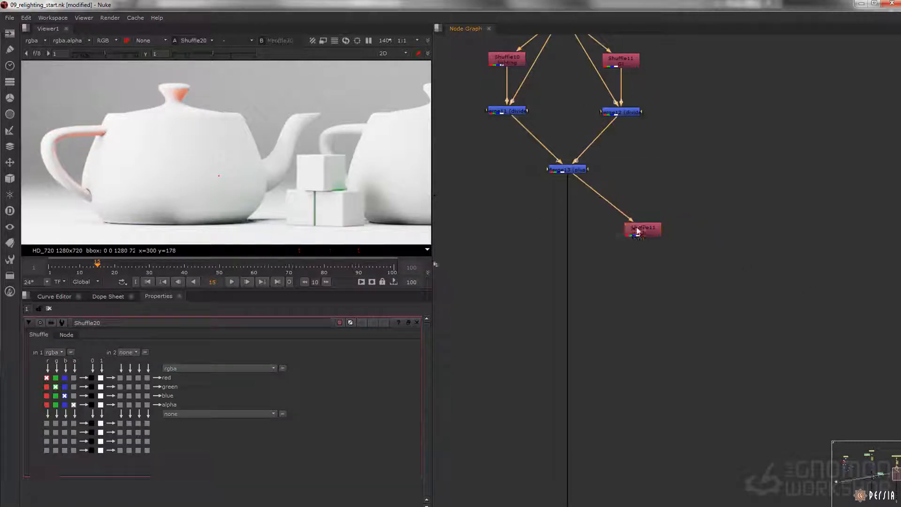
left_click(60, 352)
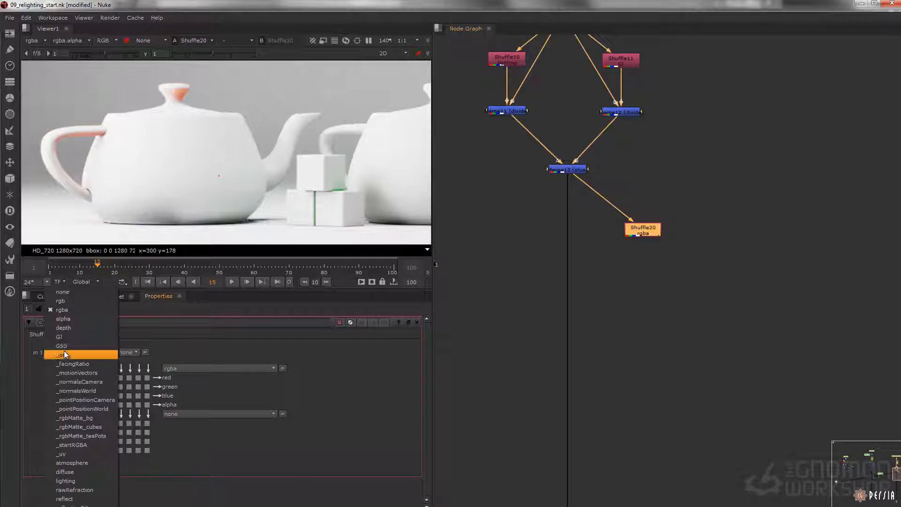
left_click(87, 382)
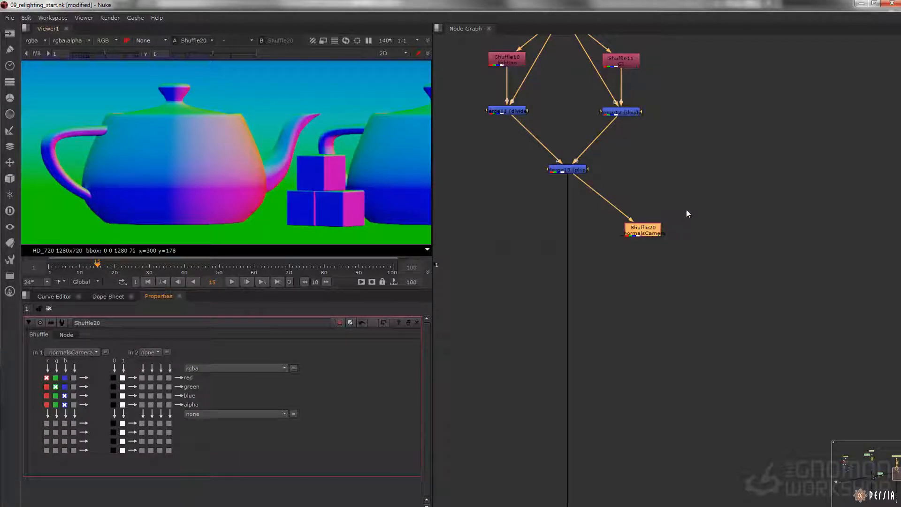
Step: Import rotateNormals.nk from the _presets folder and place it directly below Shuffle20
left_click(9, 18)
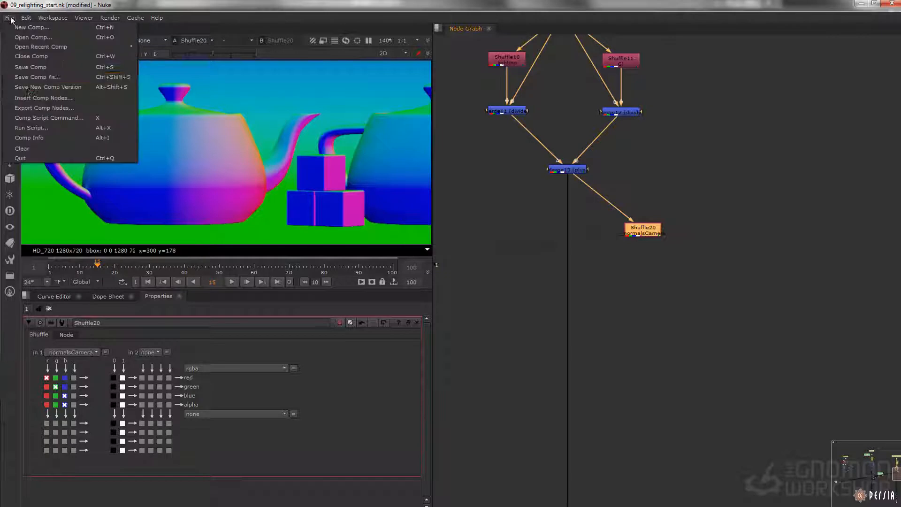
left_click(44, 97)
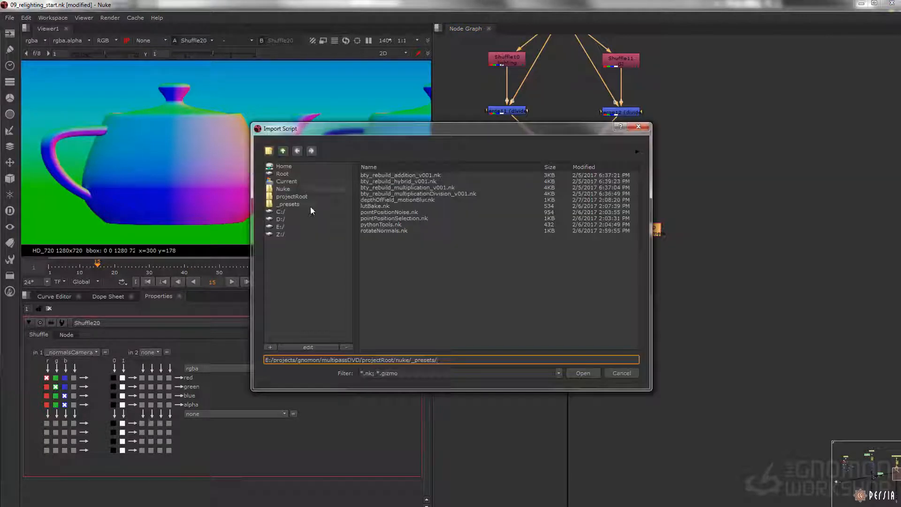
left_click(310, 204)
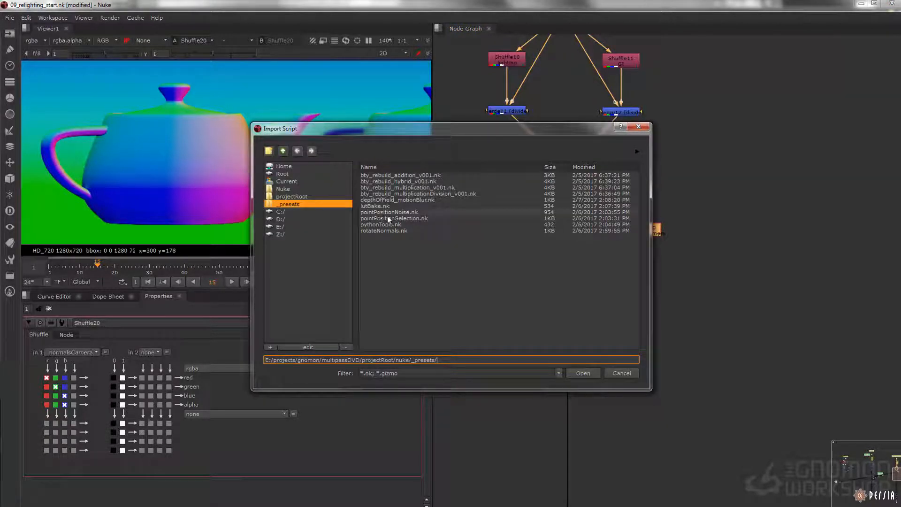
left_click(394, 231)
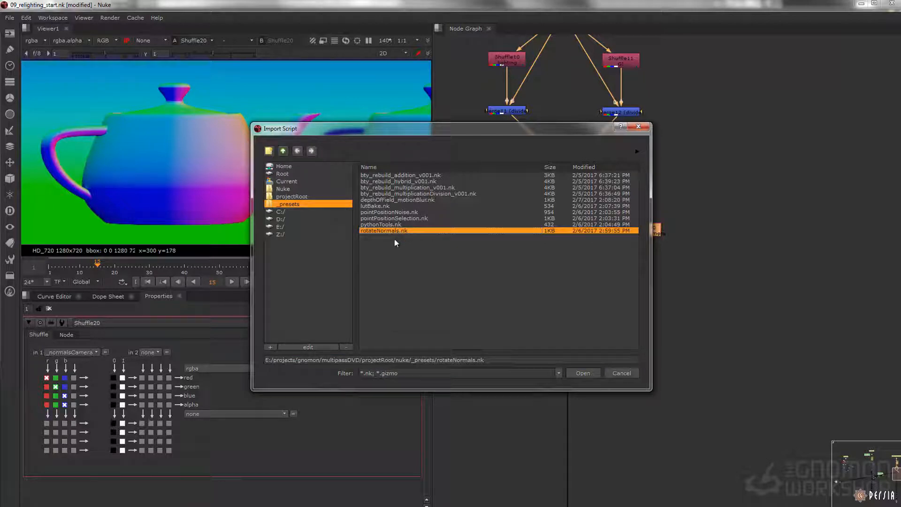
left_click(582, 373)
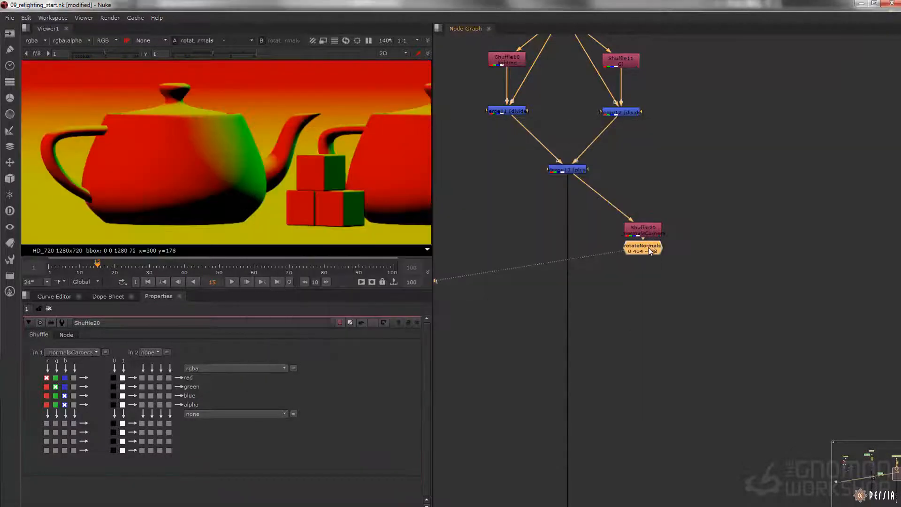
left_click_drag(650, 248, 647, 263)
Step: Set the rotateNormals node's Z rotation to -668 and show only the red channel in the viewer
double_click(637, 263)
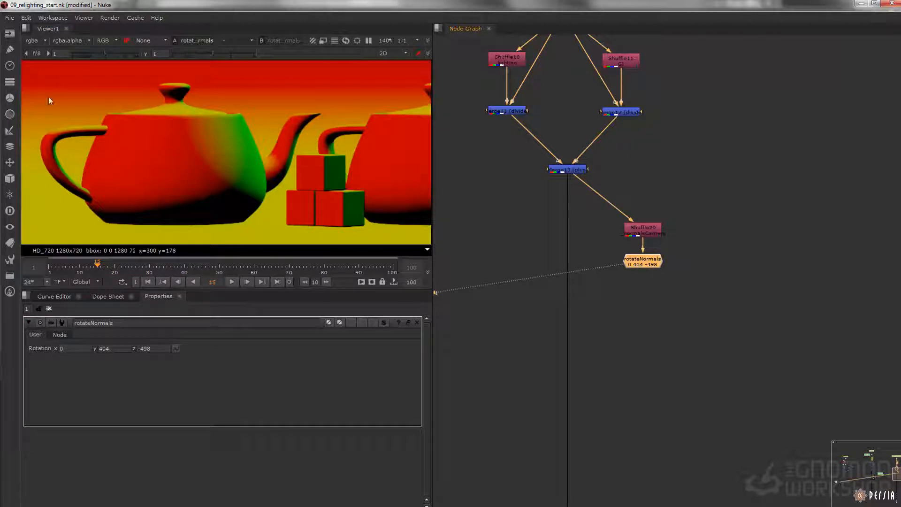
left_click(144, 348)
key("Up")
key("Up")
key("Up")
key("Down")
key("Down")
key("Down")
key("Down")
key("Down")
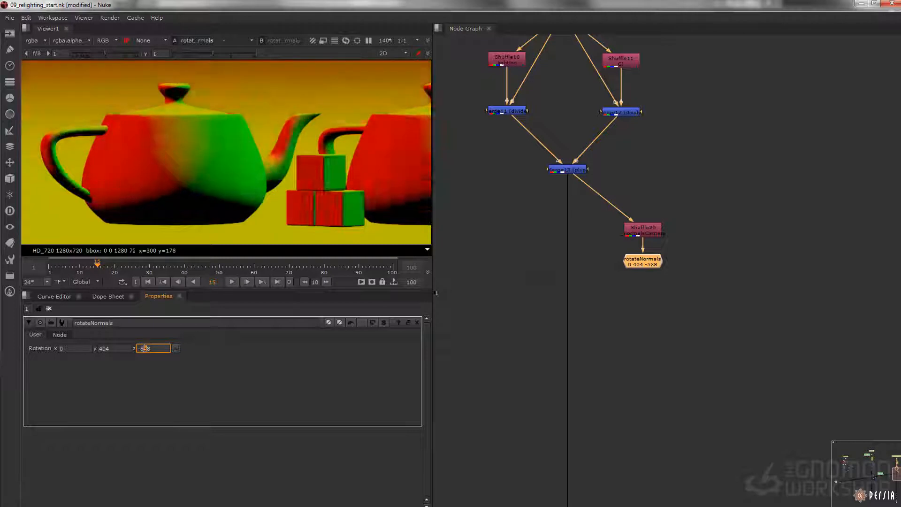
key("Up")
key("Up")
key("Up")
key("Up")
key("Up")
key("Up")
key("Up")
key("Up")
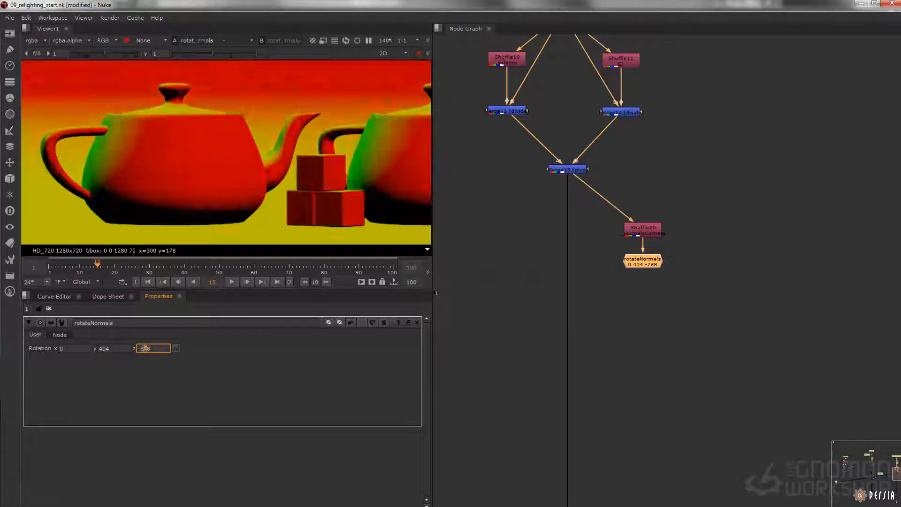
key("Down")
key("Down")
key("Down")
key("Down")
key("Down")
key("Down")
key("Down")
key("Up")
key("Up")
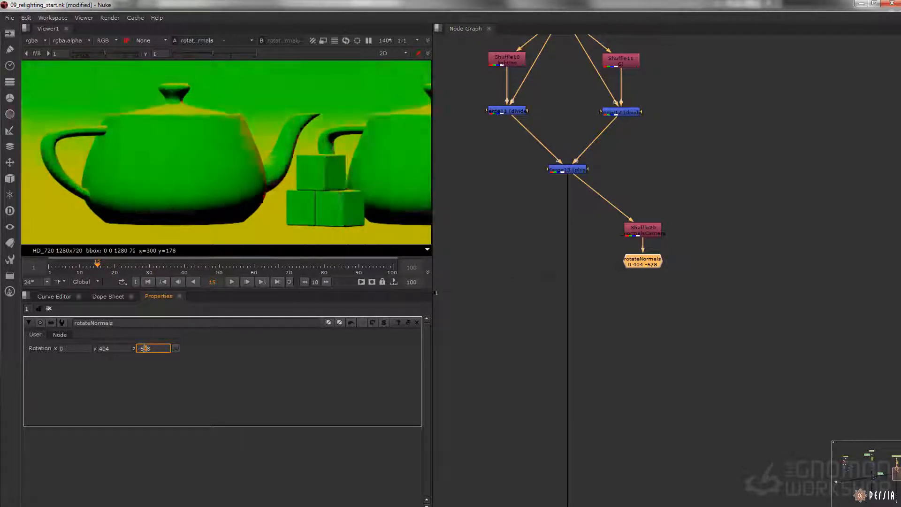
key("Down")
key("Down")
key("Down")
key("Down")
key("Down")
key("Down")
key("Down")
key("Down")
key("Down")
key("Down")
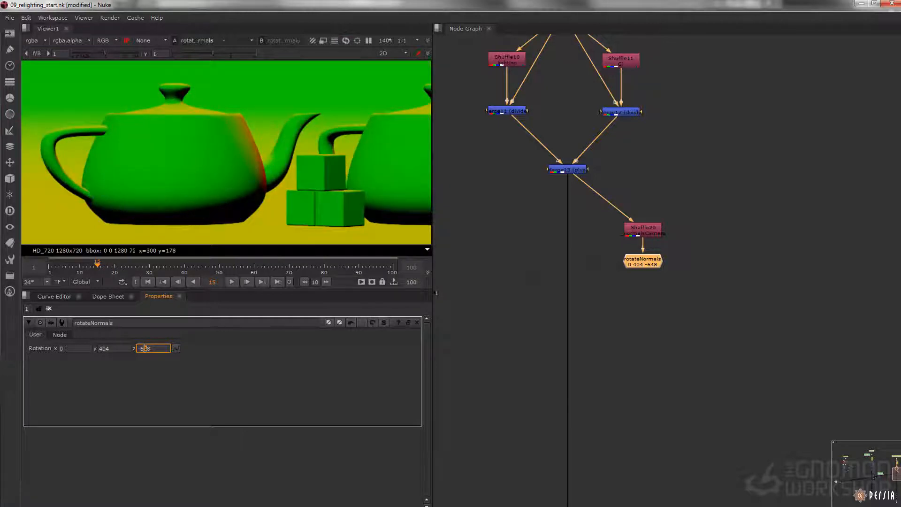
key("Up")
key("Up")
key("Up")
key("Up")
key("Up")
key("Down")
key("Down")
key("Up")
key("Down")
key("r")
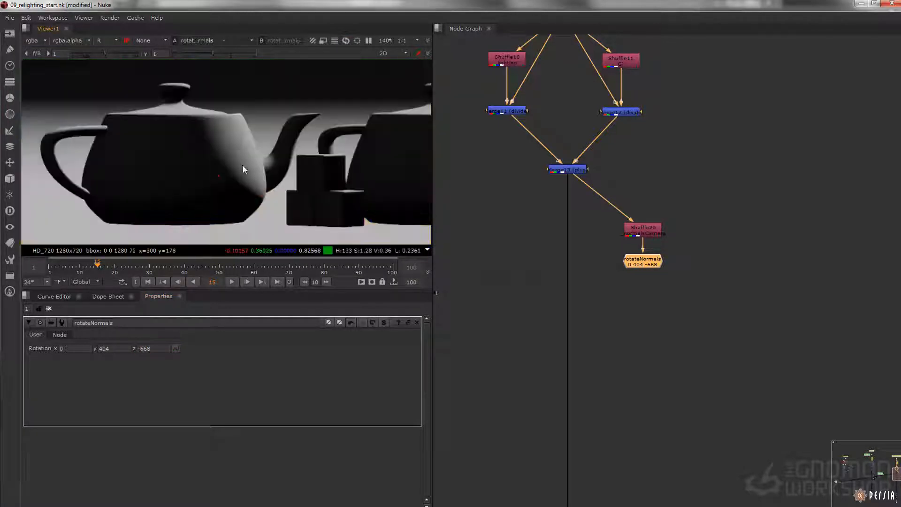
Step: Add a Shuffle node after rotateNormals and route red into the green, blue and alpha outputs
left_click(563, 264)
left_click(644, 267)
key("Tab")
type("shuff")
key("Return")
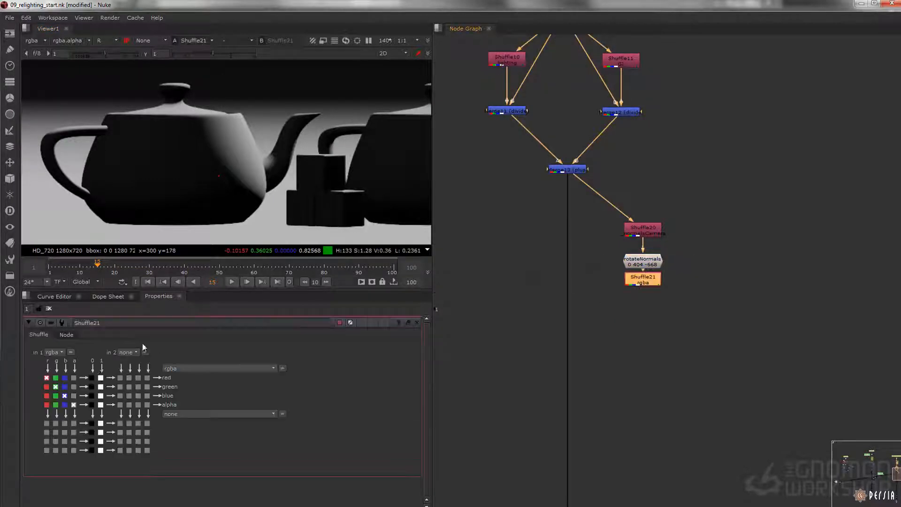
left_click(47, 405)
left_click(47, 395)
left_click(46, 387)
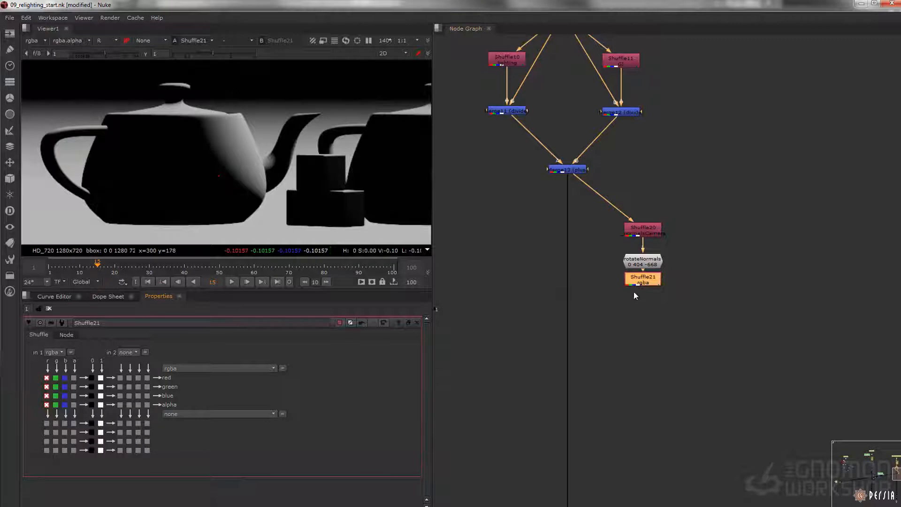
Step: Move Shuffle21 further down and set the Z rotation of rotateNormals to -868
left_click_drag(643, 282, 643, 302)
left_click(644, 266)
double_click(644, 265)
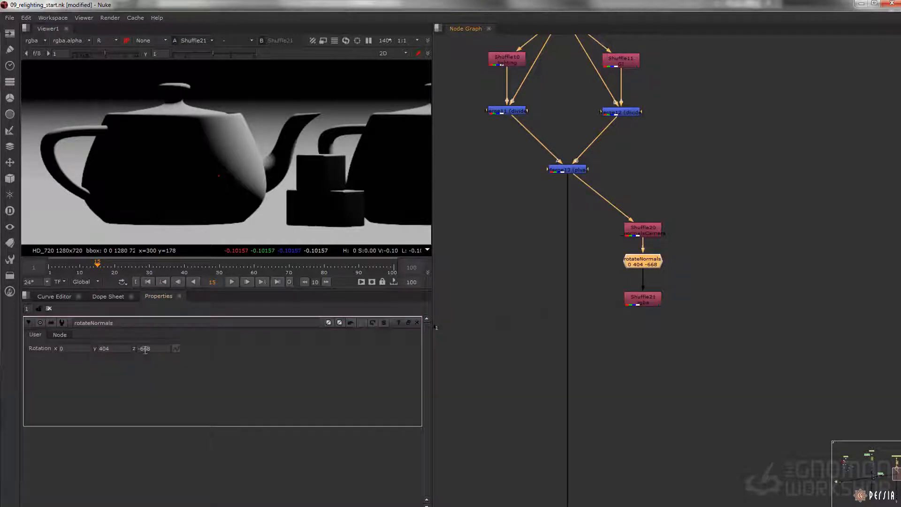
left_click(146, 350)
scroll(146, 349, "down", 6)
scroll(145, 349, "down", 13)
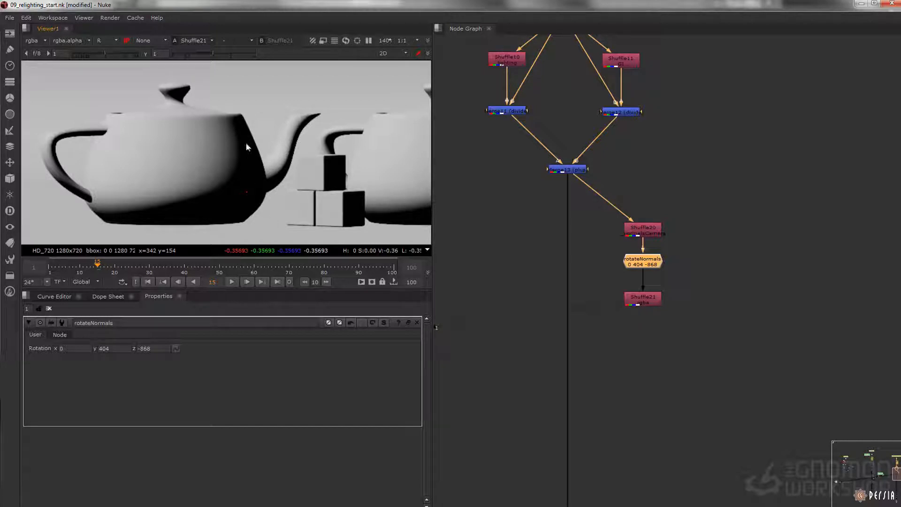
Step: Insert a Grade node between rotateNormals and Shuffle21 and set its blackpoint to -1
key("g")
left_click_drag(93, 359, 30, 354)
type("-1")
key("Tab")
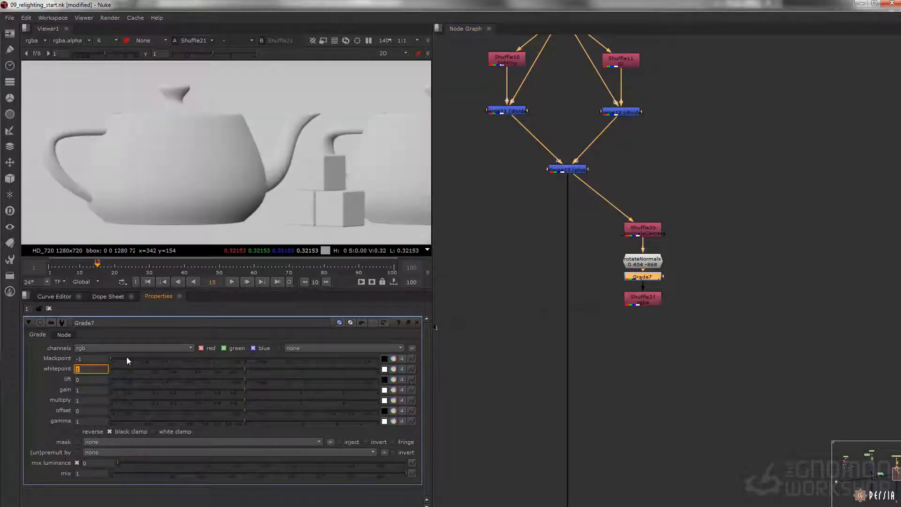
Step: Adjust the Z rotation of rotateNormals to -898 to light the teapots from a new direction
double_click(652, 265)
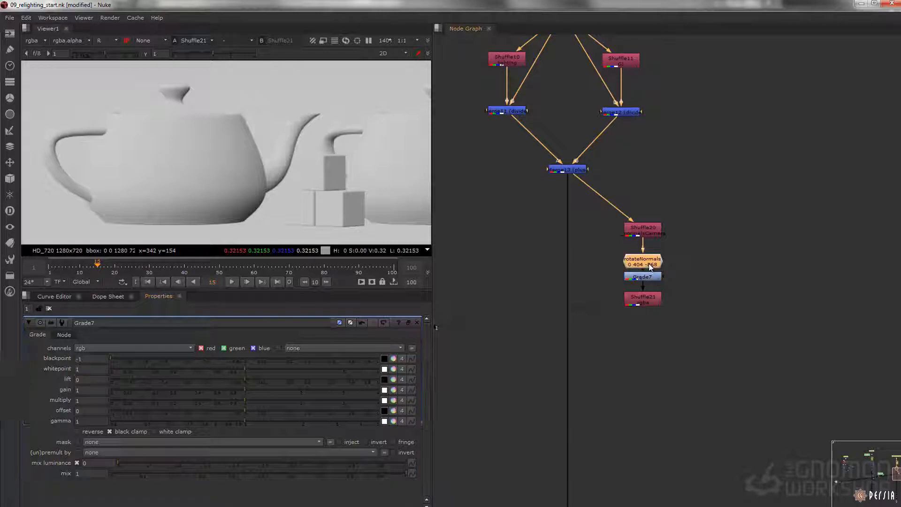
left_click(144, 349)
key("Up")
key("Up")
key("Up")
key("Down")
key("Down")
key("Down")
key("Down")
key("Down")
key("Down")
key("Down")
key("Down")
key("Down")
key("Down")
key("Down")
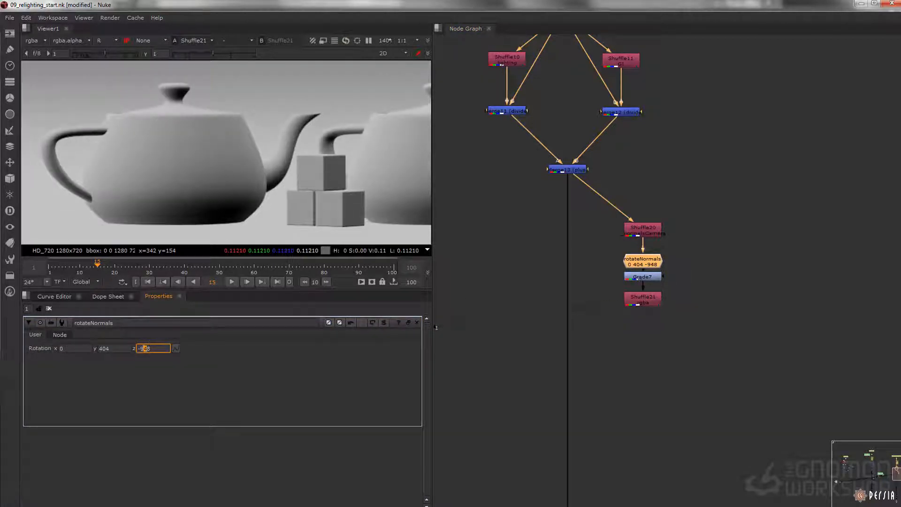
key("Up")
key("Up")
key("Up")
key("Up")
key("Up")
key("Up")
key("Up")
key("Up")
key("Up")
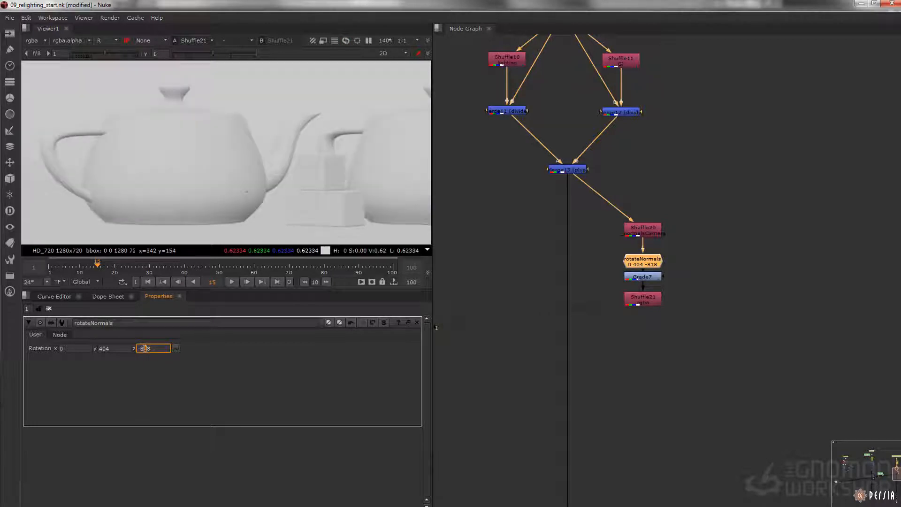
key("Down")
key("Down")
key("Down")
key("Down")
Step: Add a Grade node after Shuffle21 and lower its gamma to 0.625
left_click(643, 300)
key("g")
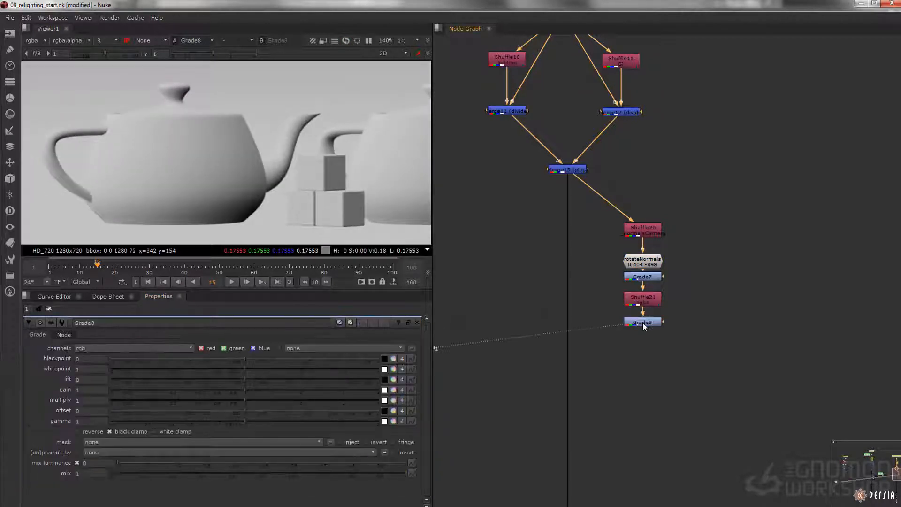
left_click_drag(243, 425, 205, 419)
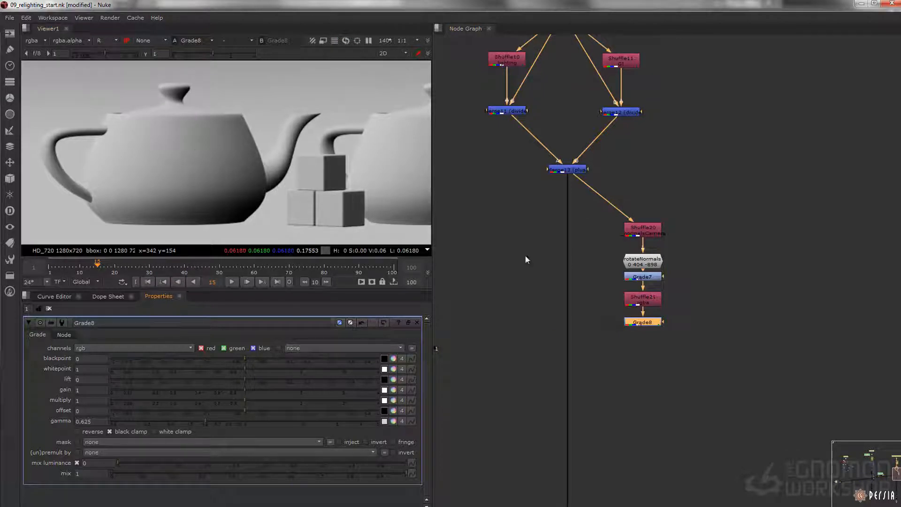
middle_click_drag(388, 219, 327, 162)
scroll(315, 166, "down", 2)
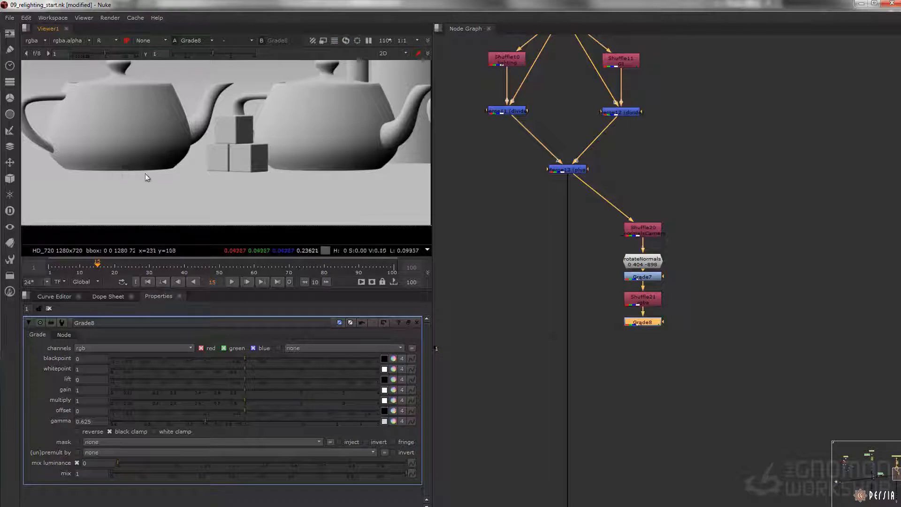
Step: Branch a Shuffle node off Grade8, view it and set its first input to _ao
left_click(613, 336)
key("Tab")
type("shuf")
key("Return")
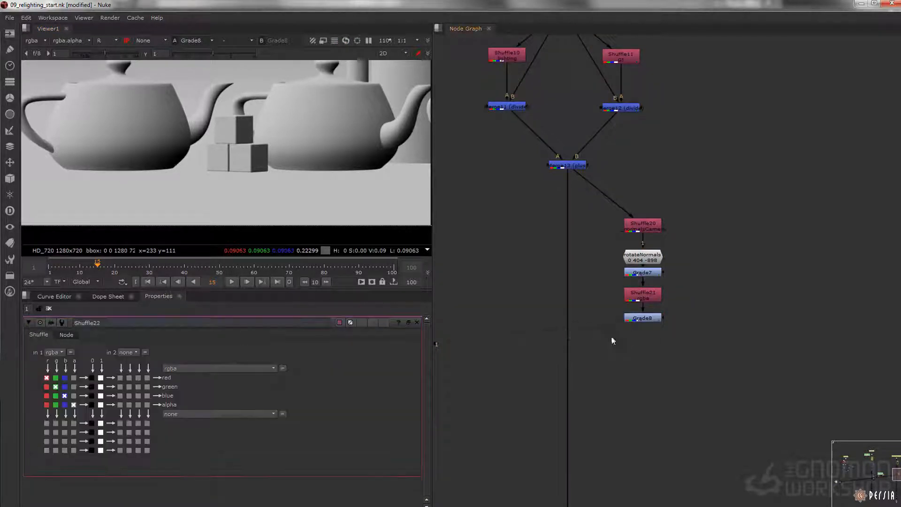
scroll(610, 338, "up", 2)
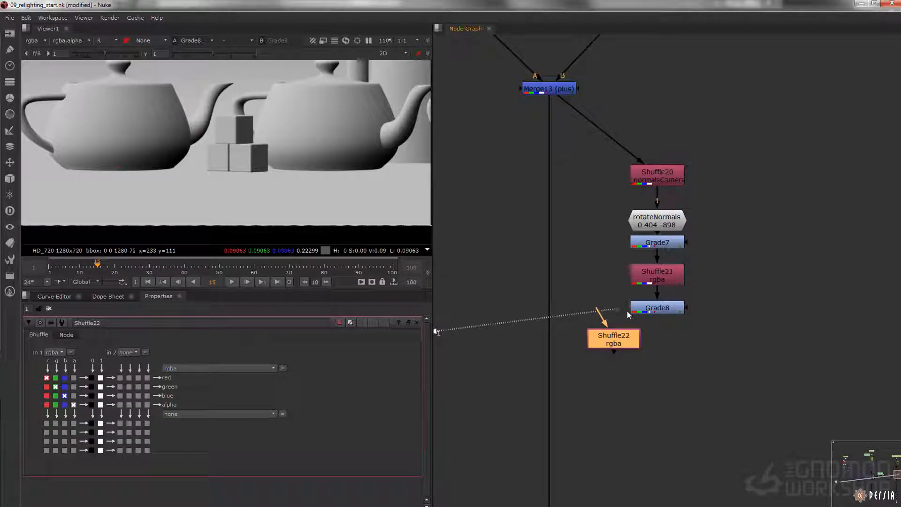
mouse_move(615, 335)
left_mouse_down()
mouse_move(614, 351)
mouse_move(650, 310)
mouse_move(614, 350)
left_mouse_up()
key("1")
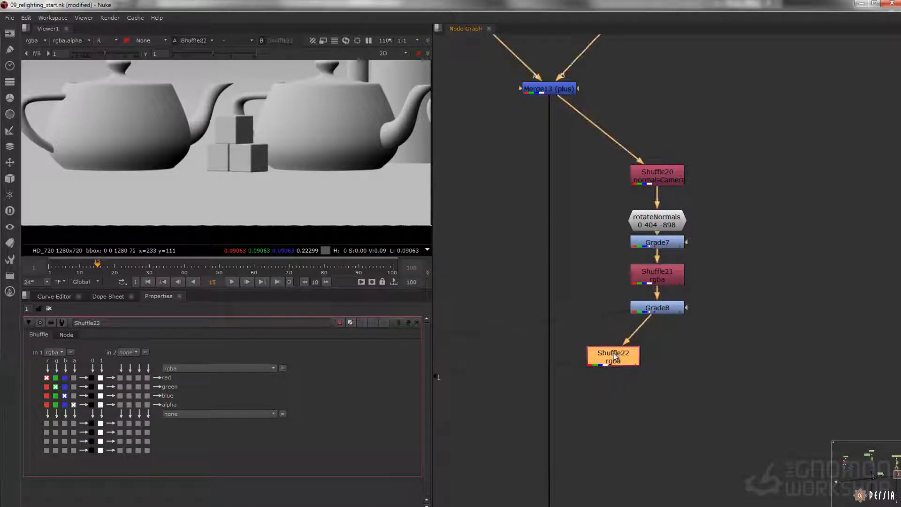
left_click(53, 351)
left_click(76, 367)
left_click(53, 353)
left_click(61, 349)
left_click_drag(603, 358, 587, 355)
Step: Merge the _ao Shuffle over Grade8 below both nodes, set the operation to multiply and view the whole frame
left_click(622, 391)
key("m")
left_click_drag(626, 393, 657, 311)
left_click_drag(626, 368, 610, 359)
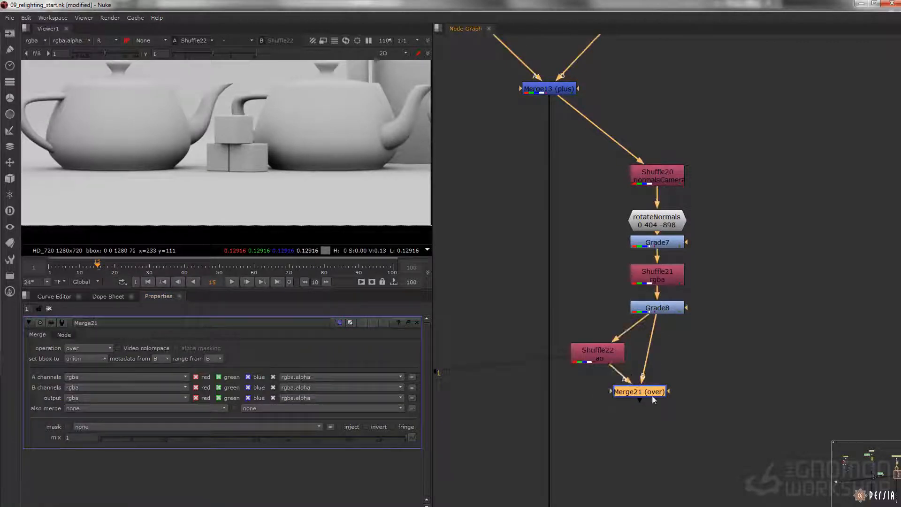
left_click_drag(645, 396, 662, 400)
key("1")
left_click(87, 352)
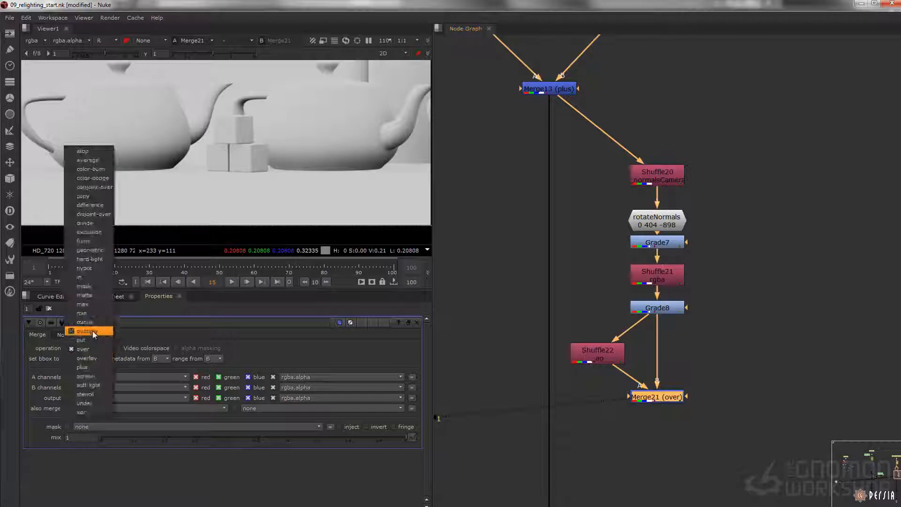
left_click(80, 334)
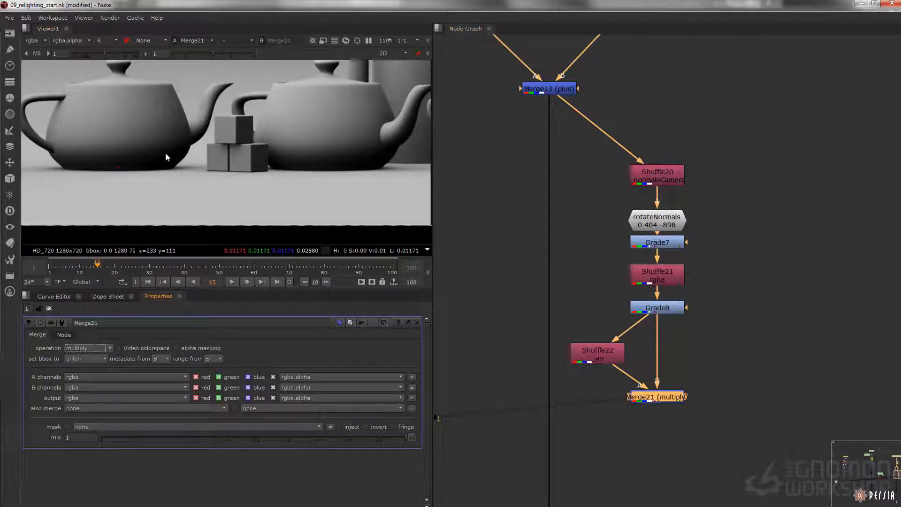
key("f")
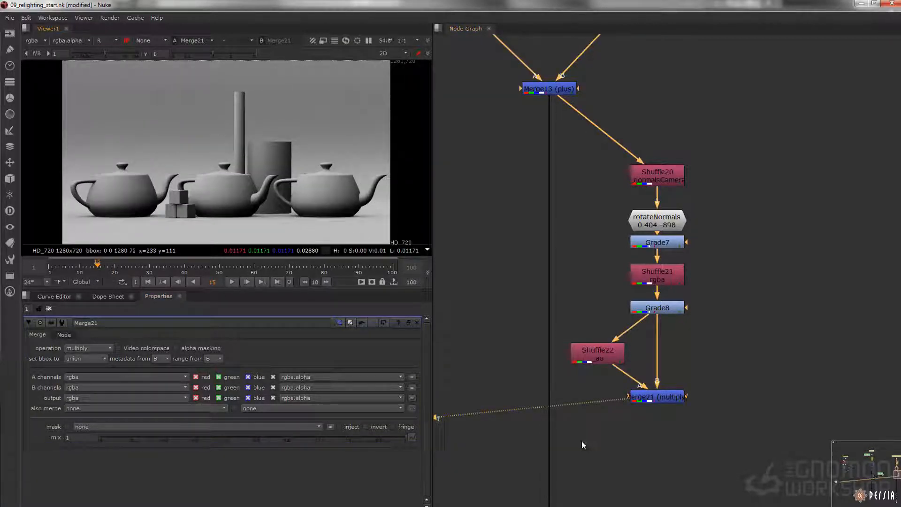
Step: Insert a Dissolve node into the main line below Merge13 and connect Merge21 to its other input
middle_click_drag(581, 439, 630, 376)
key("Tab")
type("Dissolve")
key("Return")
left_click_drag(630, 376, 713, 337)
left_click_drag(615, 393, 610, 391)
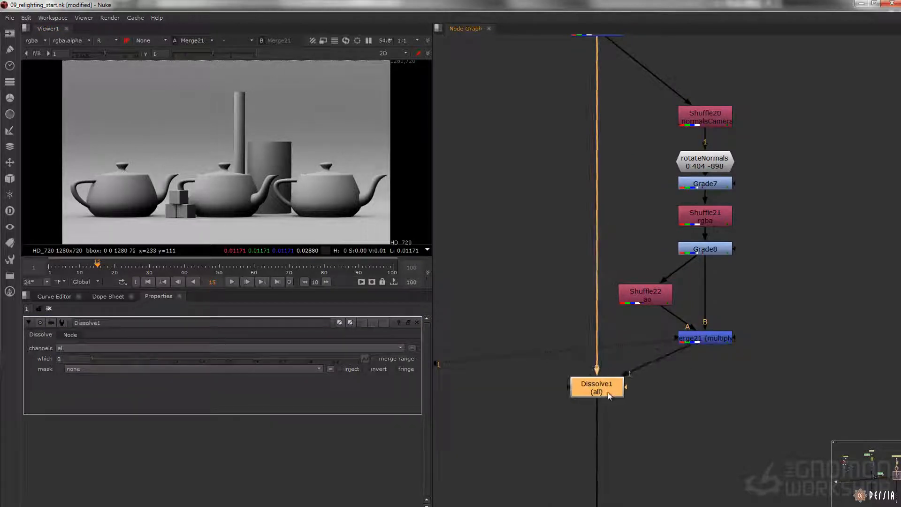
Step: Swap the Dissolve node's inputs, view it and set its which value to 1
key("shift+x")
key("1")
left_click_drag(95, 358, 497, 370)
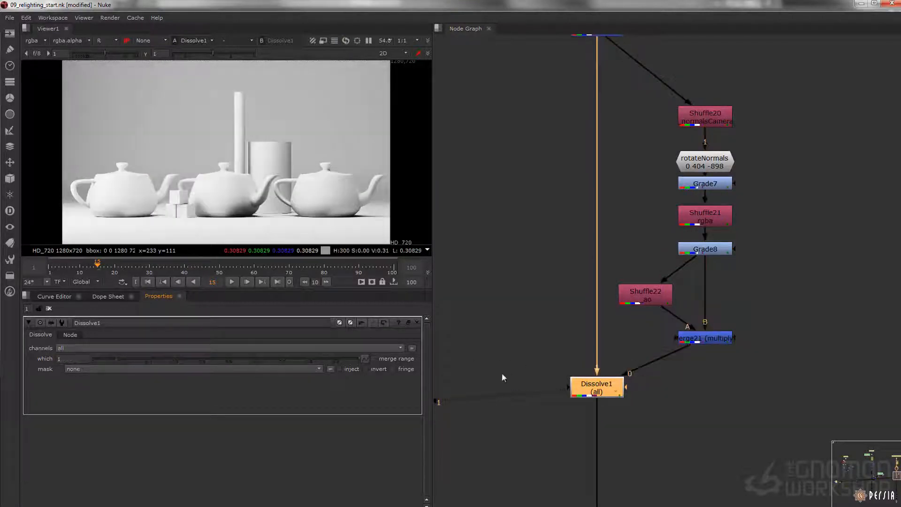
Step: Branch a Shuffle node off Merge21, set its first input to _rgbMatte_bg and view it in full RGB
left_click_drag(629, 387, 741, 388)
left_click(723, 336)
key("1")
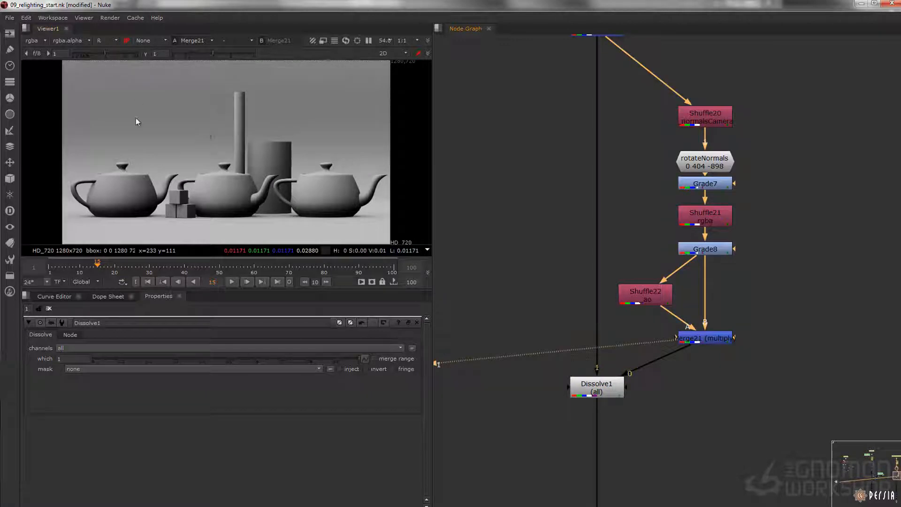
key("Tab")
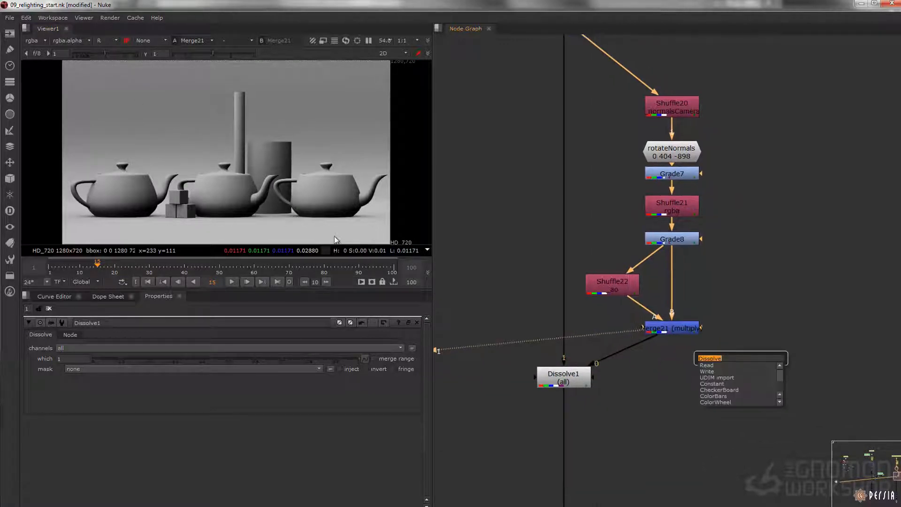
type("Shuffle")
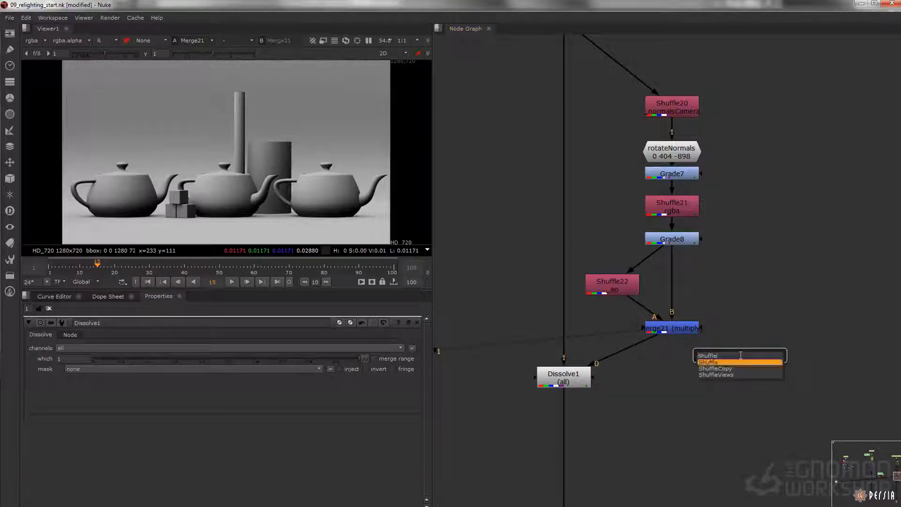
key("Return")
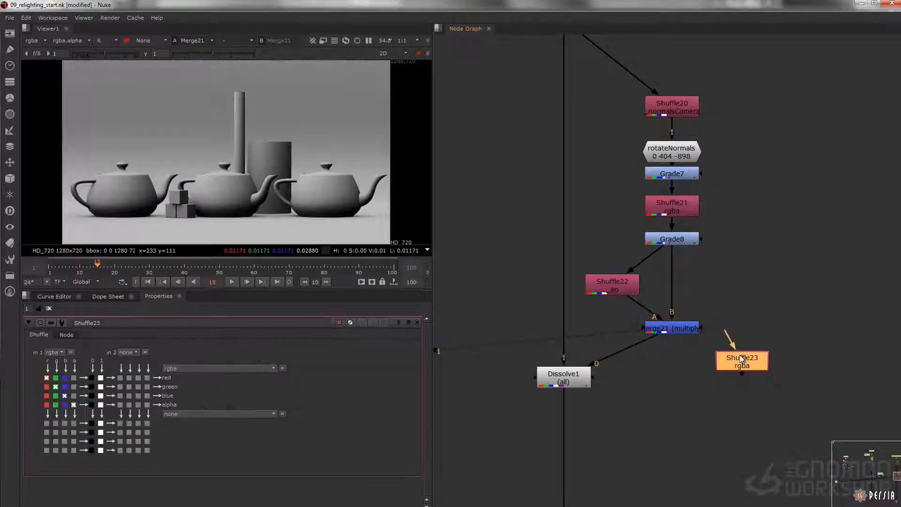
key("1")
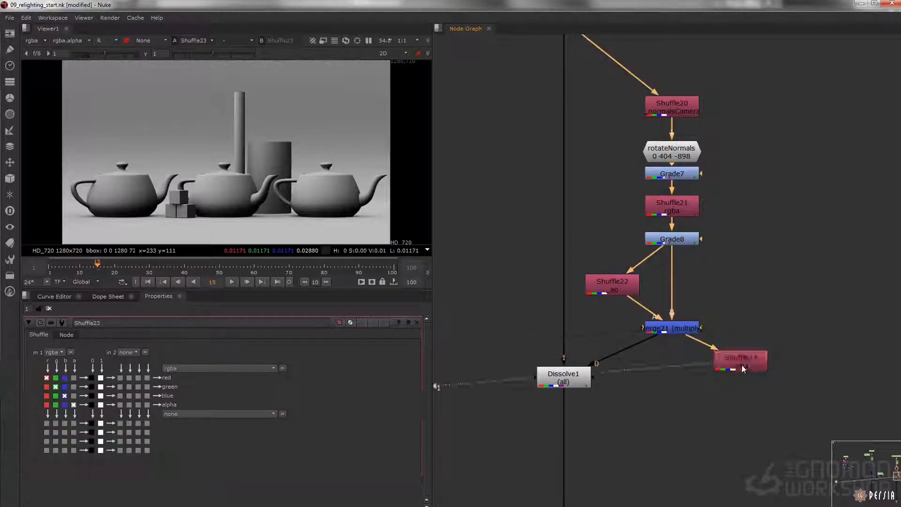
left_click(61, 352)
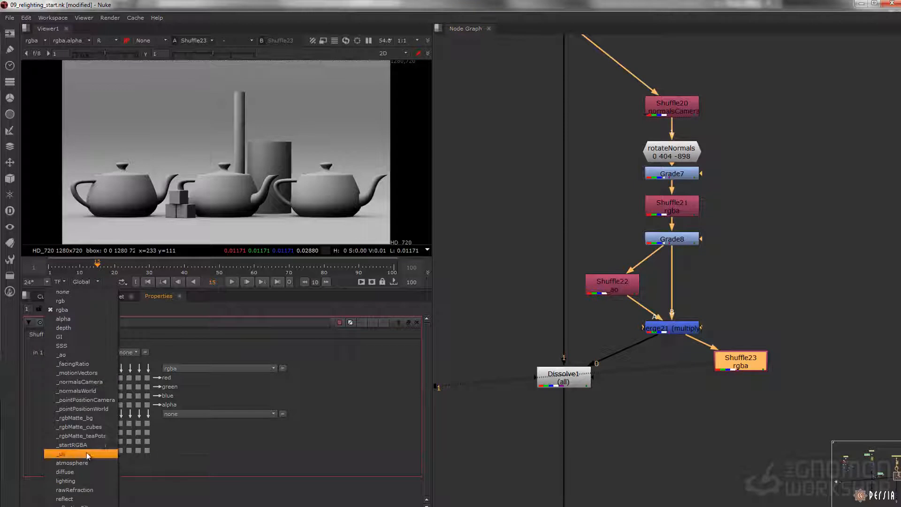
left_click(86, 419)
key("r")
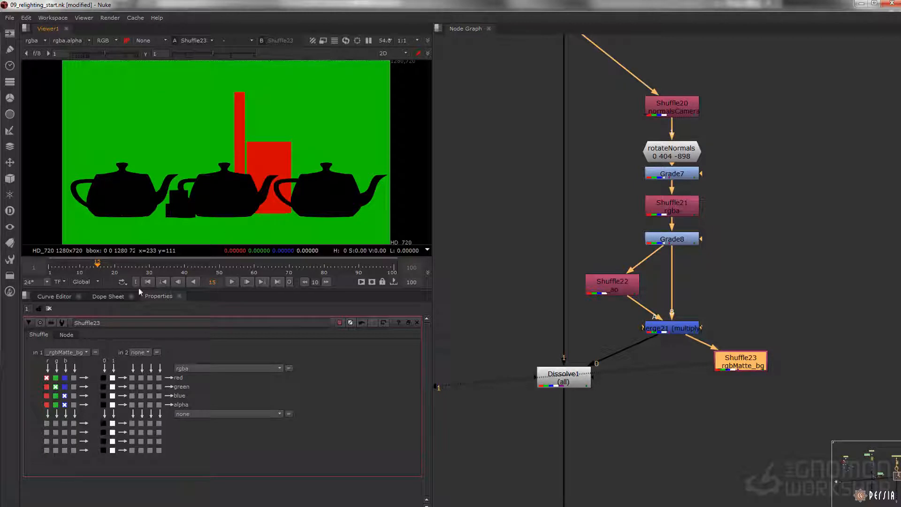
Step: Route the background matte's green channel to all four outputs and connect Shuffle23 to Dissolve1's mask
left_click(55, 404)
left_click(55, 395)
left_click(55, 377)
left_click_drag(593, 377, 740, 362)
Step: View Dissolve1, compare the mix by scrubbing its which value back to 1, and move the node slightly lower
left_click(556, 387)
double_click(557, 388)
key("1")
left_click_drag(365, 359, 514, 371)
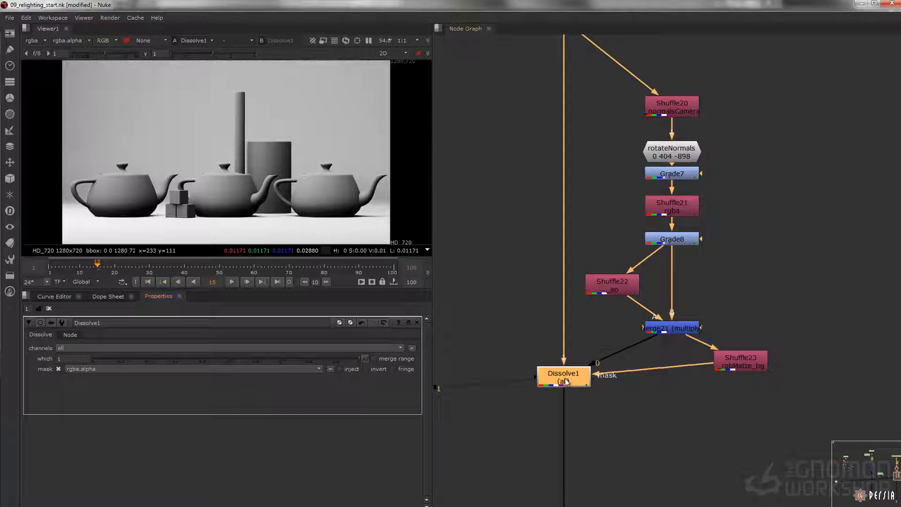
left_click_drag(566, 382, 570, 397)
left_click_drag(337, 360, 377, 211)
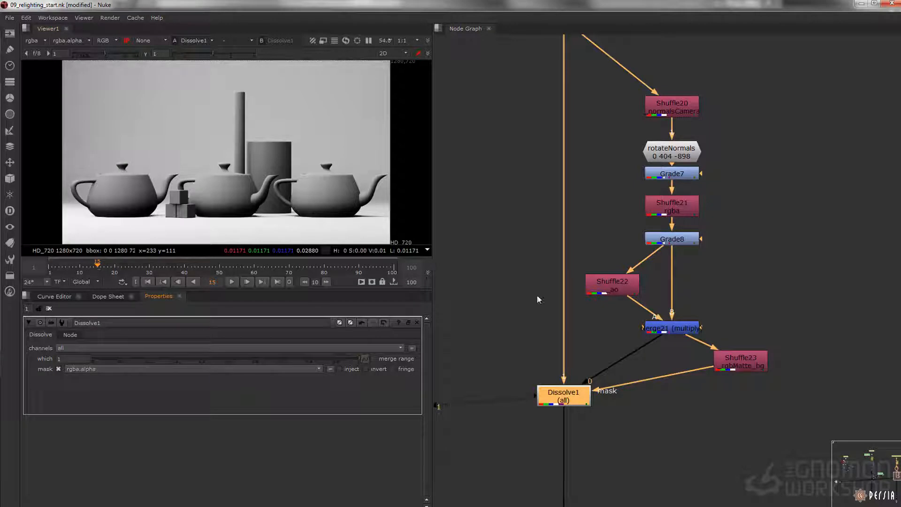
Step: Compare the Merge21 output with the Dissolve1 output in the viewer
left_click(663, 326)
key("1")
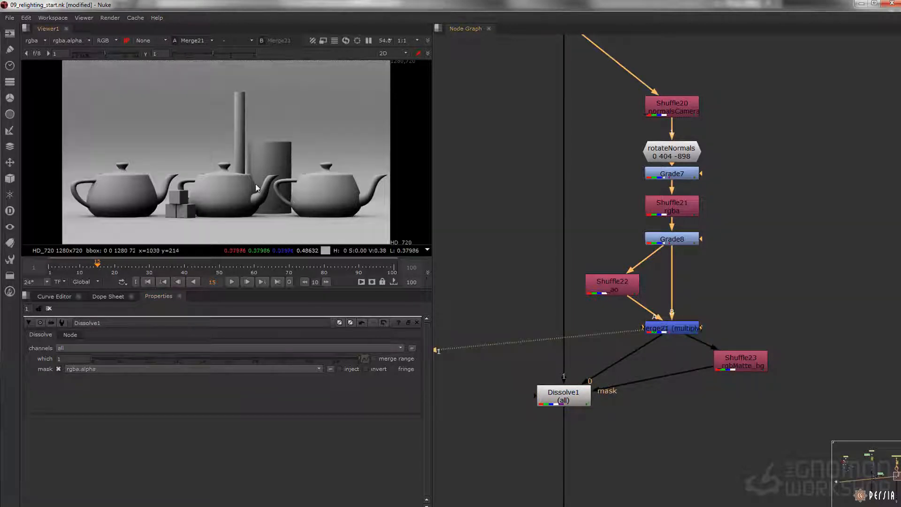
left_click(569, 387)
key("1")
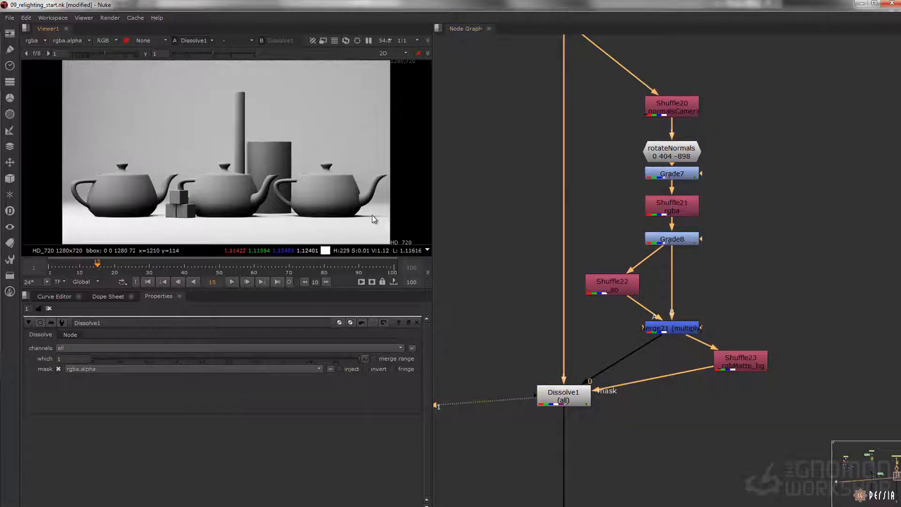
Step: View the Premult1 node at the end of the rotate-the-normals tree to check the final composite
scroll(596, 338, "down", 5)
middle_click_drag(588, 440, 575, 221)
middle_click_drag(597, 436, 598, 227)
scroll(594, 306, "up", 5)
left_click_drag(662, 316, 529, 342)
key("1")
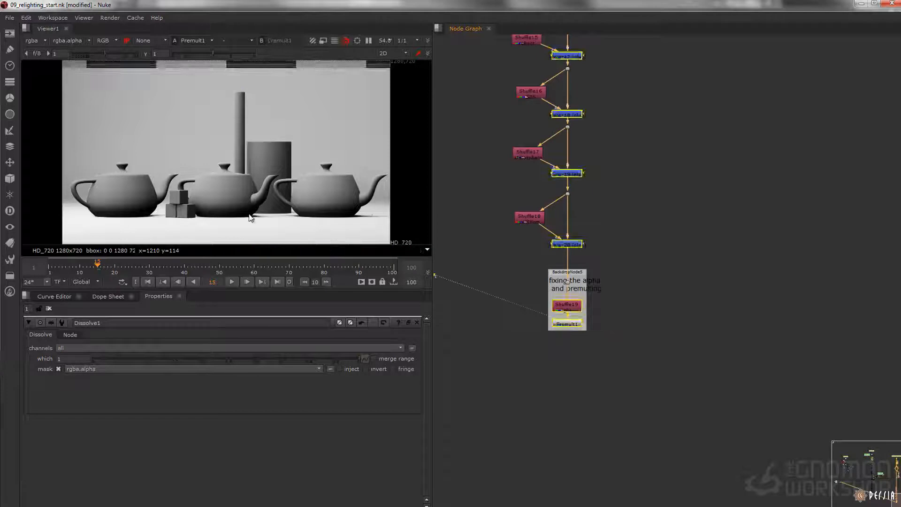
Step: Insert a Grade node between Merge21 and Dissolve1, placing it just below Merge21
middle_click_drag(579, 54, 582, 441)
middle_click_drag(569, 90, 575, 257)
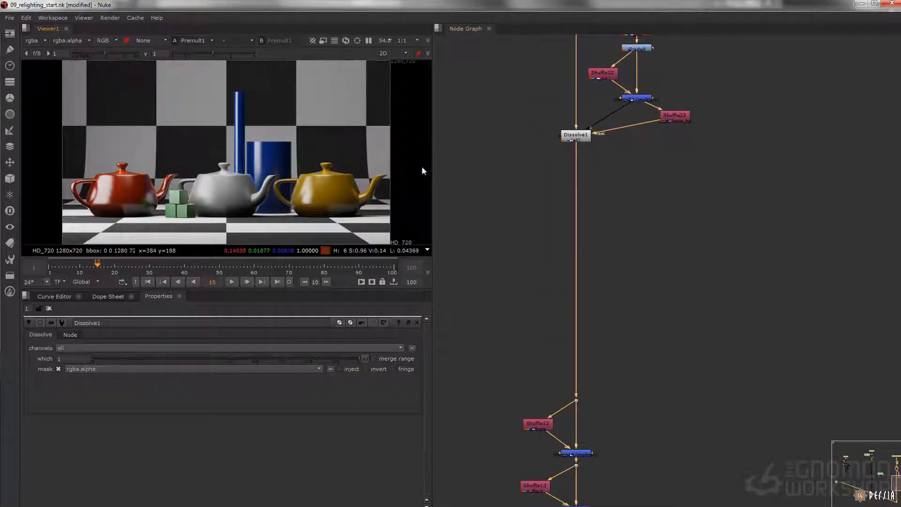
middle_click_drag(580, 132, 575, 201)
scroll(574, 198, "up", 3)
left_click_drag(577, 215, 577, 270)
left_click(669, 182)
key("g")
left_click_drag(651, 183, 667, 190)
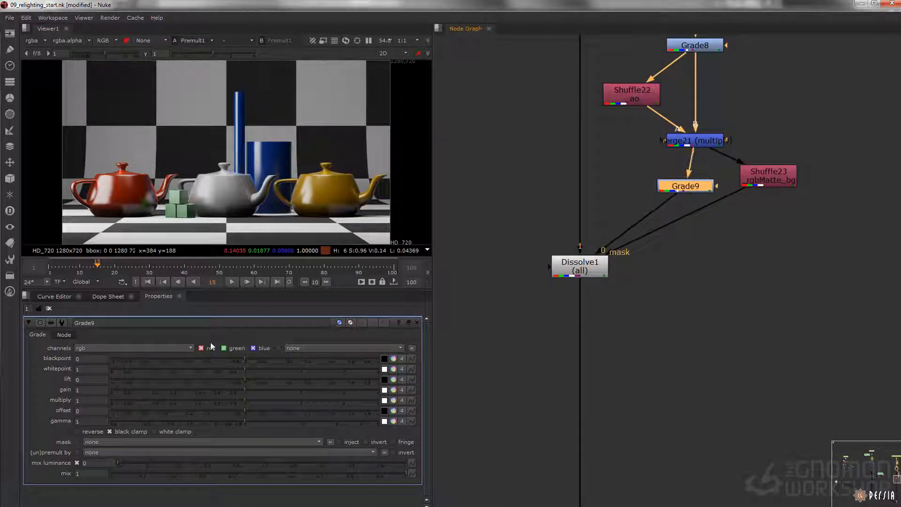
Step: Set the new Grade node's multiply to 5
double_click(85, 401)
type("5")
key("Tab")
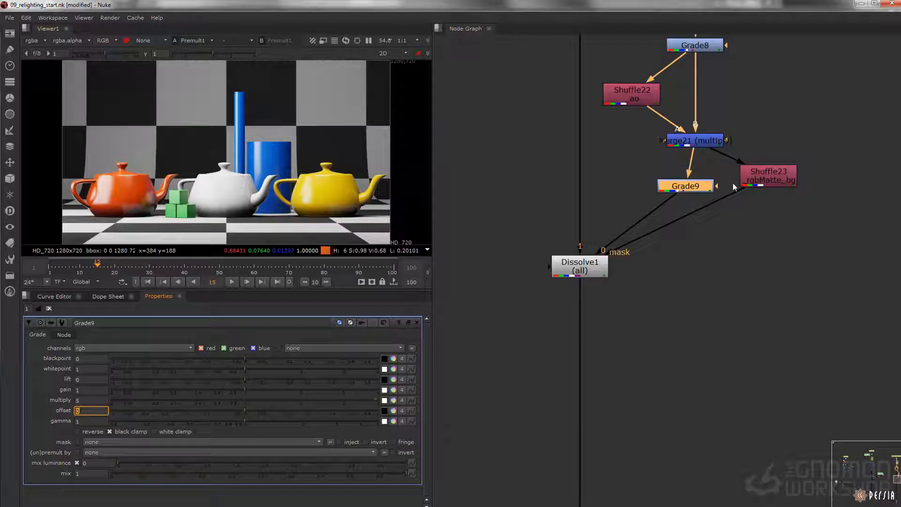
Step: Try different z rotations on the rotateNormals node, including -818 and -958, and return the value to -898
middle_click_drag(734, 182, 724, 455)
left_click(689, 236)
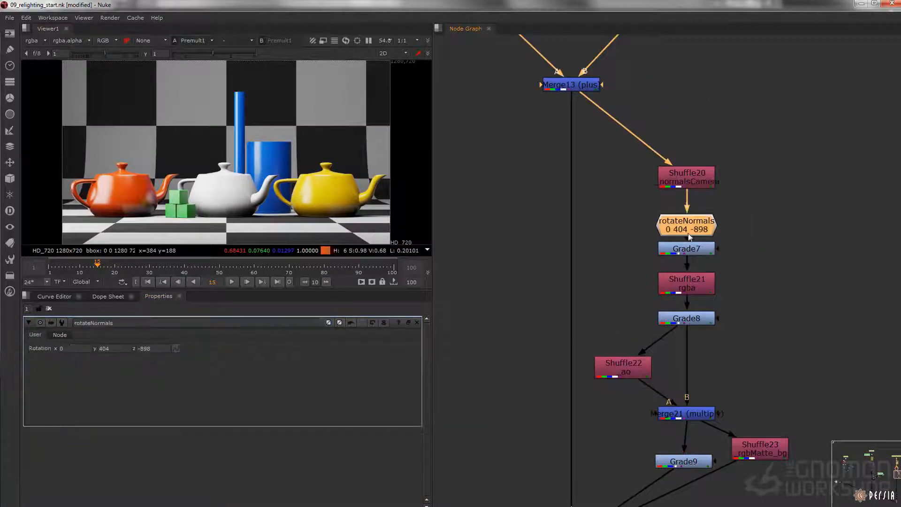
left_click(144, 349)
scroll(144, 349, "up", 12)
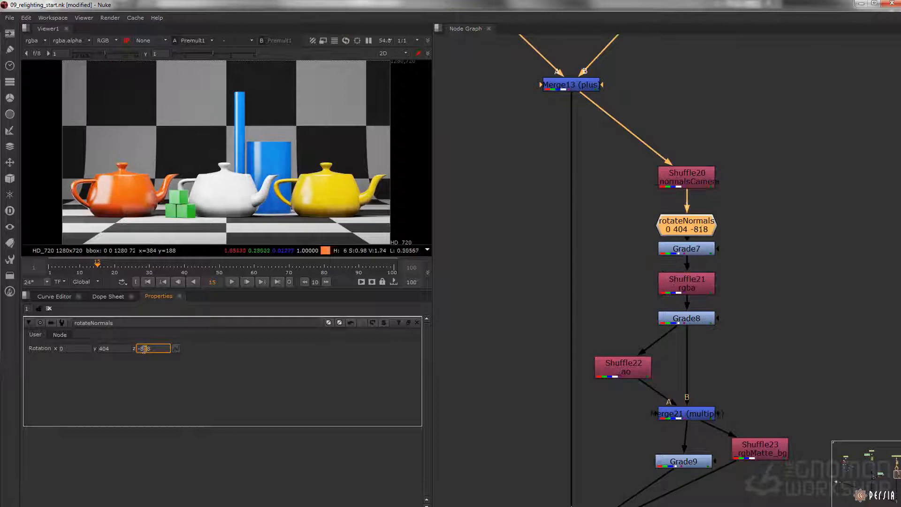
scroll(144, 349, "down", 8)
scroll(145, 350, "down", 8)
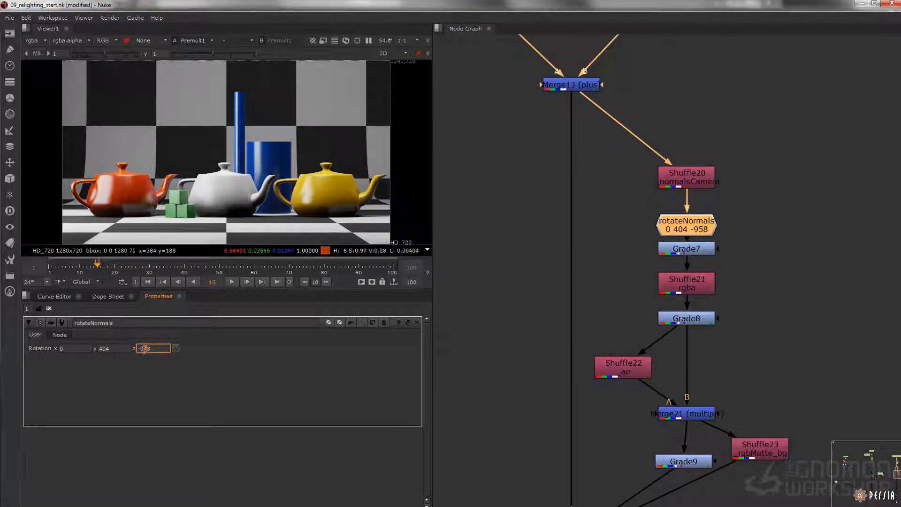
scroll(144, 349, "up", 5)
scroll(144, 349, "down", 4)
scroll(145, 349, "up", 2)
Step: Look over the node trees and view Merge13 above the rotated-normals branch
key("f")
left_click_drag(496, 162, 835, 399)
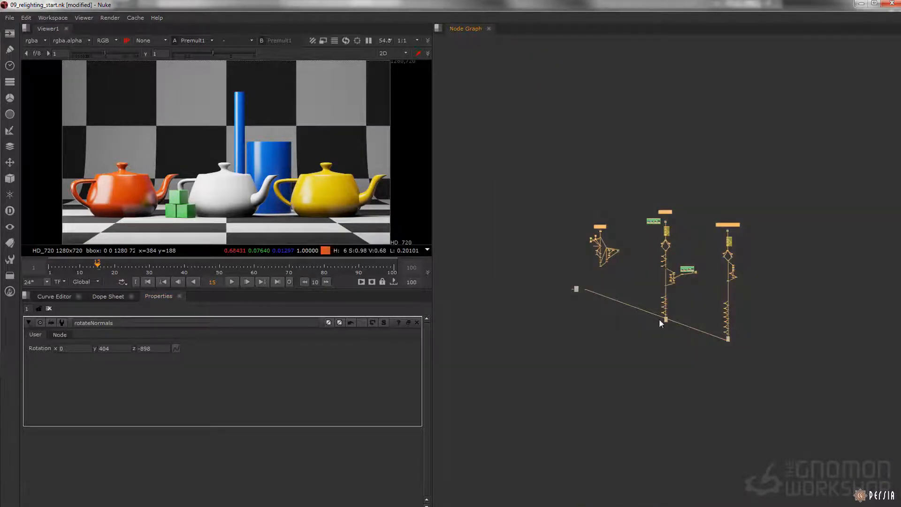
key("f")
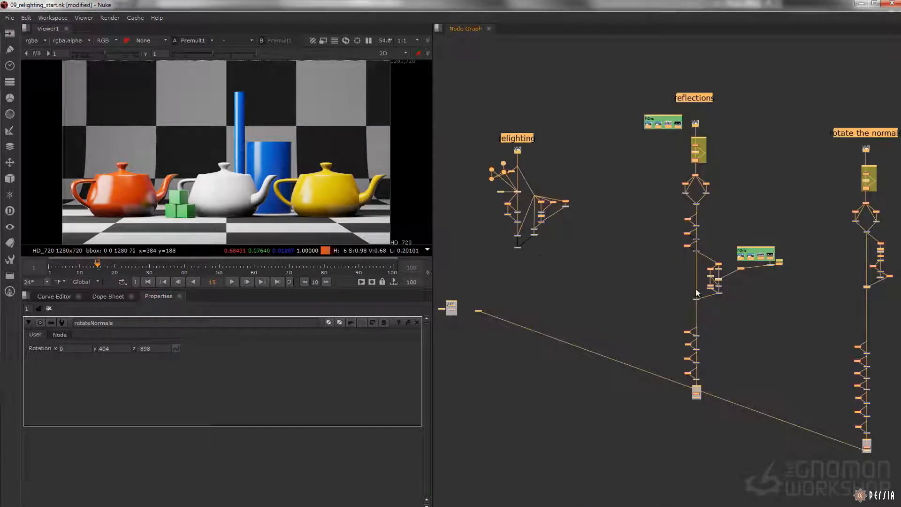
middle_click_drag(524, 199, 554, 234)
scroll(501, 183, "up", 5)
middle_click_drag(744, 220, 304, 142)
middle_click_drag(815, 232, 582, 178)
middle_click_drag(795, 210, 602, 211)
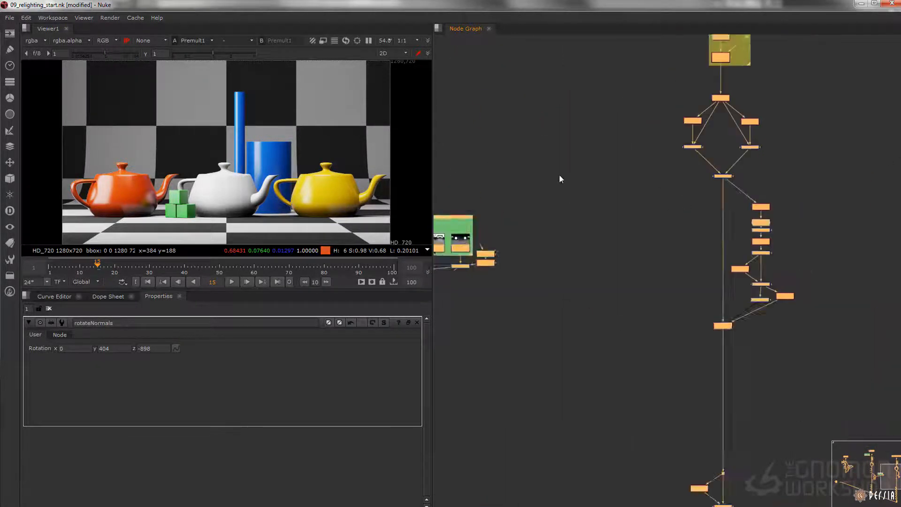
scroll(601, 211, "up", 3)
left_click_drag(573, 216, 662, 163)
key("1")
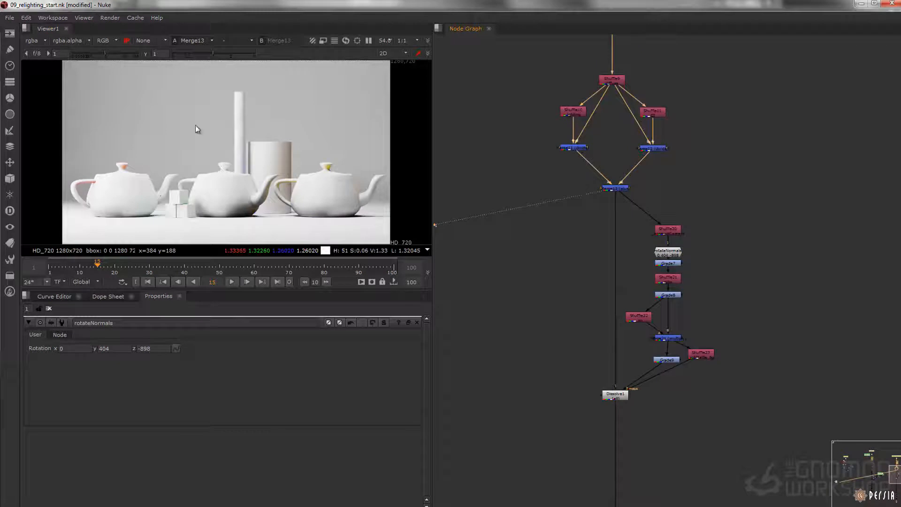
scroll(648, 220, "down", 6)
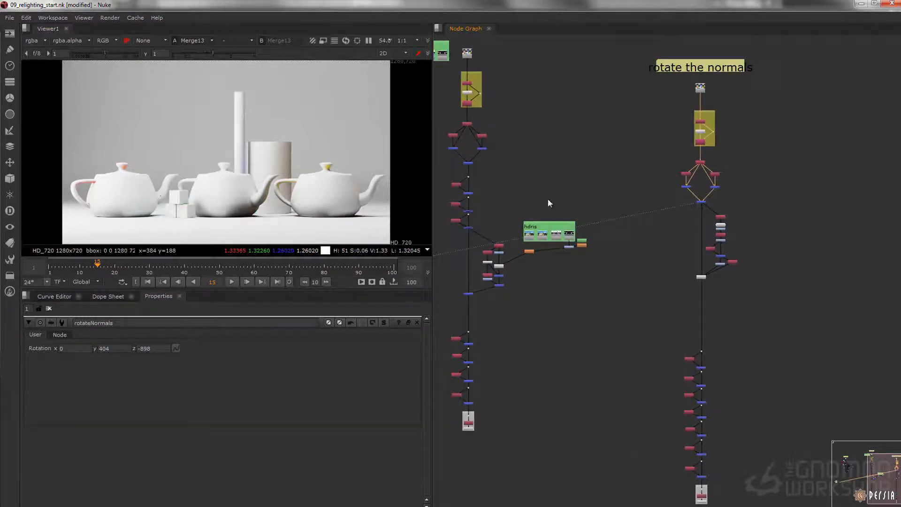
middle_click_drag(564, 241, 558, 261)
scroll(579, 227, "down", 3)
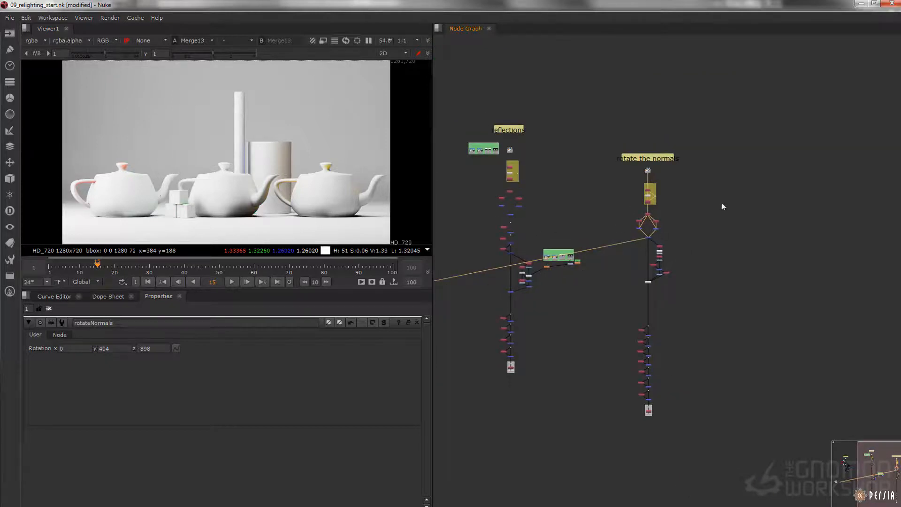
middle_click_drag(538, 227, 660, 261)
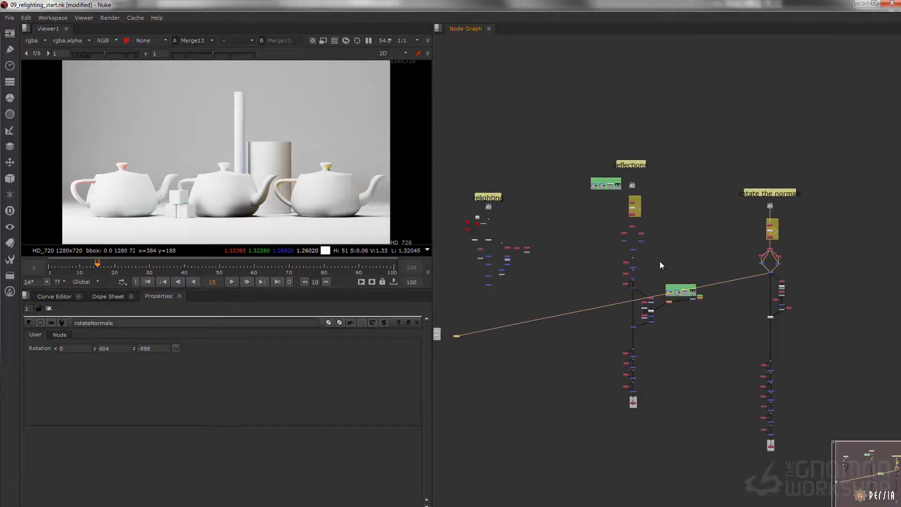
left_click(659, 261)
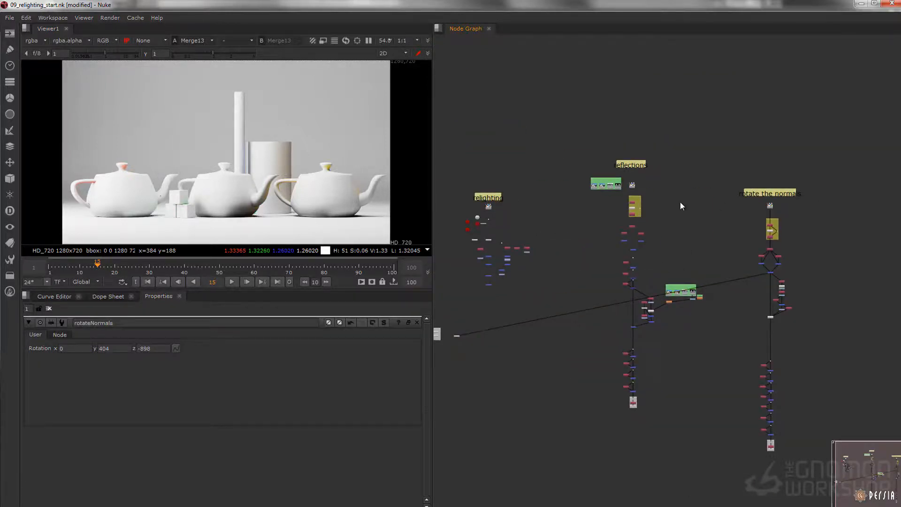